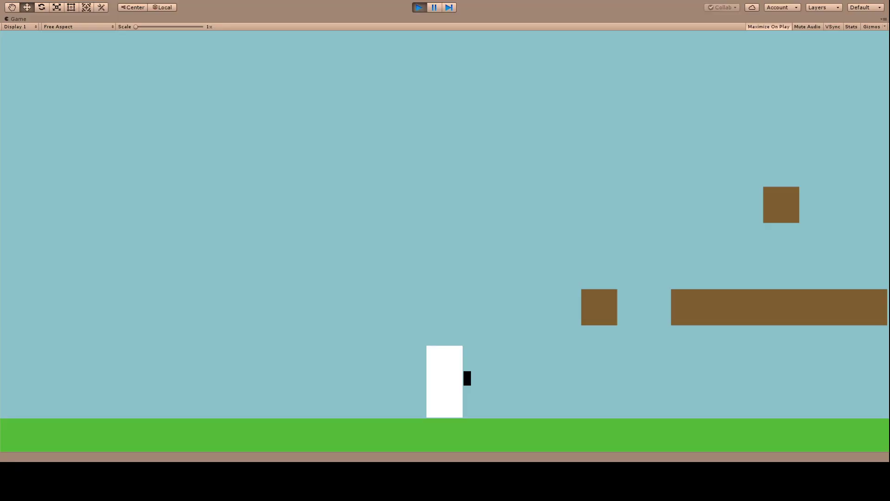
# Step: In the finished demo, run the player left and right, flipping direction, and multi-jump with space
pyautogui.press('Left')
pyautogui.press('Right')
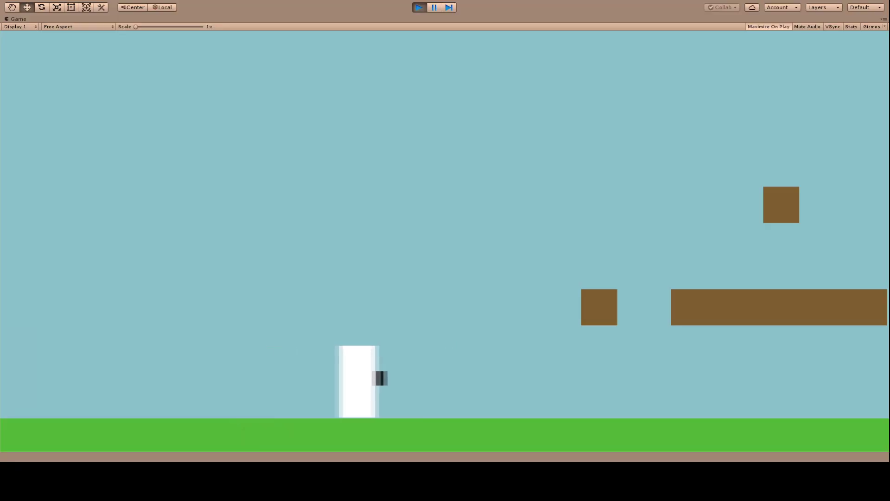
pyautogui.press('Left')
pyautogui.press('space')
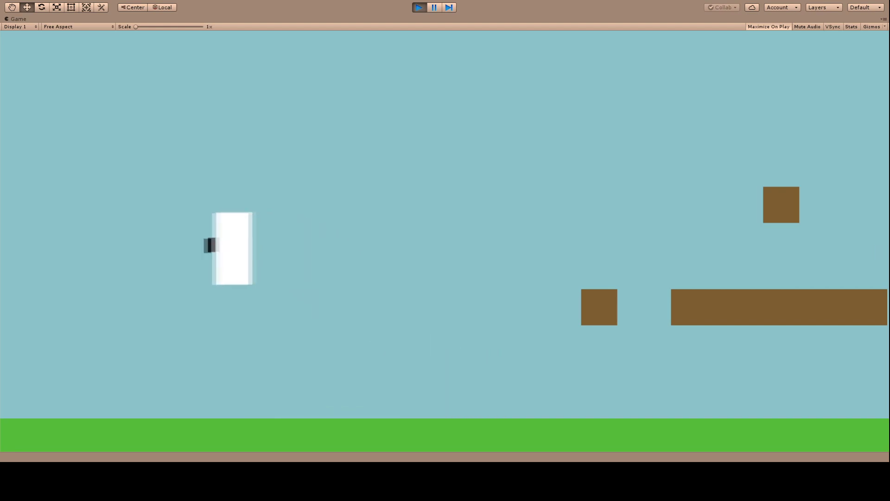
pyautogui.press('Right')
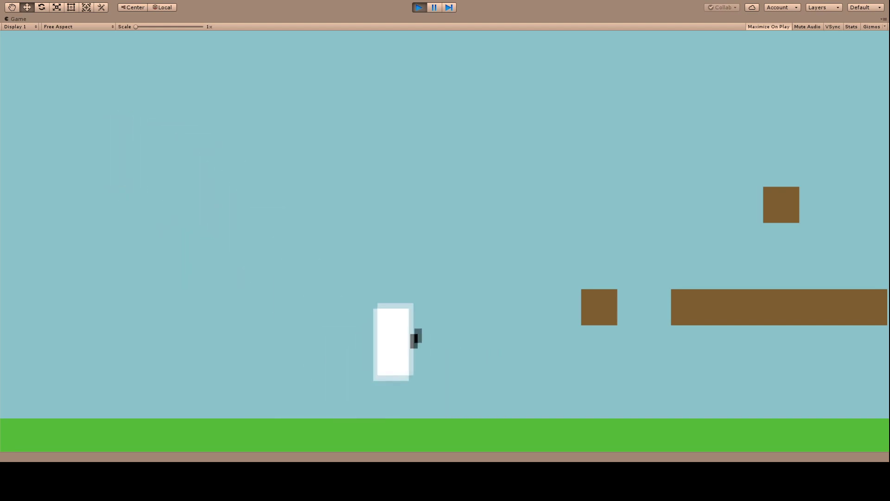
pyautogui.press('space')
pyautogui.press('Left')
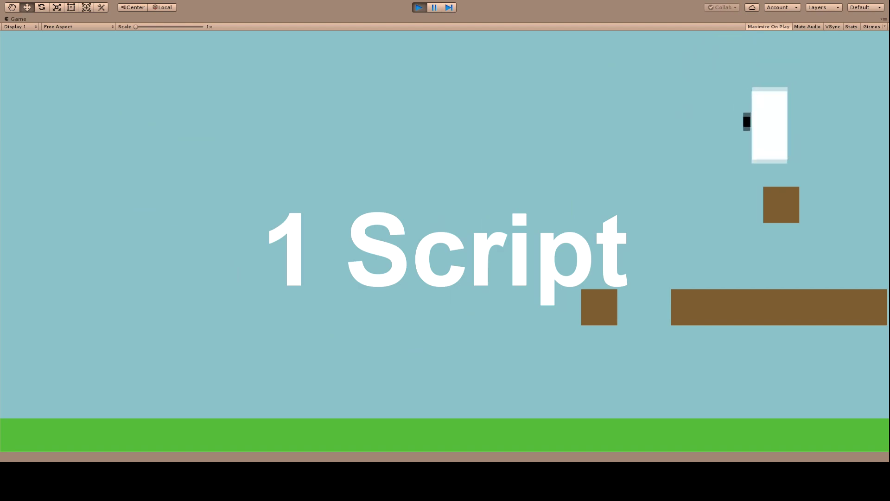
pyautogui.press('space')
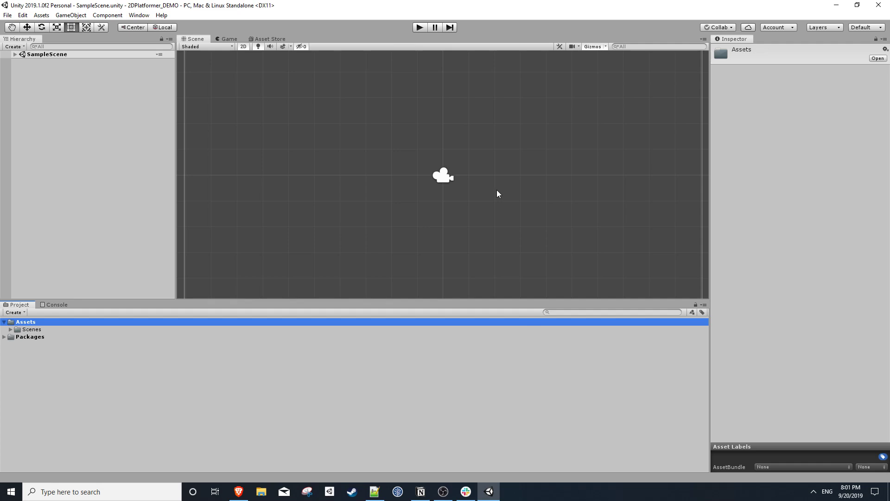
# Step: Import playerRectangle.png into Assets and place the sprite in the scene
pyautogui.rightClick(34, 322)
pyautogui.click(70, 184)
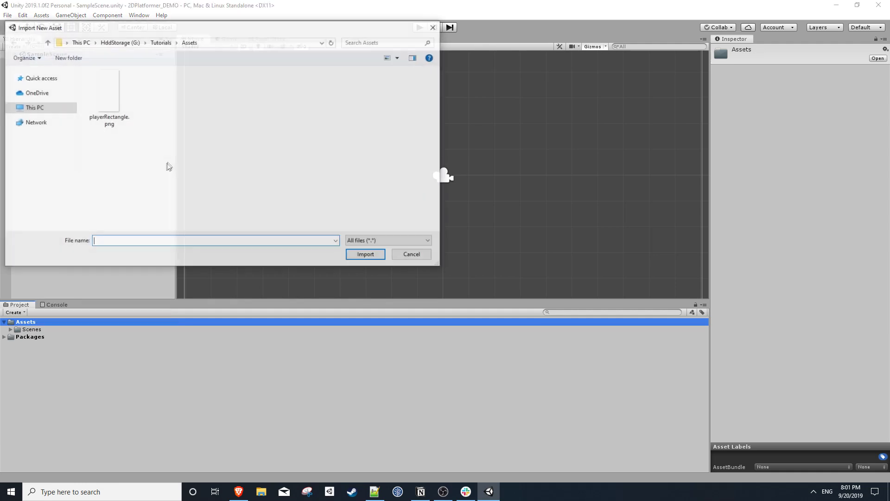
pyautogui.doubleClick(120, 116)
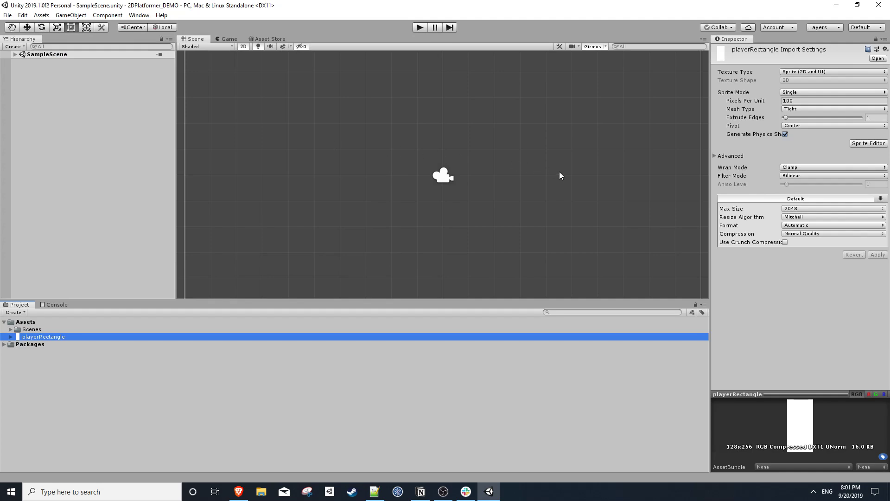
pyautogui.moveTo(162, 340); pyautogui.dragTo(445, 174)
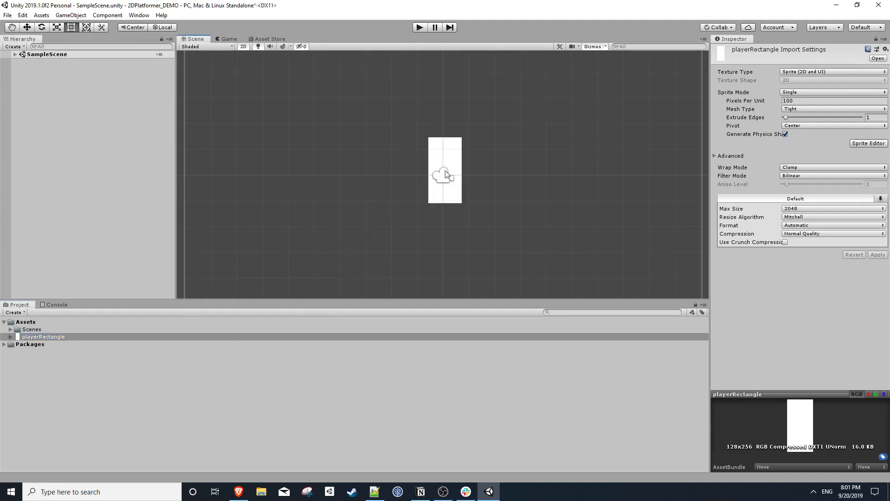
# Step: Reset the sprite's Transform, rename it Player, and tag it Player
pyautogui.rightClick(759, 73)
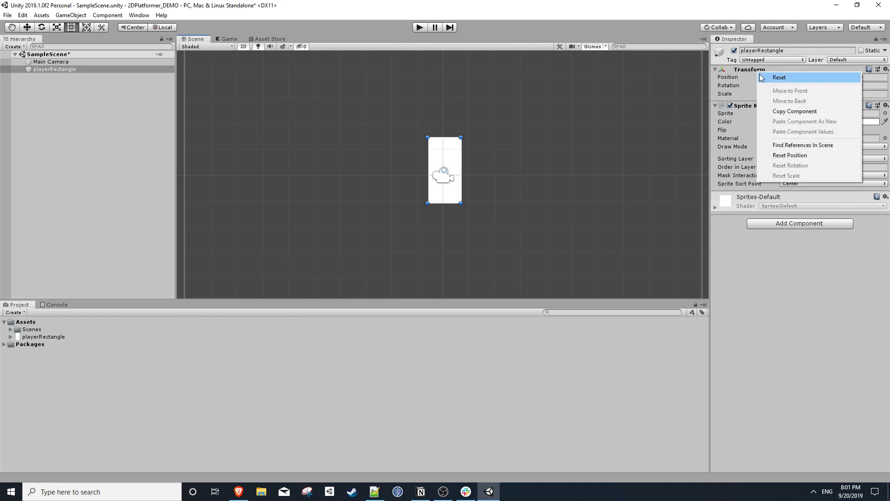
pyautogui.click(761, 77)
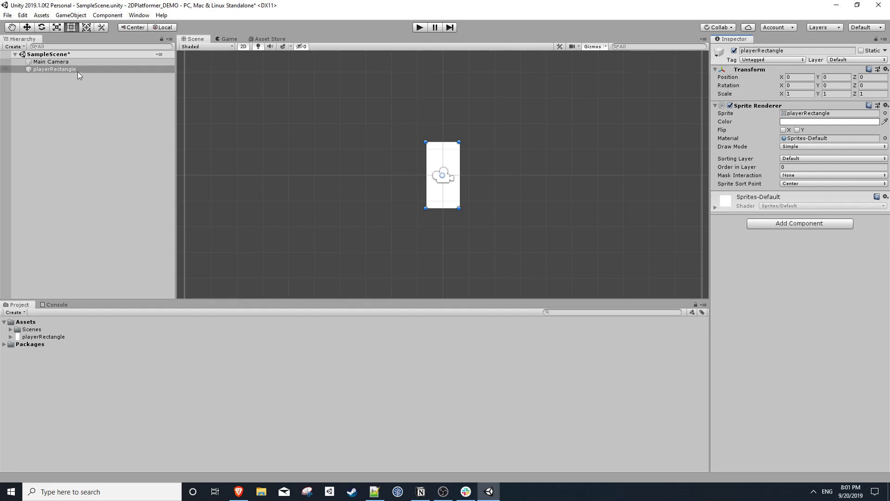
pyautogui.doubleClick(788, 50)
pyautogui.write('Player')
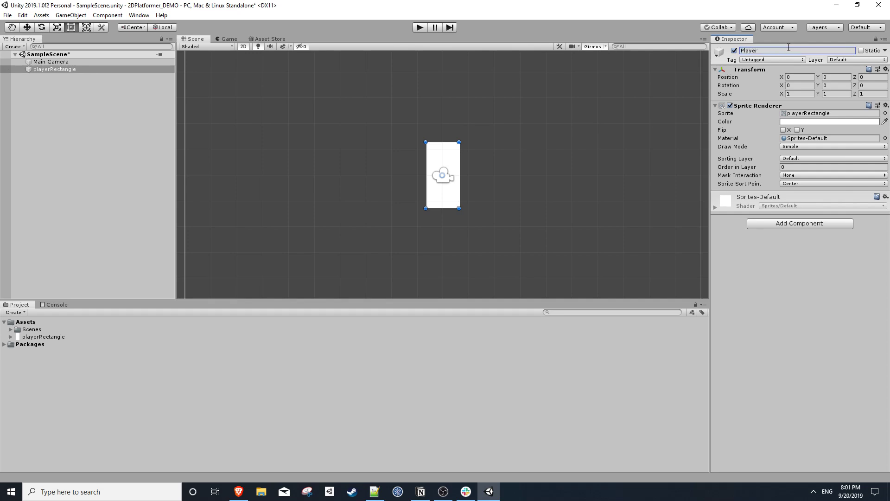
pyautogui.click(757, 60)
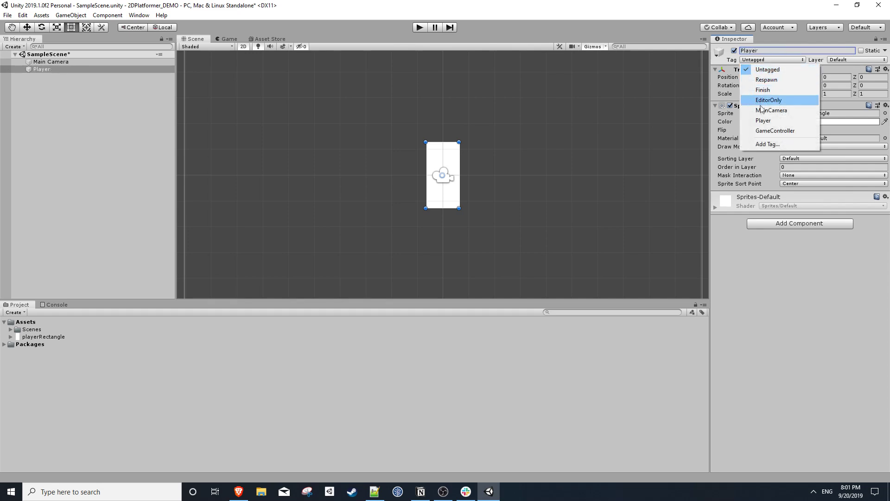
pyautogui.click(761, 121)
# Step: Add a second playerRectangle sprite to the scene and name it Floor
pyautogui.click(602, 113)
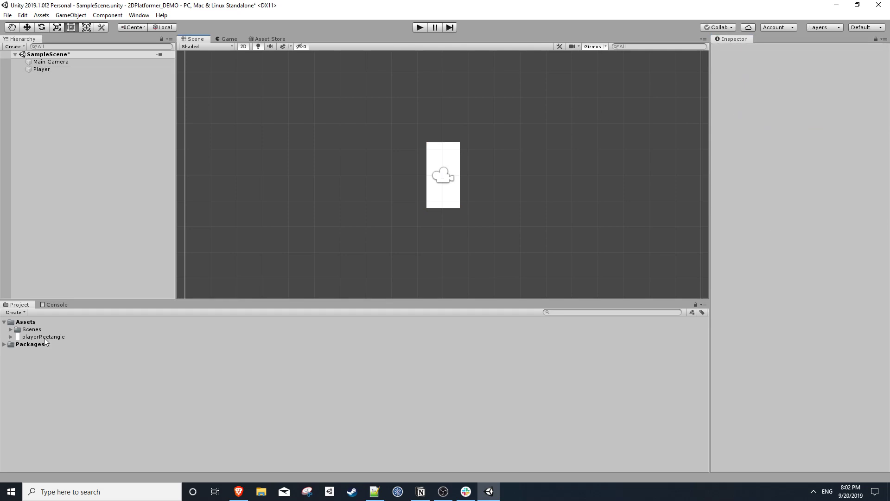
pyautogui.moveTo(45, 342); pyautogui.dragTo(357, 202)
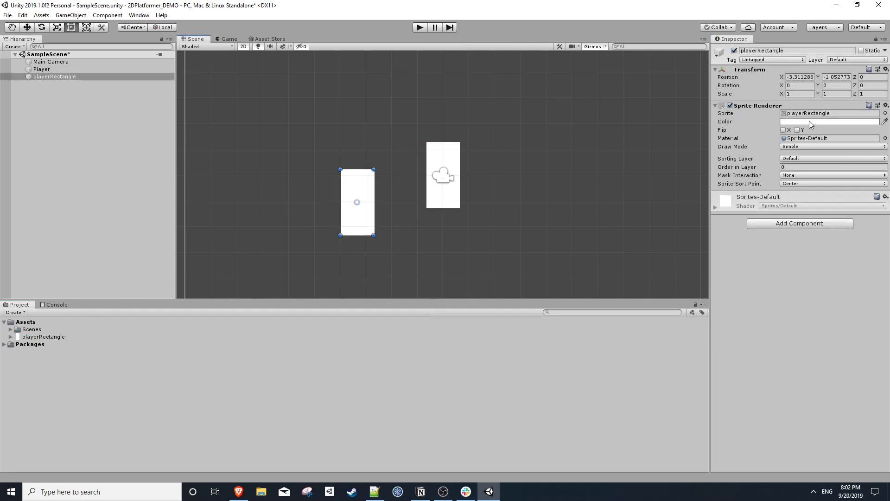
pyautogui.click(809, 50)
pyautogui.write('Floo')
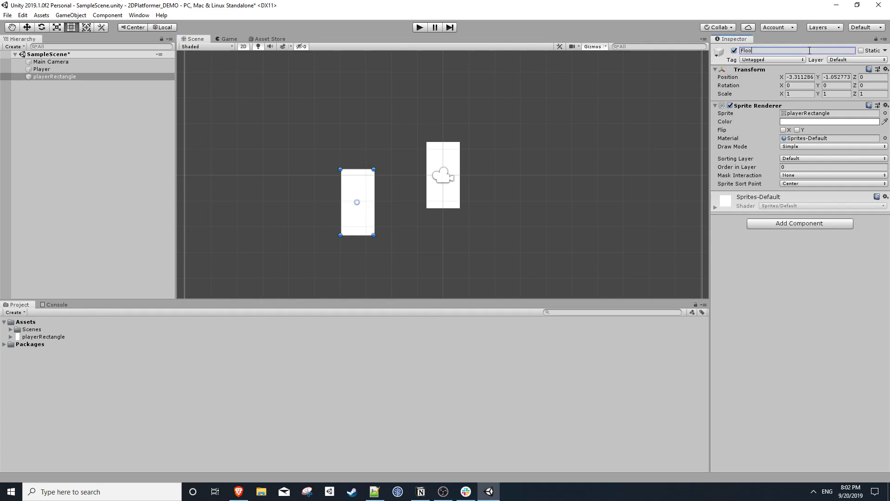
pyautogui.write('r')
pyautogui.press('Return')
# Step: Set the Floor's Rotation Z to 90 and Scale Y to 20
pyautogui.click(874, 88)
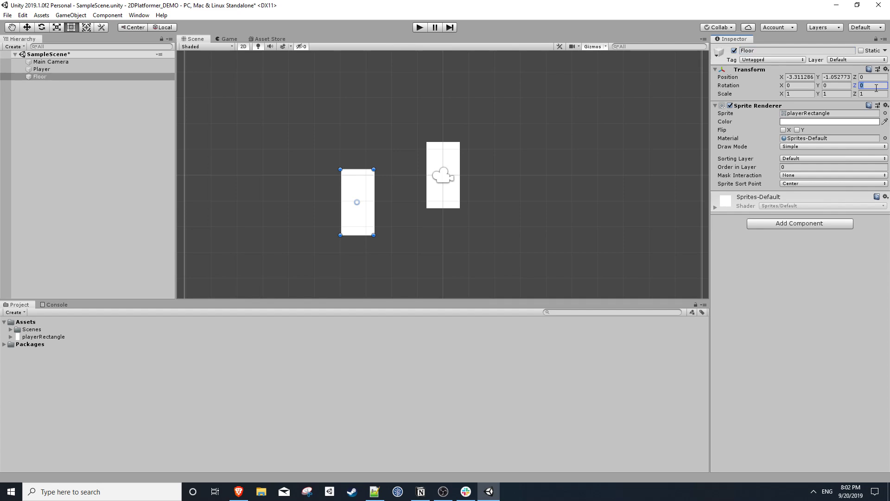
pyautogui.write('90')
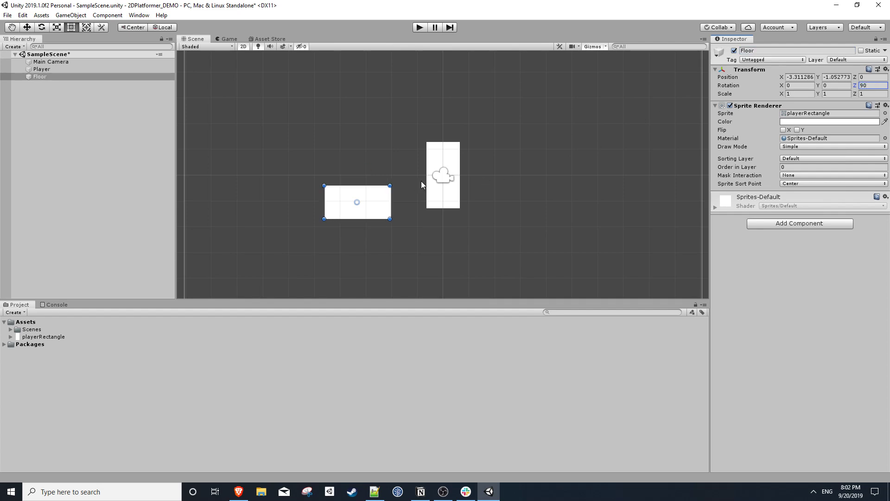
pyautogui.scroll(-3, 421, 184)
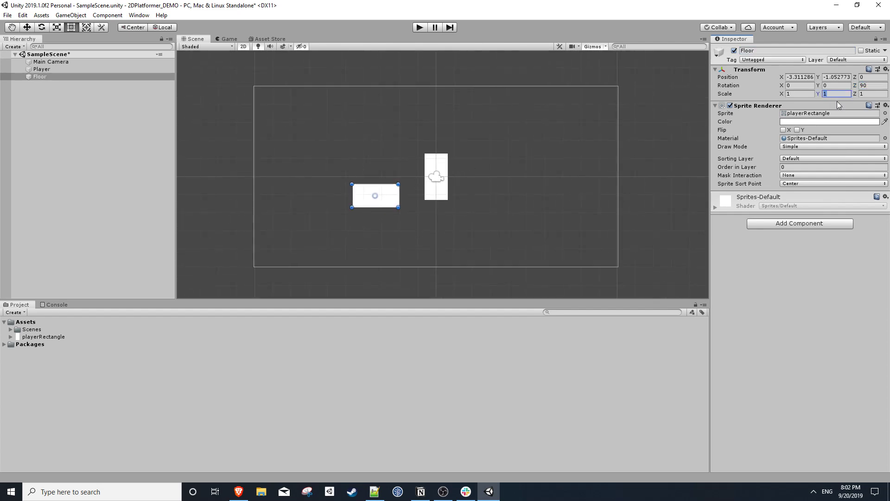
pyautogui.write('20')
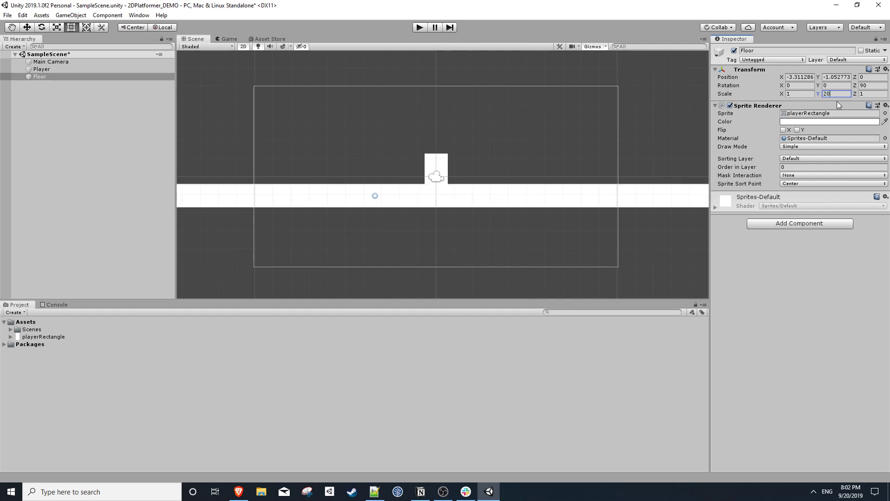
pyautogui.press('Tab')
# Step: Move the Floor below the Player, color it green, and run the game
pyautogui.click(29, 77)
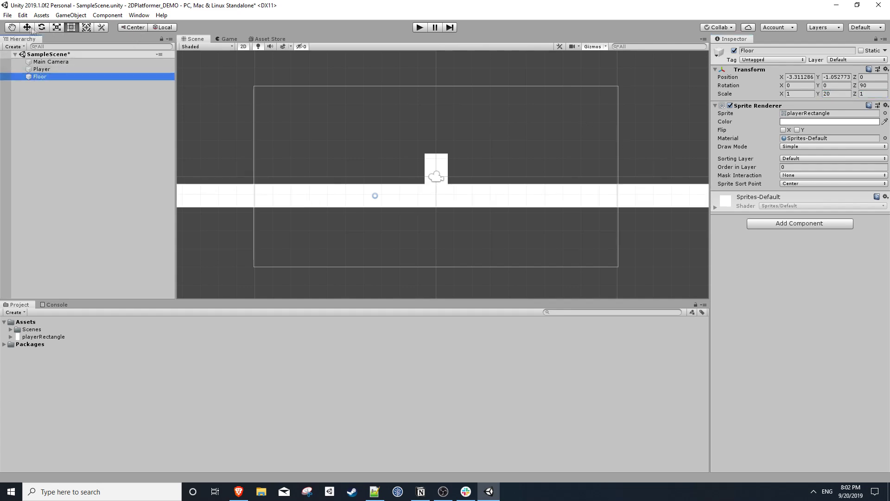
pyautogui.click(27, 27)
pyautogui.moveTo(375, 158); pyautogui.dragTo(374, 225)
pyautogui.click(93, 133)
pyautogui.click(40, 76)
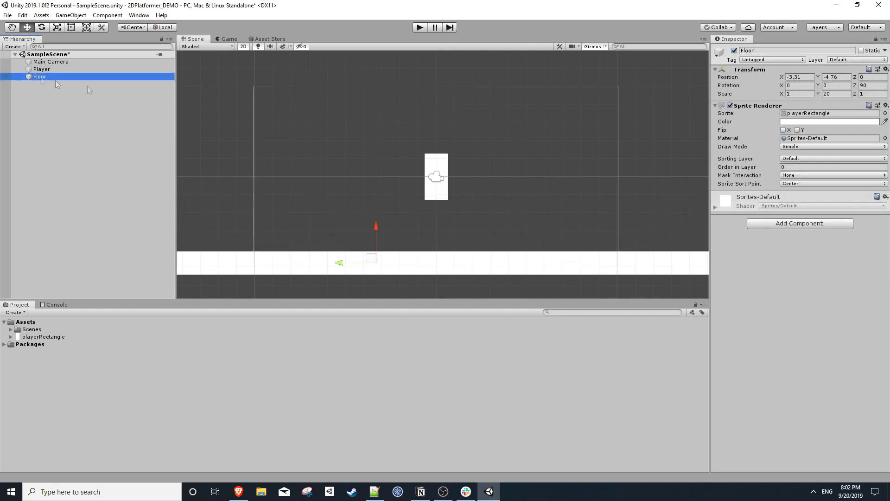
pyautogui.click(811, 122)
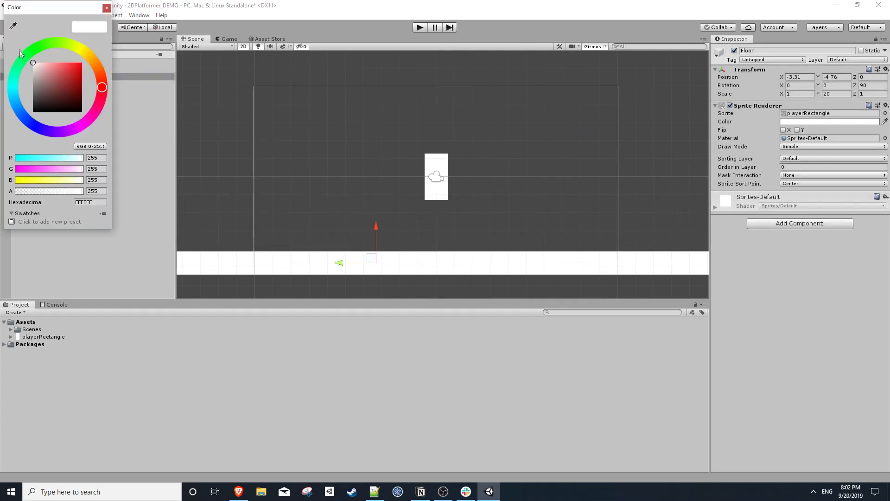
pyautogui.moveTo(29, 50); pyautogui.dragTo(51, 45)
pyautogui.click(419, 27)
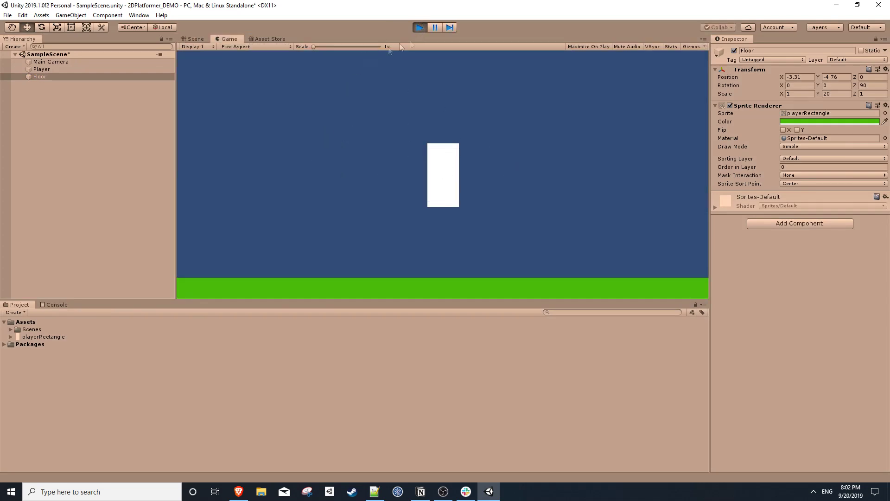
# Step: Stop play and set the Main Camera background to a light sky blue
pyautogui.click(420, 28)
pyautogui.click(51, 62)
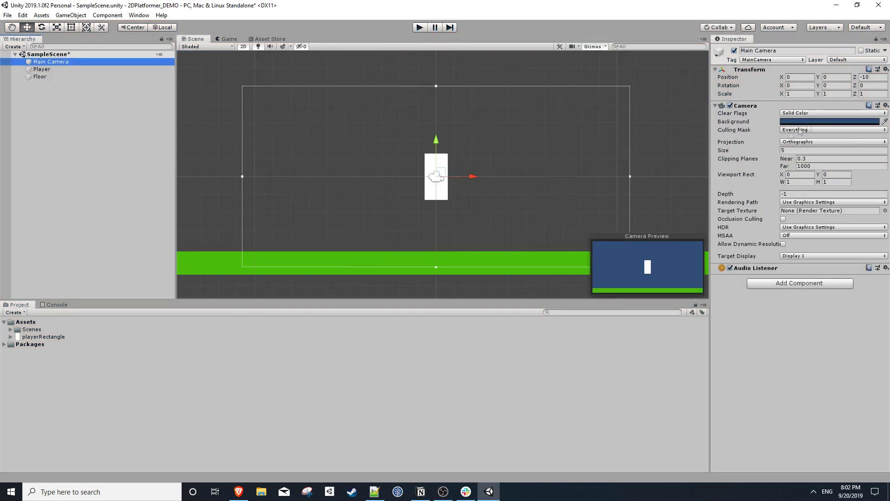
pyautogui.click(830, 122)
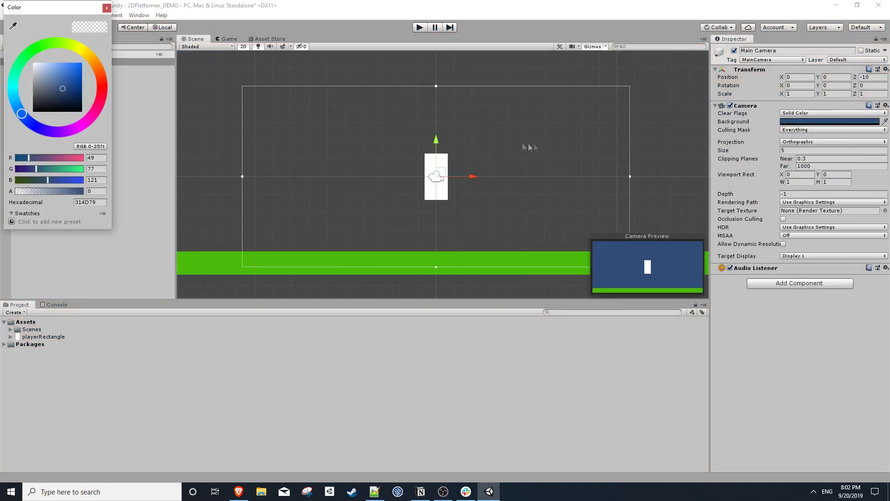
pyautogui.click(13, 101)
pyautogui.moveTo(62, 88); pyautogui.dragTo(76, 69)
pyautogui.click(388, 165)
# Step: Preview the new background in Play mode, then stop and select the Floor
pyautogui.click(420, 28)
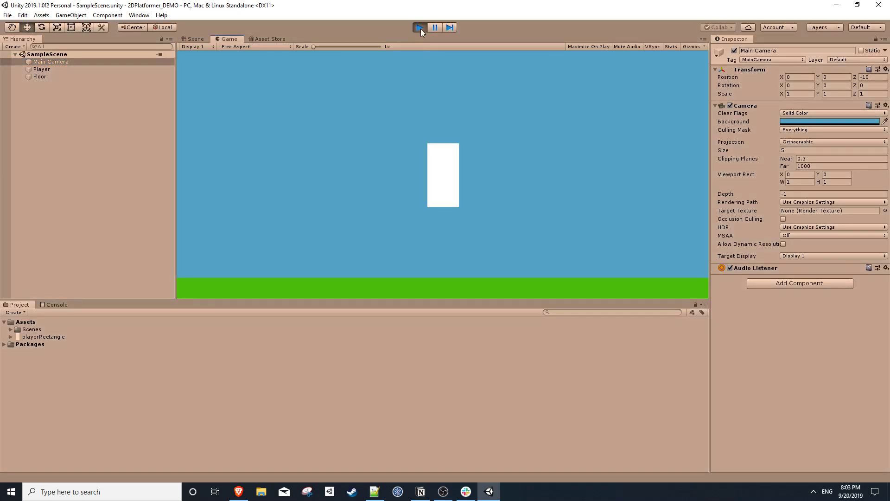
pyautogui.click(420, 27)
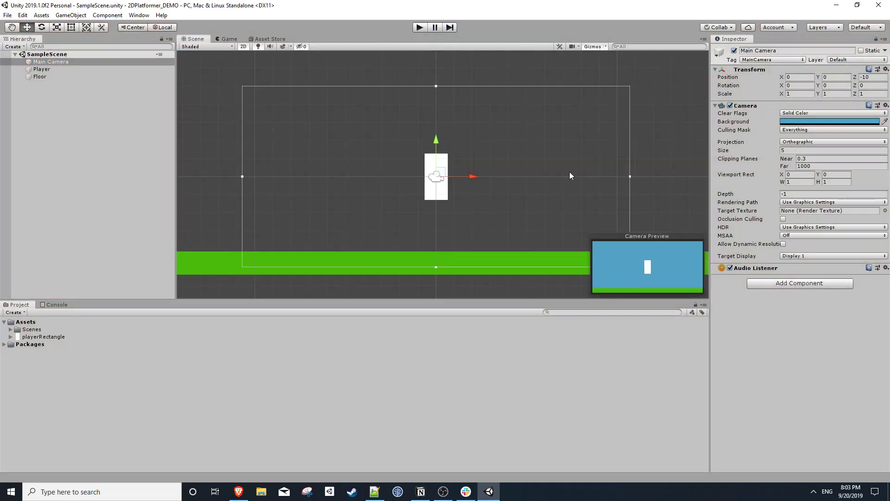
pyautogui.click(497, 190)
pyautogui.click(49, 77)
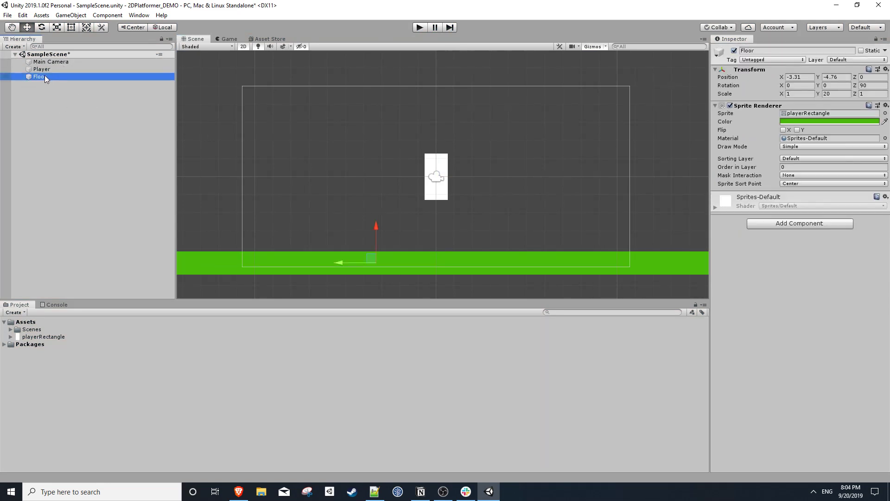
# Step: Duplicate the Floor as Platform and raise it to Y -2.76
pyautogui.hotkey('ctrl', 'd')
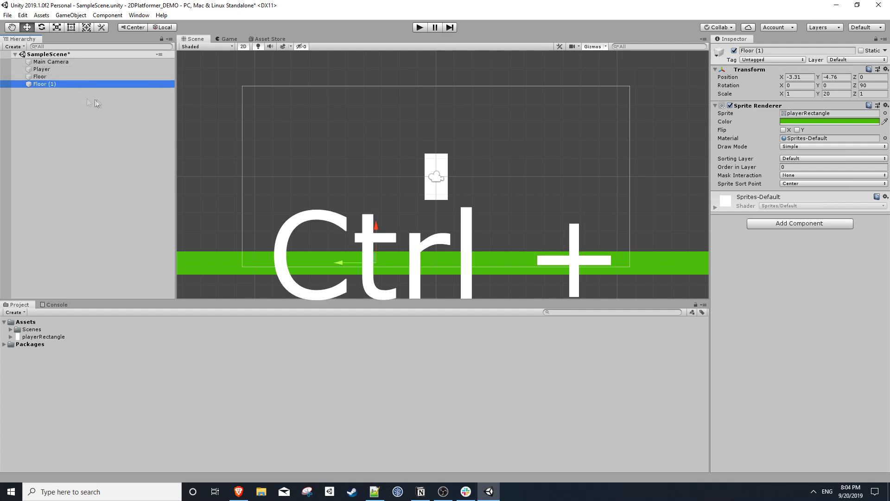
pyautogui.click(782, 50)
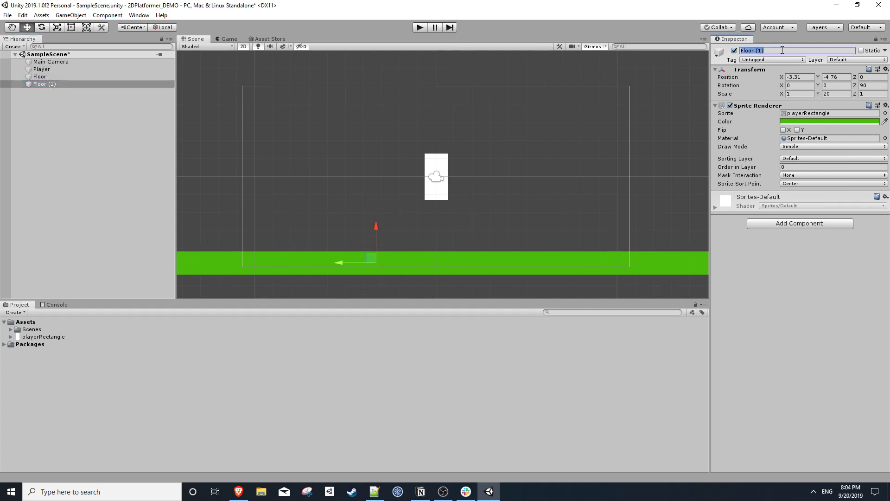
pyautogui.write('Platform')
pyautogui.click(826, 93)
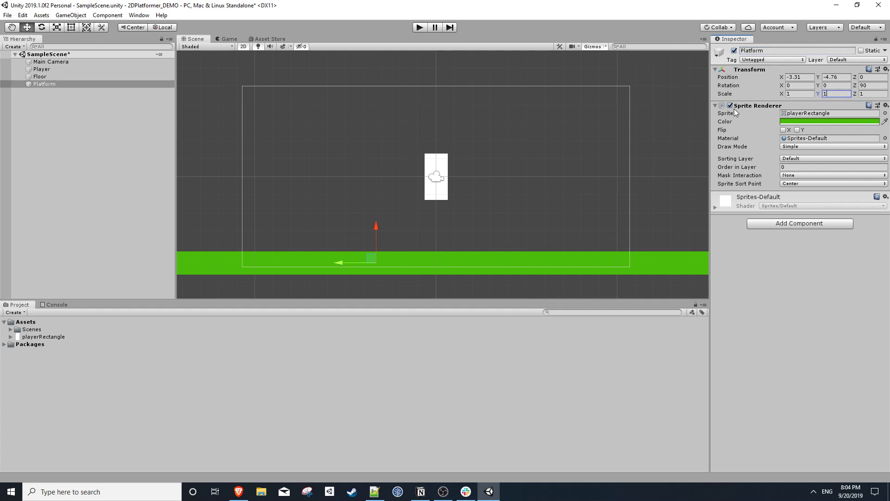
pyautogui.moveTo(376, 228); pyautogui.dragTo(374, 192)
# Step: Color the Platform a light brown
pyautogui.click(796, 122)
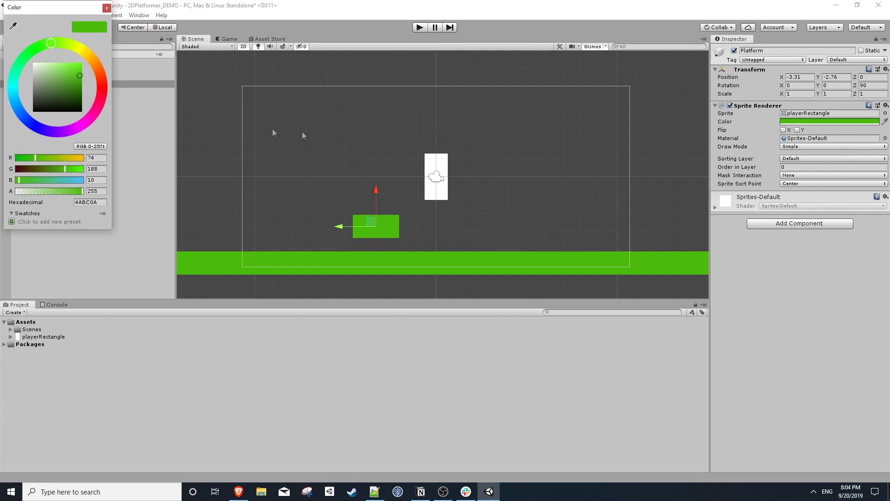
pyautogui.click(99, 70)
pyautogui.click(74, 83)
pyautogui.moveTo(73, 83); pyautogui.dragTo(62, 87)
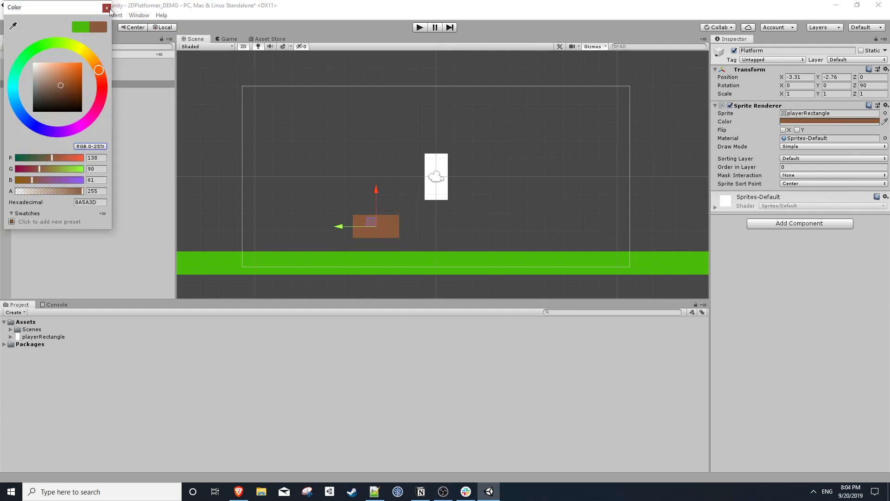
pyautogui.click(106, 8)
# Step: Set the Platform's Scale Y to 2, move it up right of the Player, and test
pyautogui.click(840, 94)
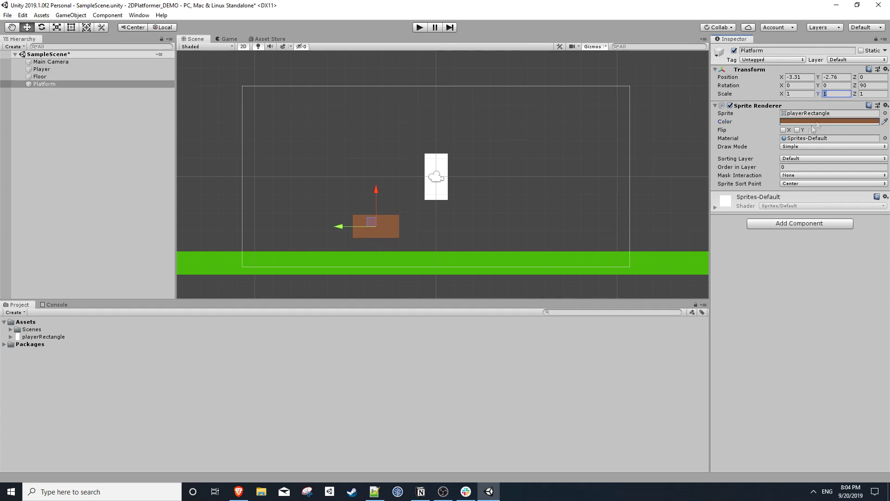
pyautogui.write('2')
pyautogui.moveTo(376, 208); pyautogui.dragTo(525, 185)
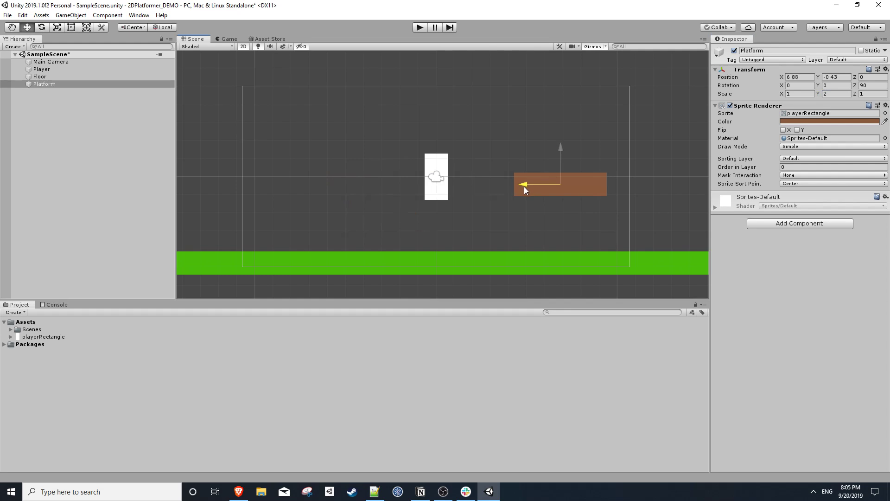
pyautogui.hotkey('ctrl', 'p')
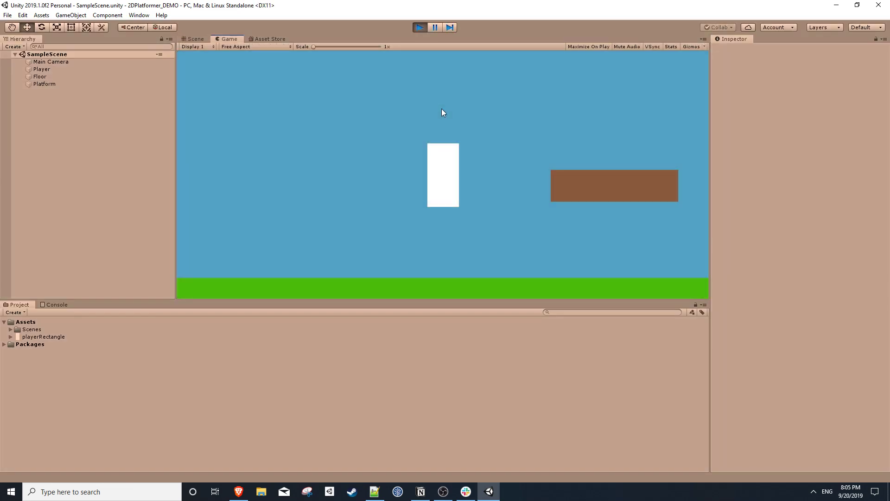
# Step: Stop play and apply 150 Pixels Per Unit to the playerRectangle sprite
pyautogui.click(419, 27)
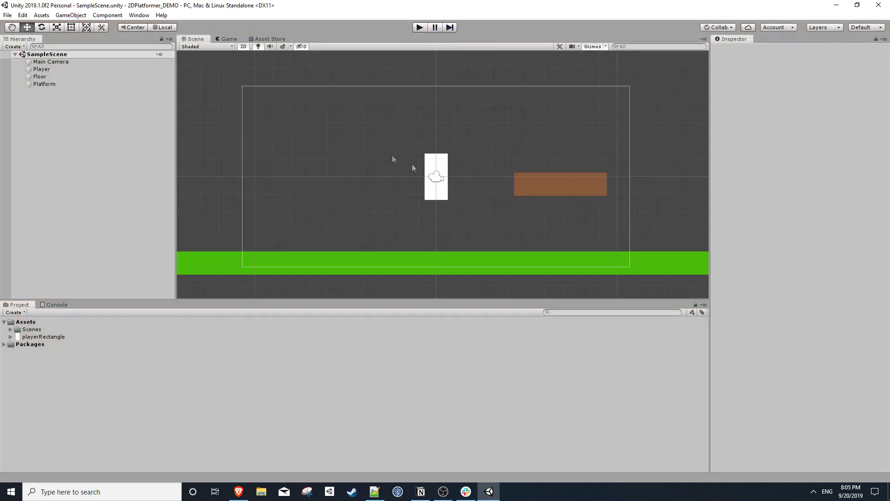
pyautogui.click(51, 337)
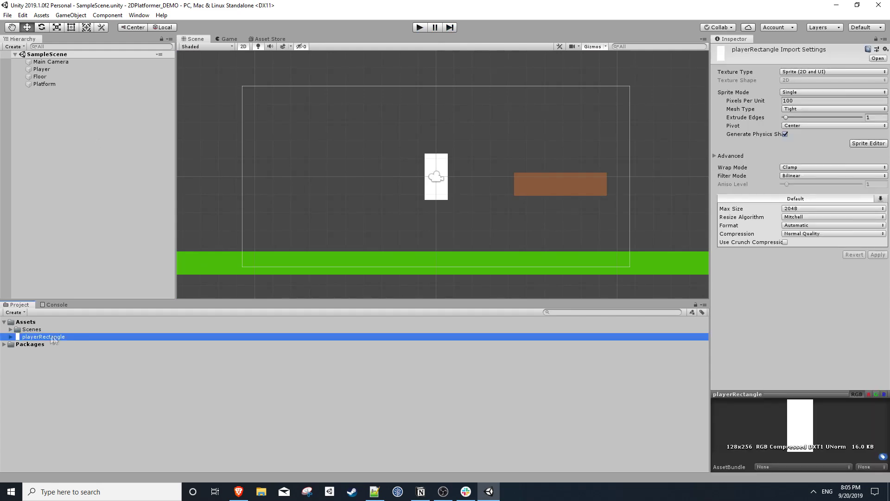
pyautogui.click(796, 101)
pyautogui.write('150')
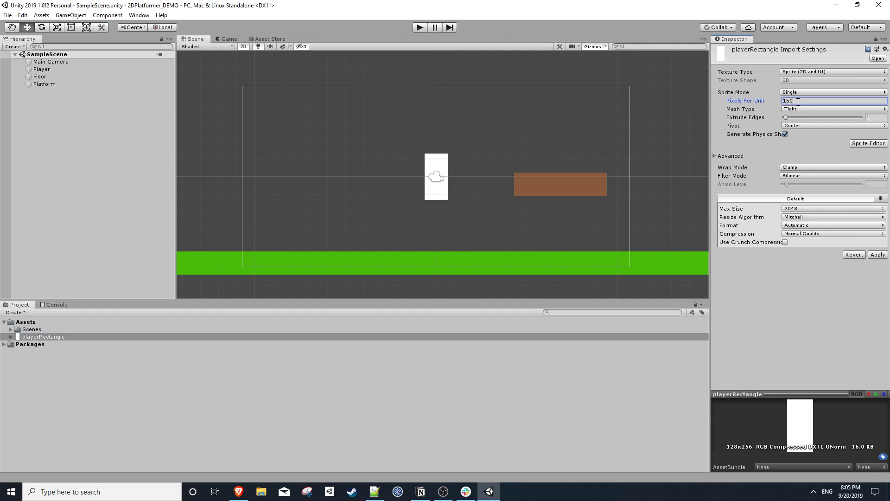
pyautogui.click(872, 256)
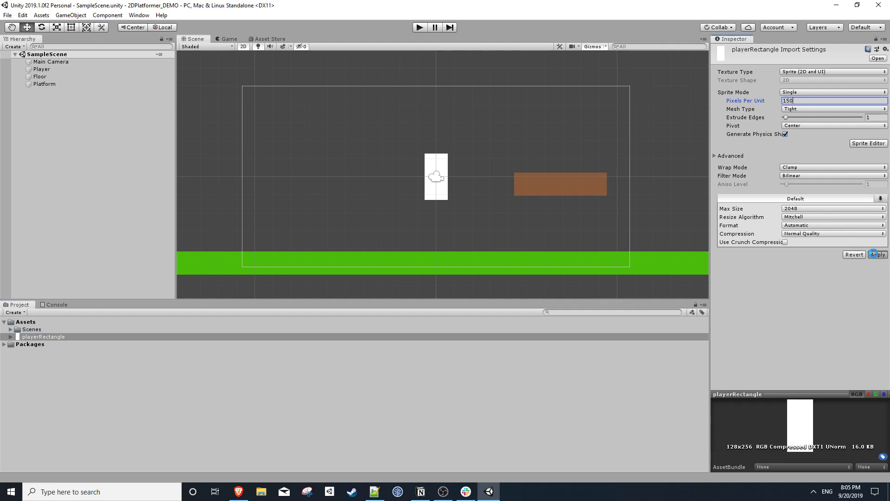
# Step: Move the Player down near the floor, lower the Platform to Y -1.86, and test
pyautogui.click(107, 70)
pyautogui.moveTo(434, 142); pyautogui.dragTo(439, 193)
pyautogui.click(552, 187)
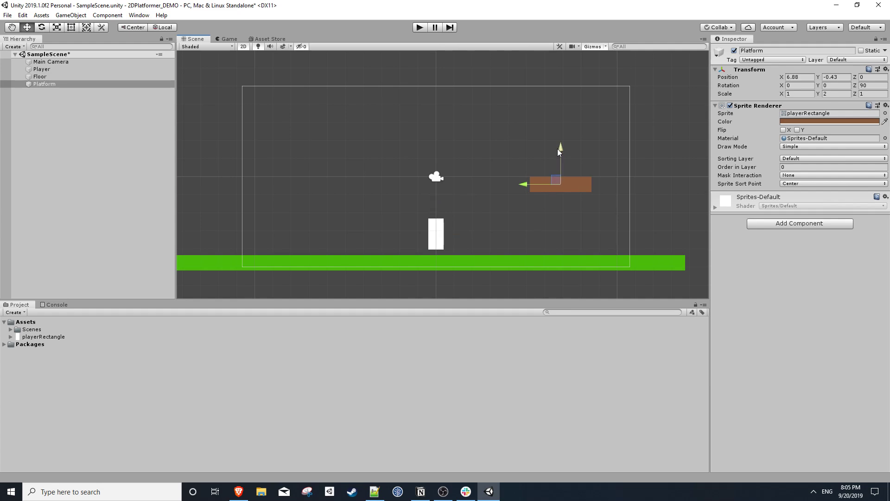
pyautogui.moveTo(557, 149); pyautogui.dragTo(556, 174)
pyautogui.click(420, 28)
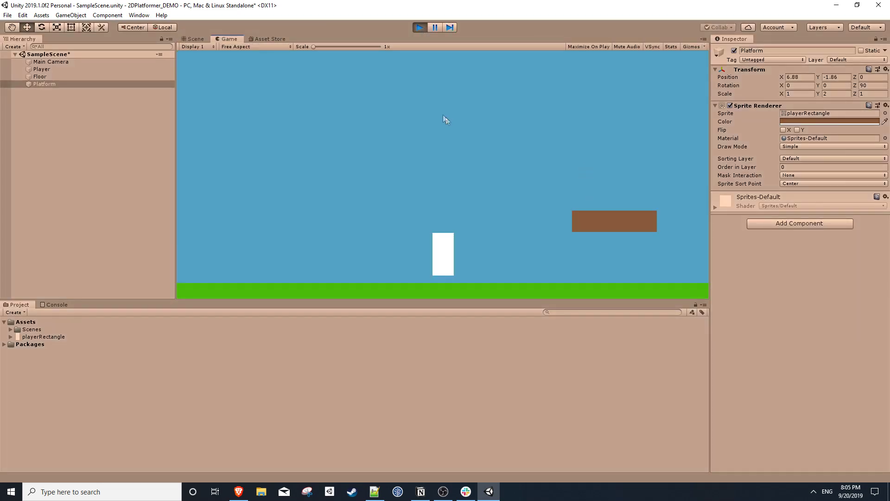
pyautogui.click(417, 28)
pyautogui.click(468, 200)
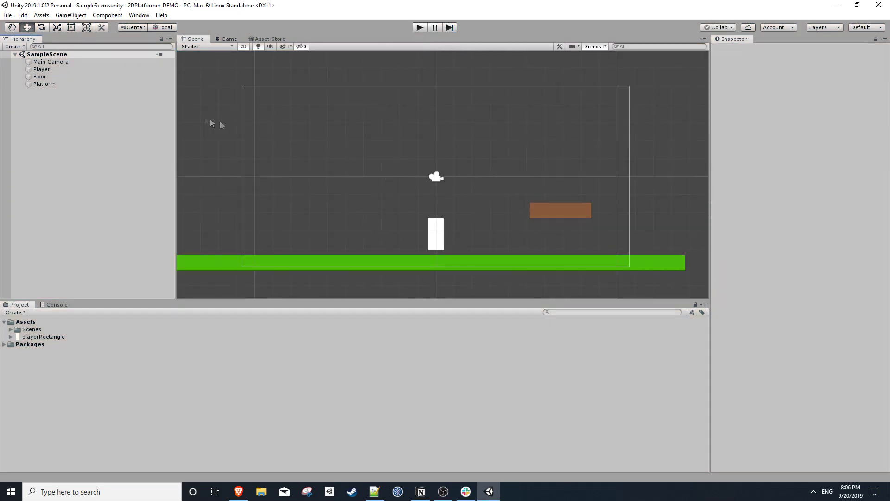
# Step: Add a Rigidbody 2D component to the Player via the 'Ri' search
pyautogui.click(52, 68)
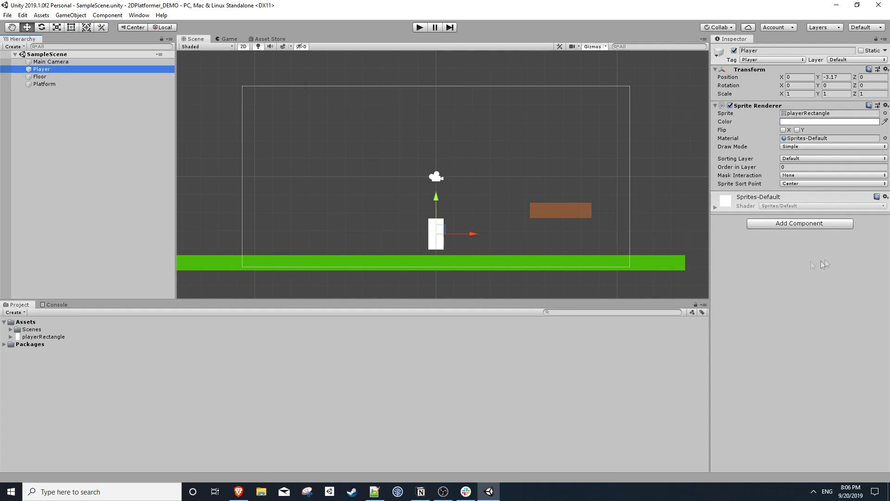
pyautogui.click(798, 226)
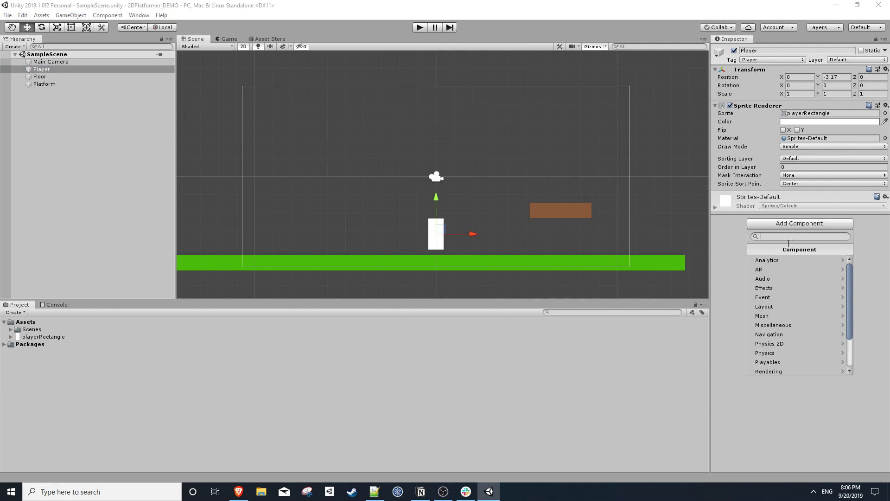
pyautogui.write('Ri')
pyautogui.press('Down')
pyautogui.press('Return')
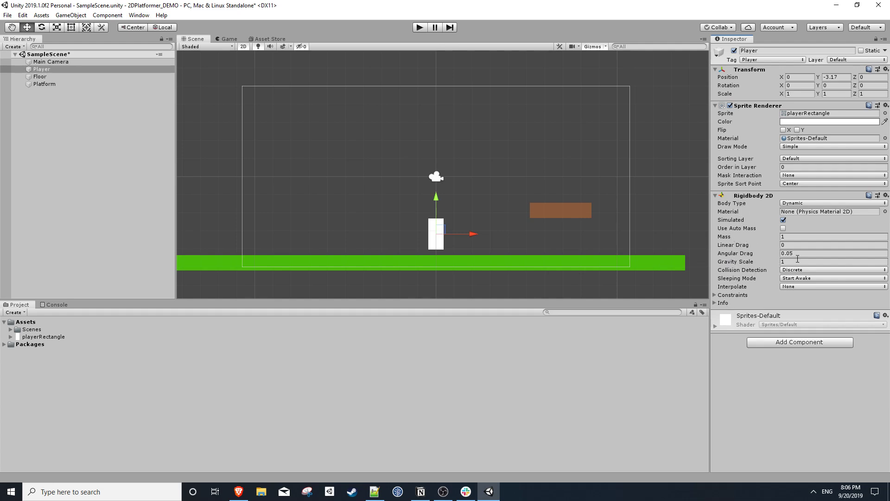
# Step: Add a Box Collider 2D to the Player via the 'box' search
pyautogui.click(800, 342)
pyautogui.press('BackSpace')
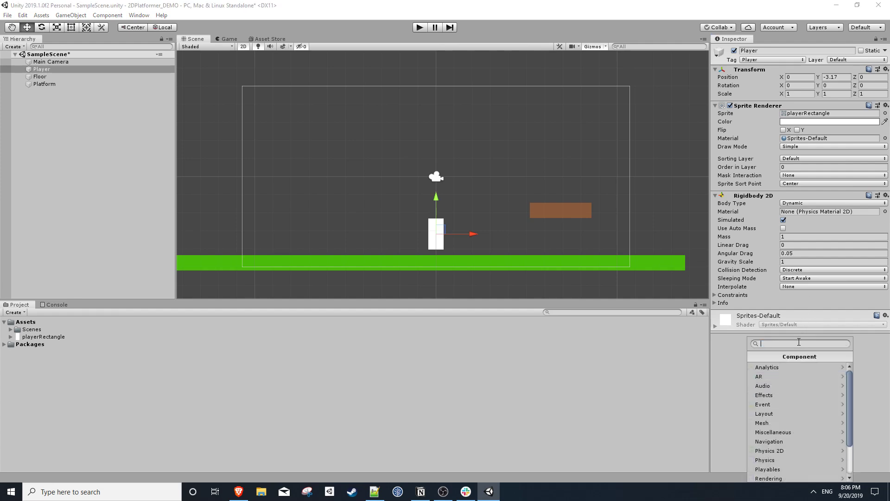
pyautogui.write('box')
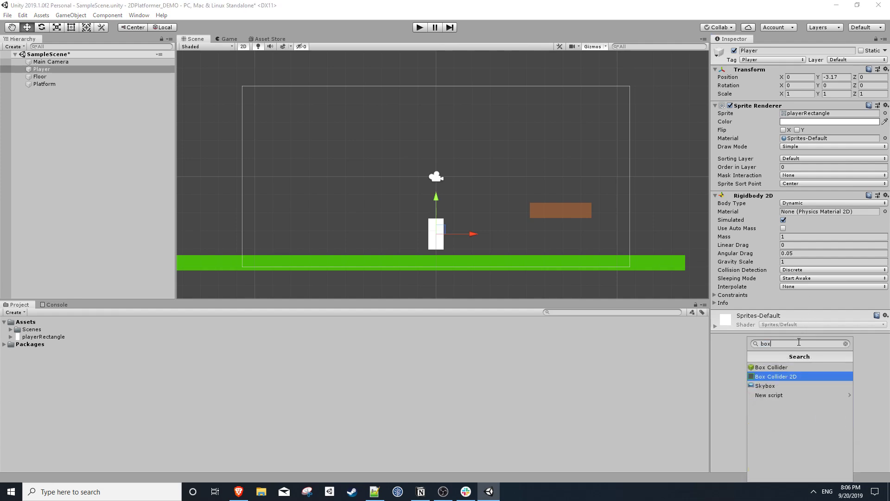
pyautogui.click(770, 376)
# Step: Toggle the Player's Sprite Renderer off and on to inspect the 0.853 by 1.707 collider
pyautogui.scroll(6, 435, 241)
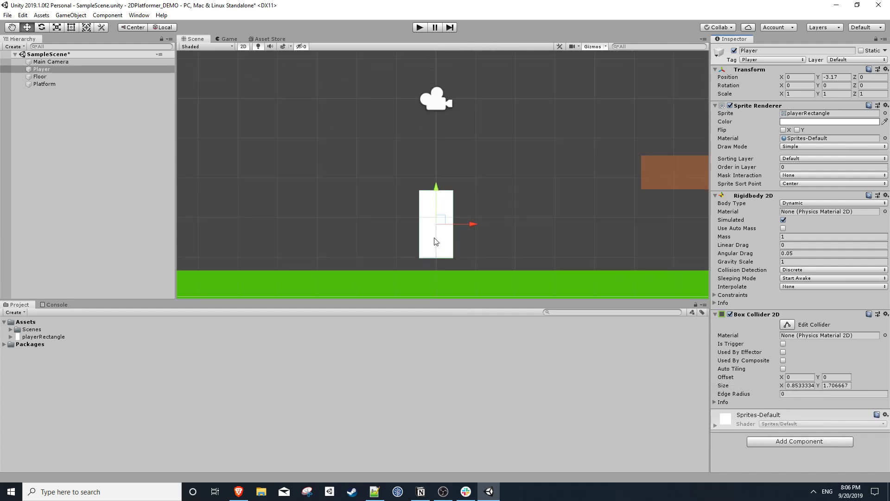
pyautogui.click(730, 106)
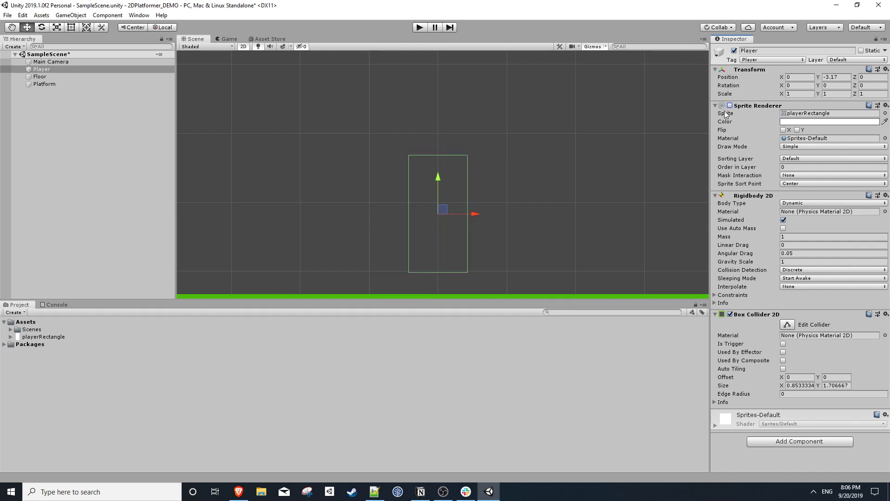
pyautogui.click(731, 106)
pyautogui.click(549, 194)
pyautogui.click(450, 198)
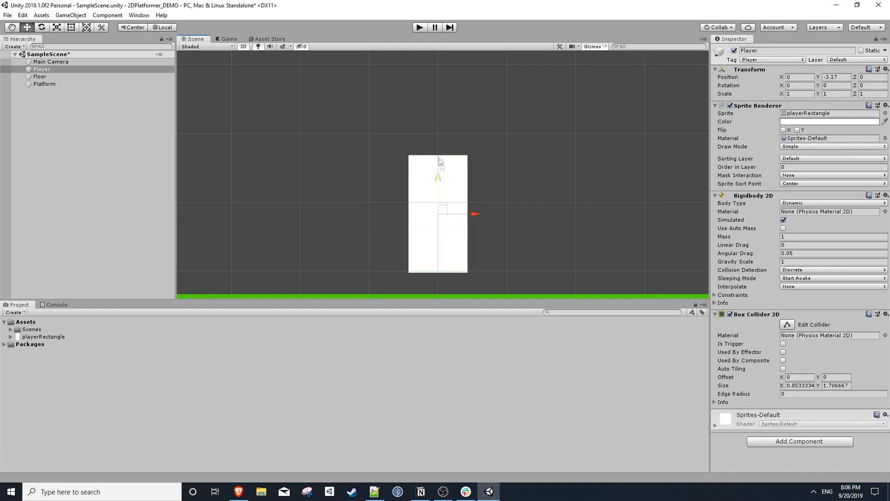
pyautogui.scroll(-5, 442, 166)
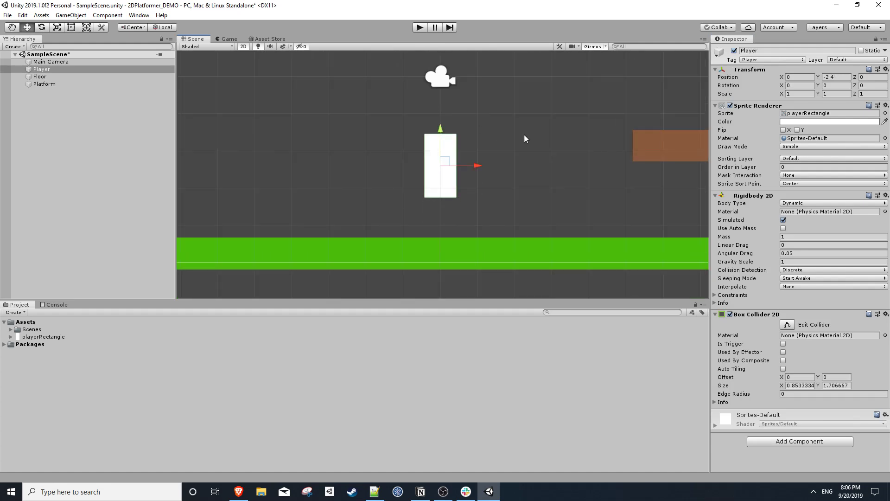
# Step: Test the Player's physics in Play mode, then stop and select the Floor
pyautogui.click(422, 27)
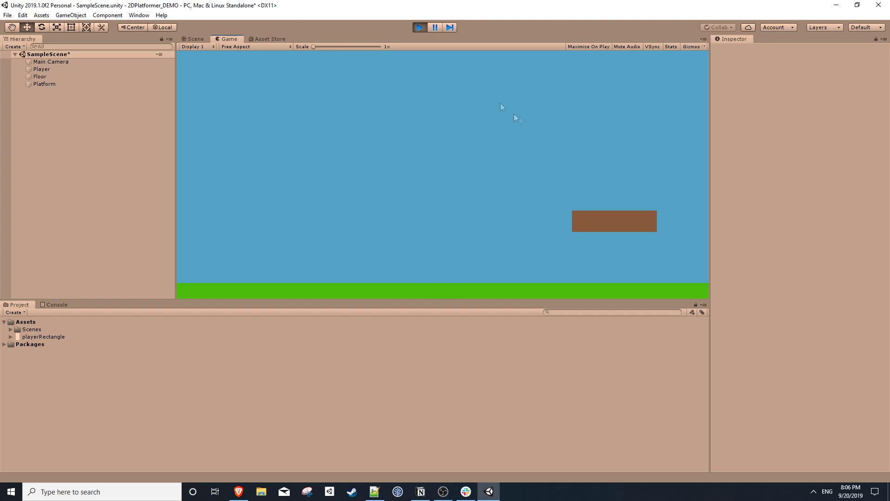
pyautogui.click(419, 27)
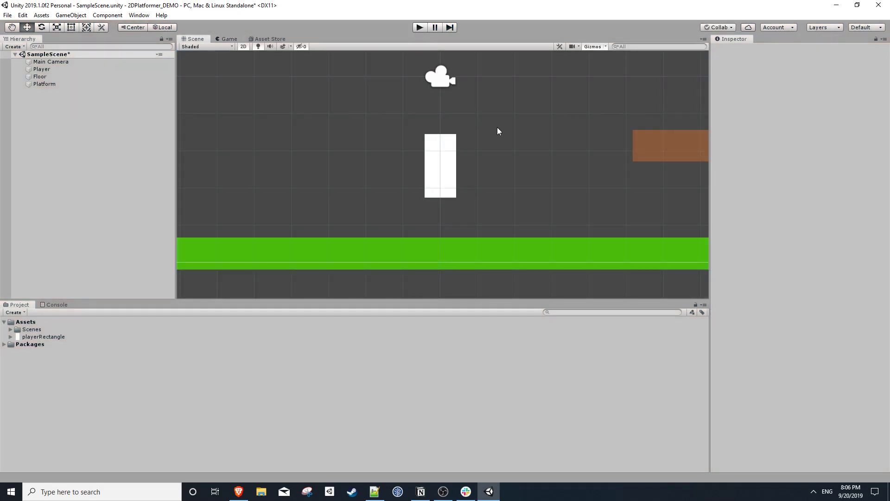
pyautogui.click(50, 76)
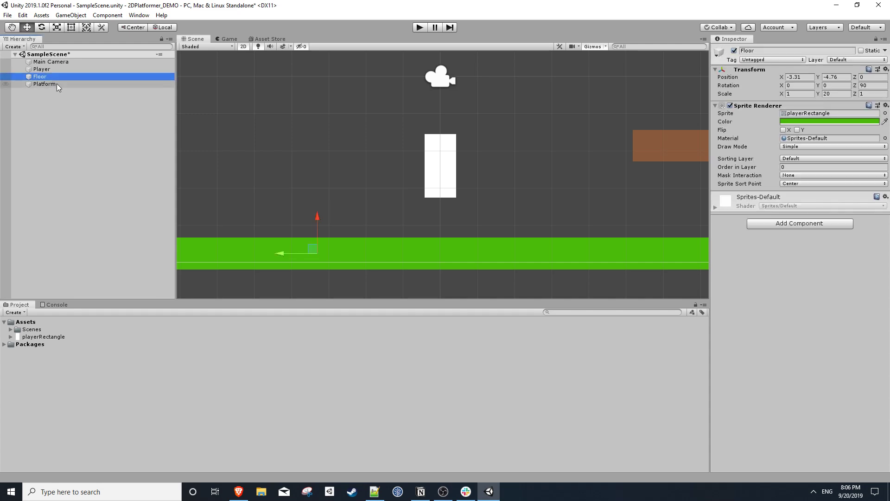
# Step: Add a Box Collider 2D to both the Floor and the Platform
pyautogui.keyDown('shift'); pyautogui.click(62, 85); pyautogui.keyUp('shift')
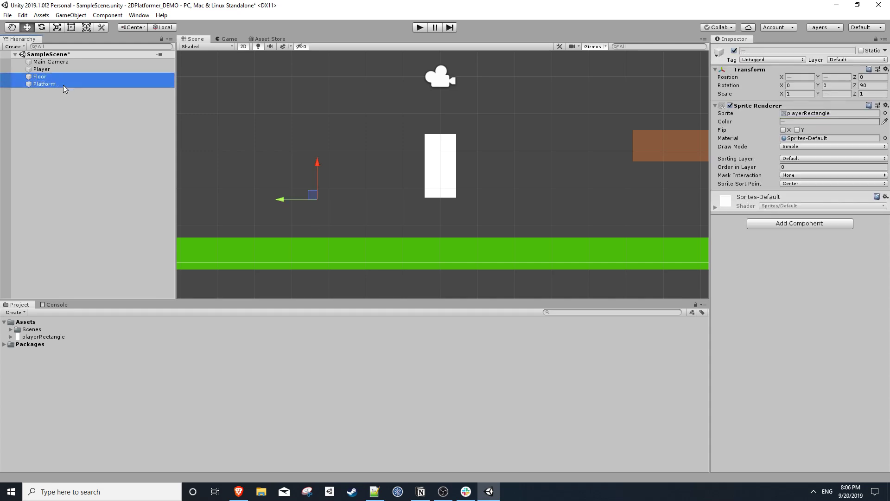
pyautogui.click(799, 224)
pyautogui.click(791, 270)
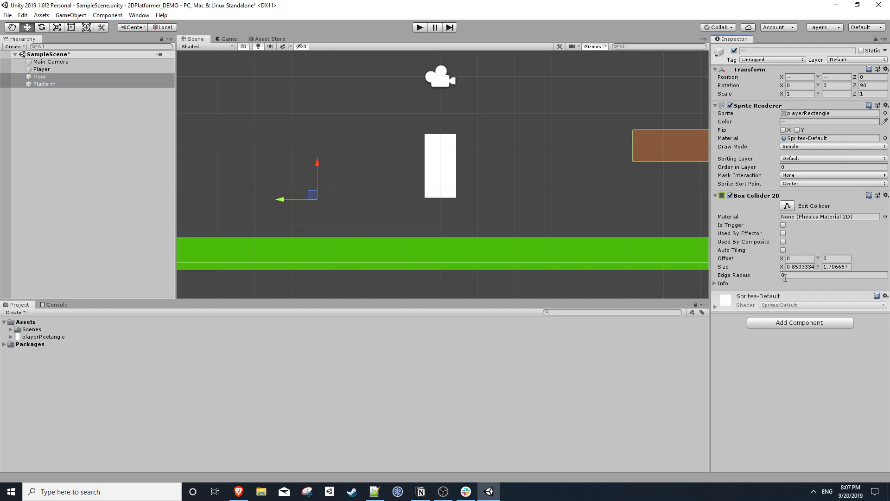
# Step: Check the Floor and Platform collider outlines, then test the Player landing in Play mode
pyautogui.click(730, 106)
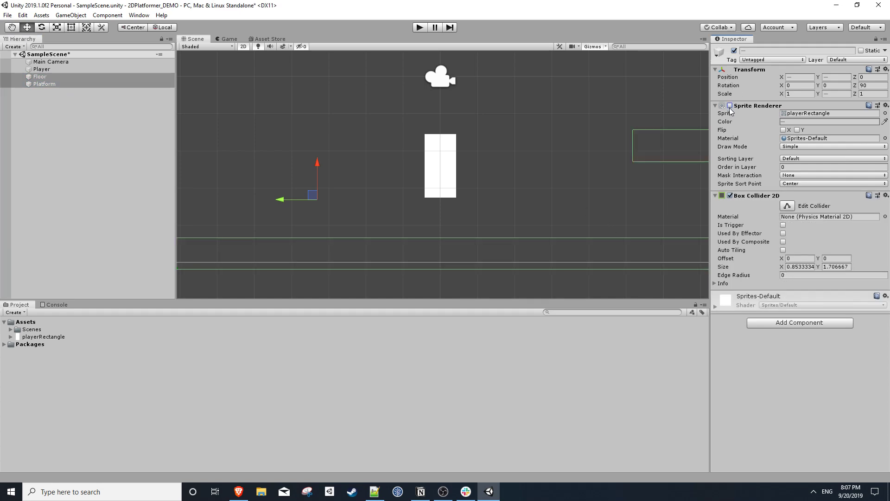
pyautogui.scroll(-5, 598, 204)
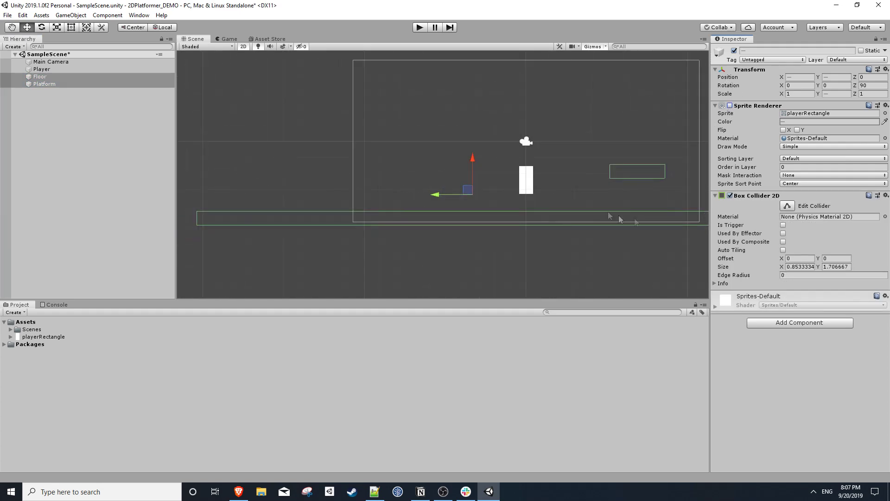
pyautogui.click(730, 107)
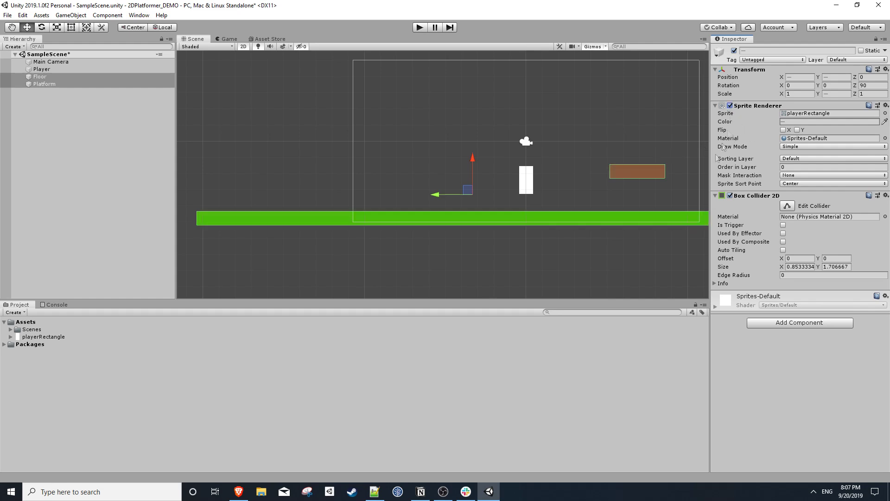
pyautogui.click(599, 152)
pyautogui.click(420, 27)
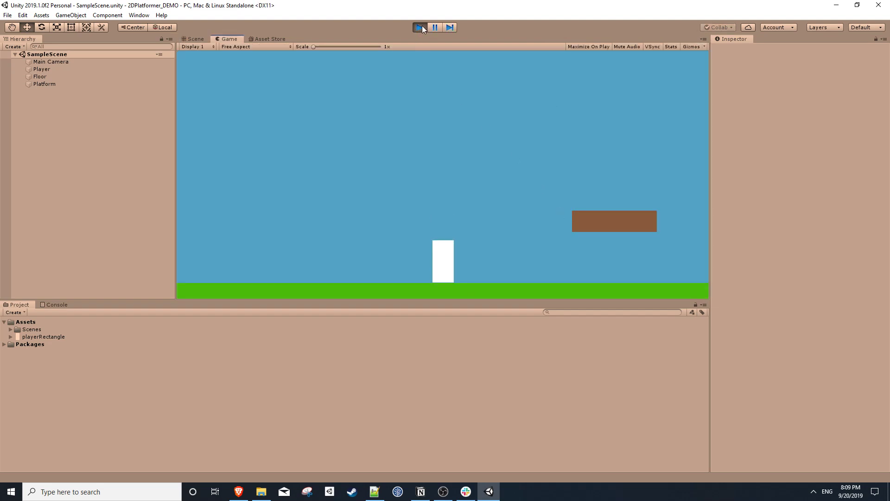
pyautogui.click(421, 26)
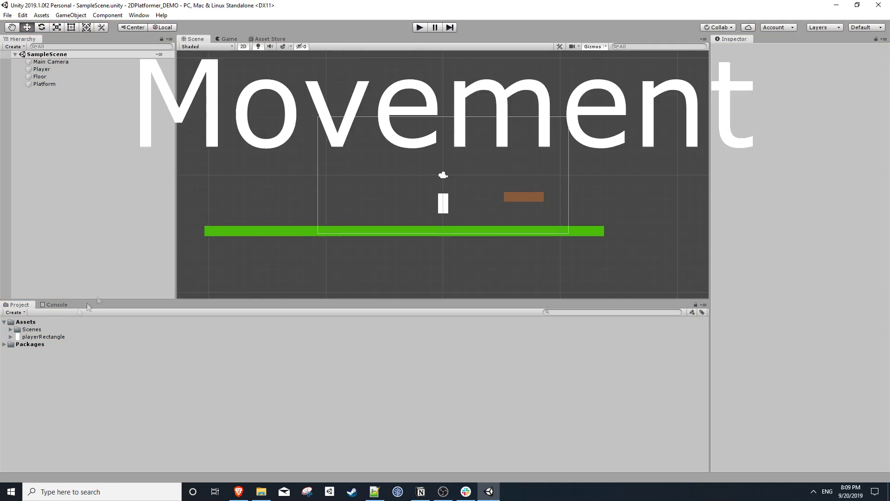
# Step: Create a new C# script in Assets named PlayerMovement
pyautogui.rightClick(44, 323)
pyautogui.moveTo(111, 106)
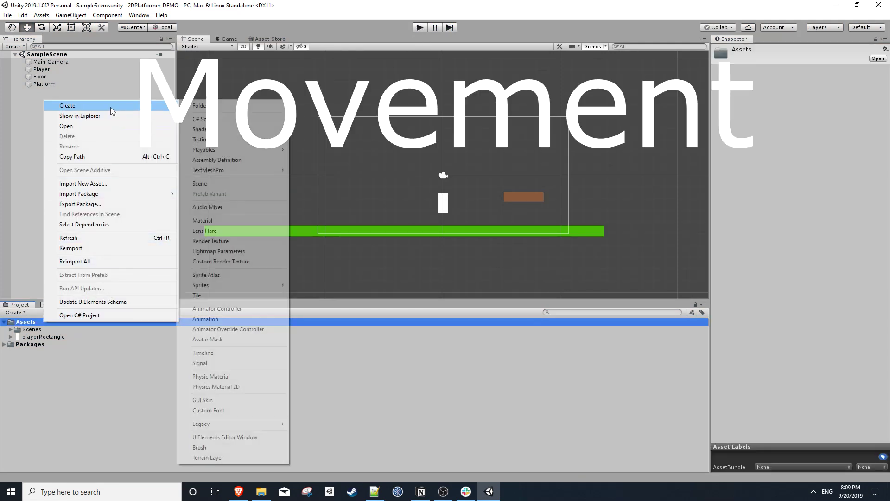
pyautogui.click(238, 120)
pyautogui.write('PlayerM')
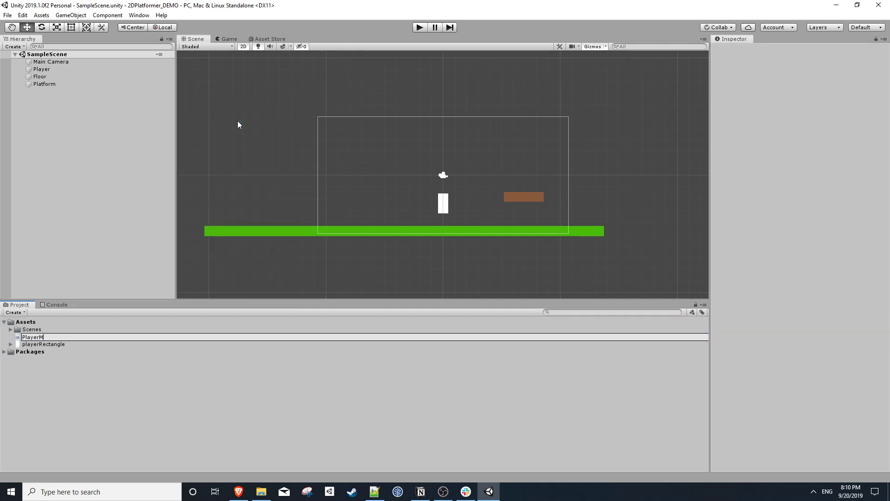
pyautogui.write('ovement')
pyautogui.press('Return')
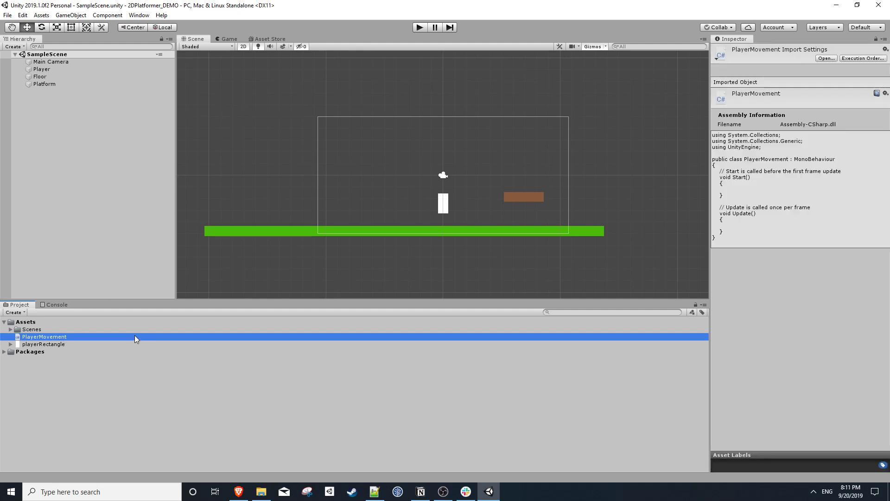
# Step: Attach PlayerMovement to the Player, collapse its components, and open the script for editing
pyautogui.moveTo(135, 337); pyautogui.dragTo(55, 70)
pyautogui.click(54, 69)
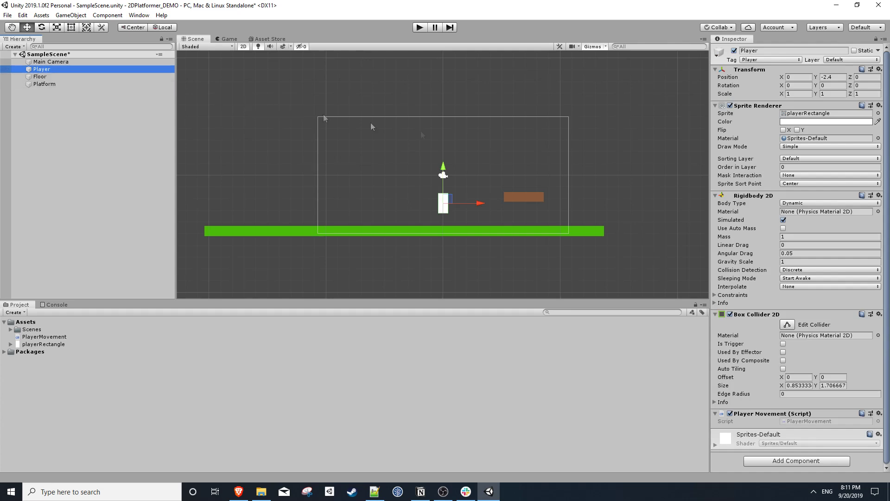
pyautogui.click(715, 105)
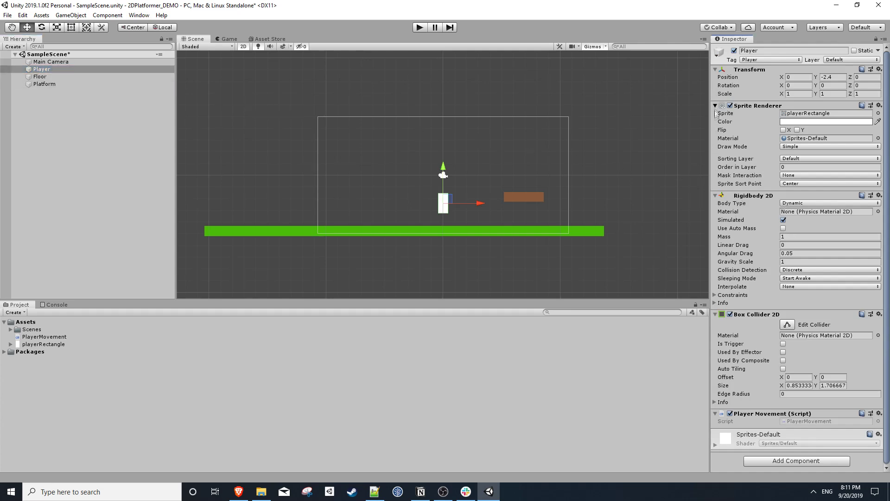
pyautogui.click(715, 115)
pyautogui.click(715, 123)
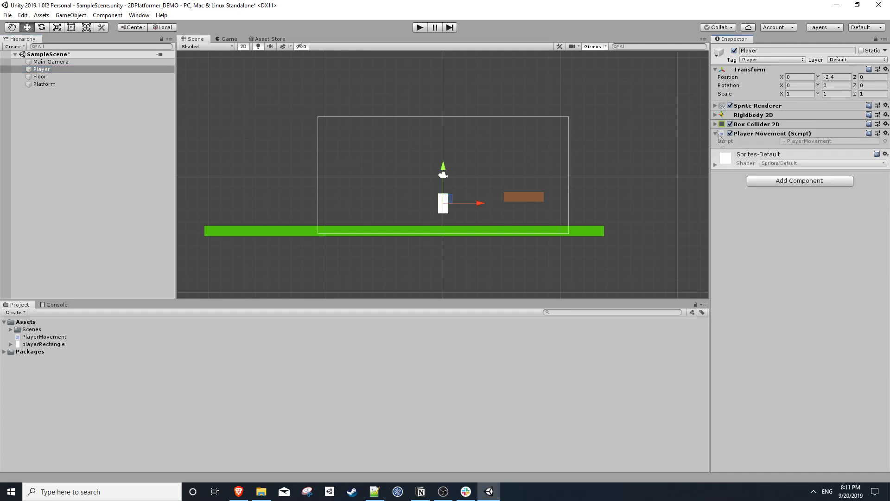
pyautogui.doubleClick(55, 339)
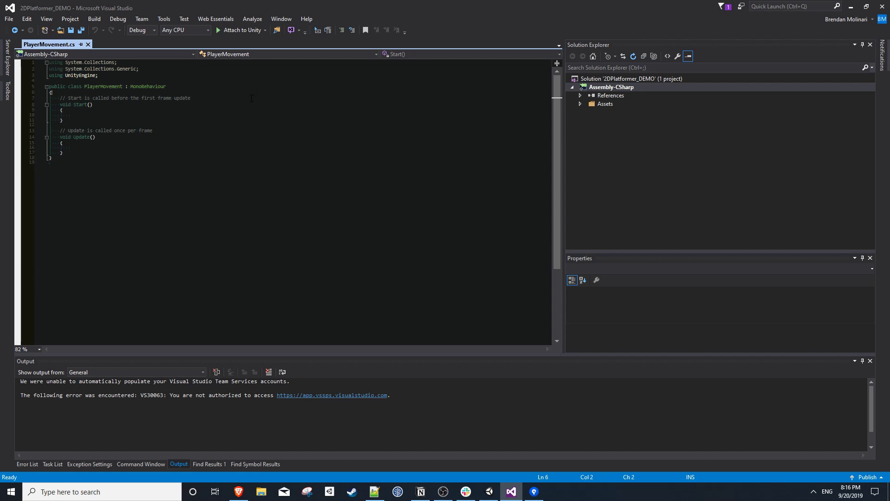
# Step: Declare public float moveSpeed, private Rigidbody2D rb and private bool facingRight = true at the class top, and save
pyautogui.press('Return')
pyautogui.press('Return')
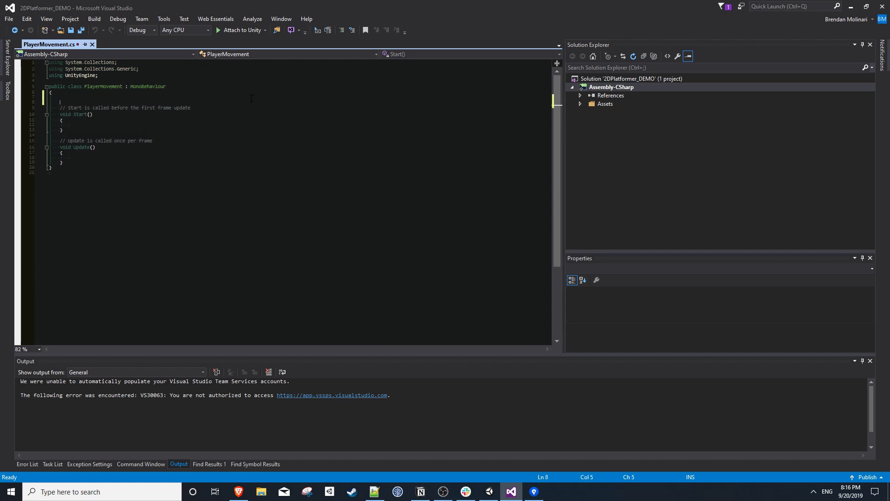
pyautogui.press('Return')
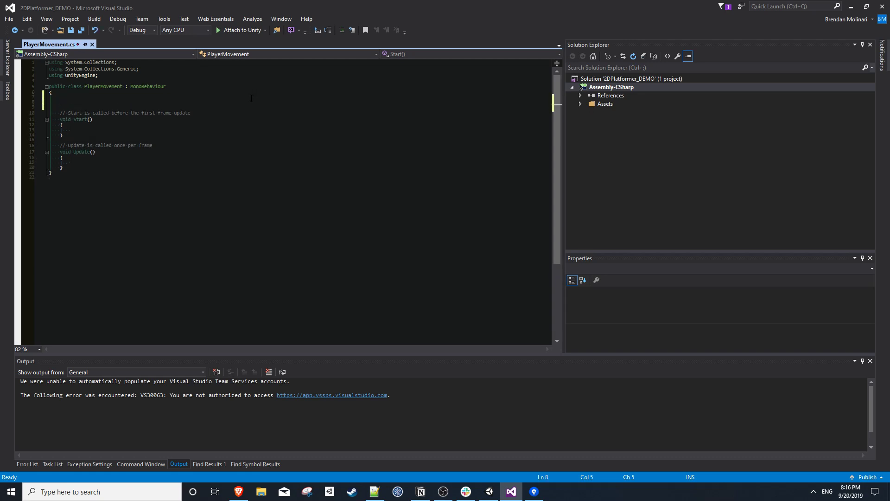
pyautogui.write('public float m')
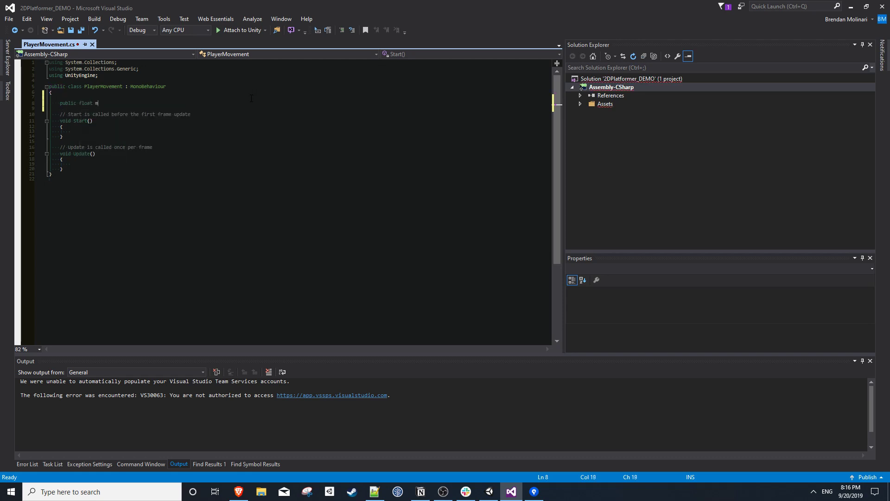
pyautogui.write('oveSpeed;')
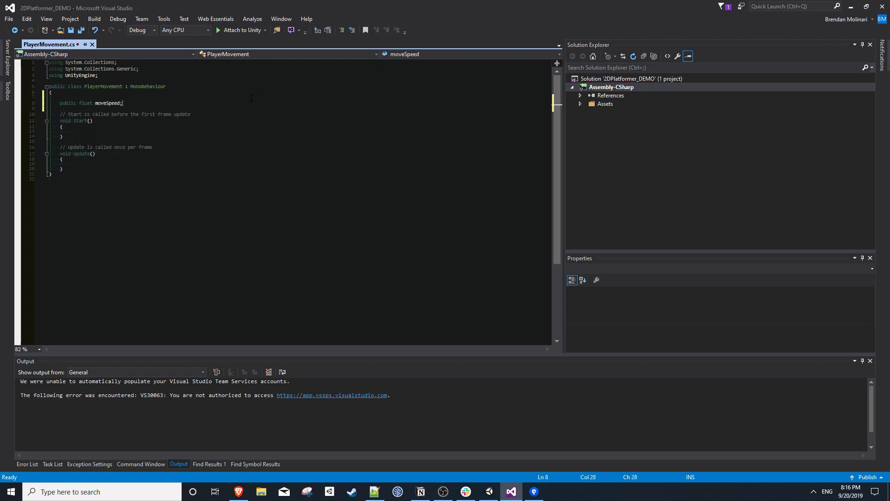
pyautogui.press('Return')
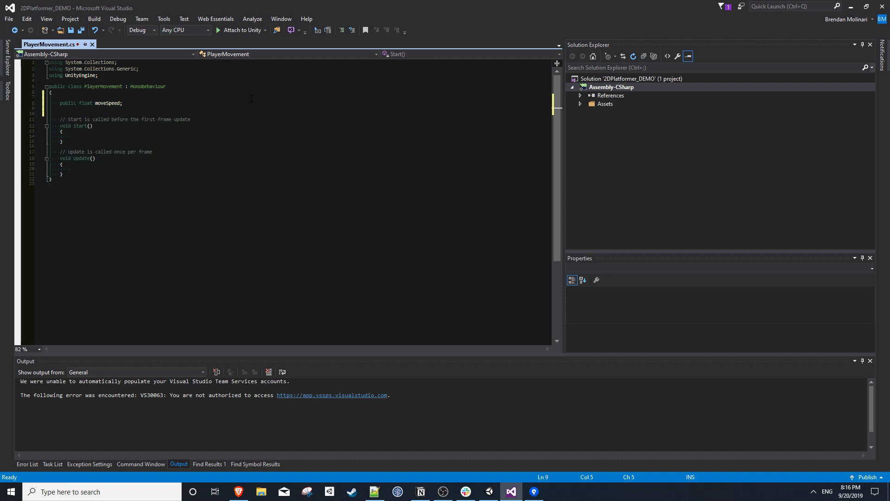
pyautogui.press('Return')
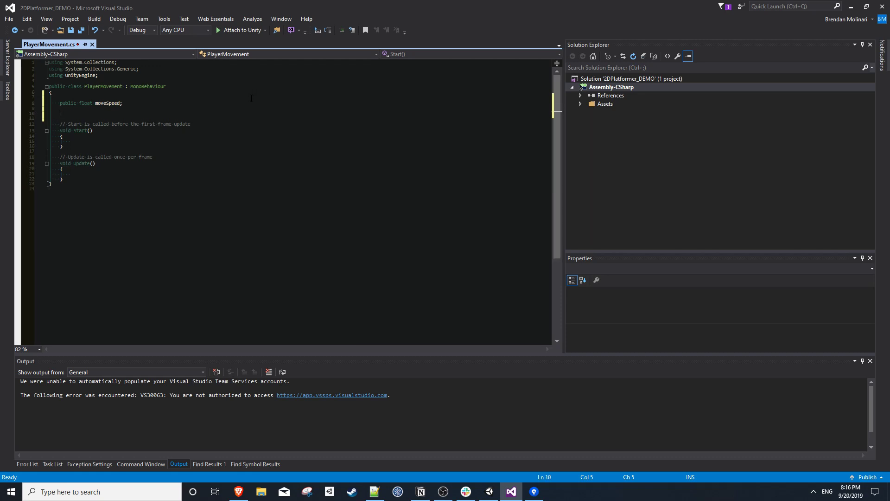
pyautogui.write('private R')
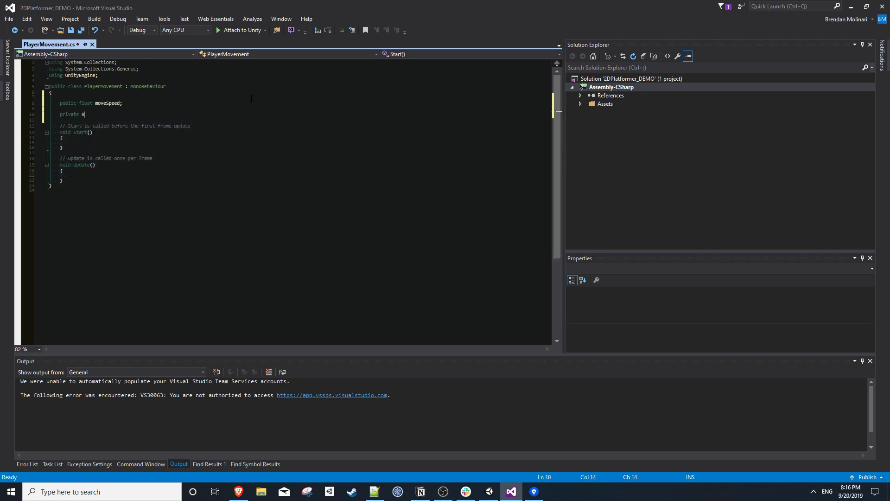
pyautogui.write('igidbody2D rb;')
pyautogui.press('Return')
pyautogui.write('private b')
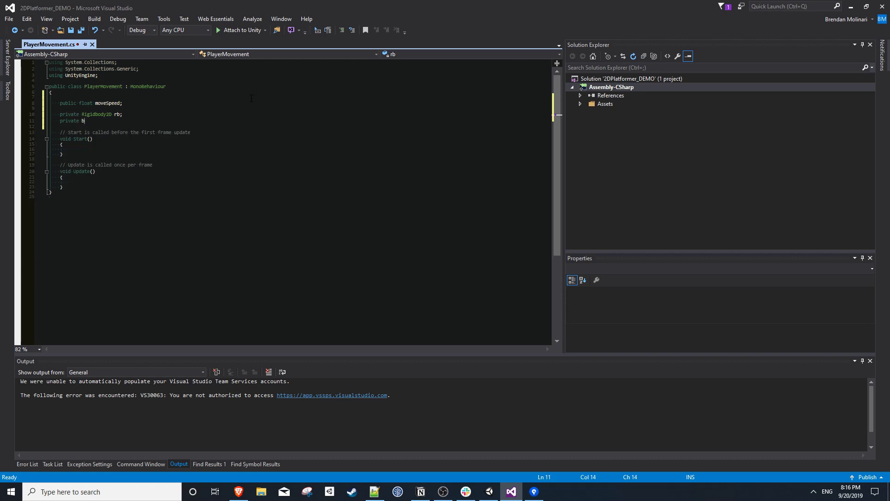
pyautogui.write('ool facingRight = true;')
pyautogui.hotkey('ctrl', 's')
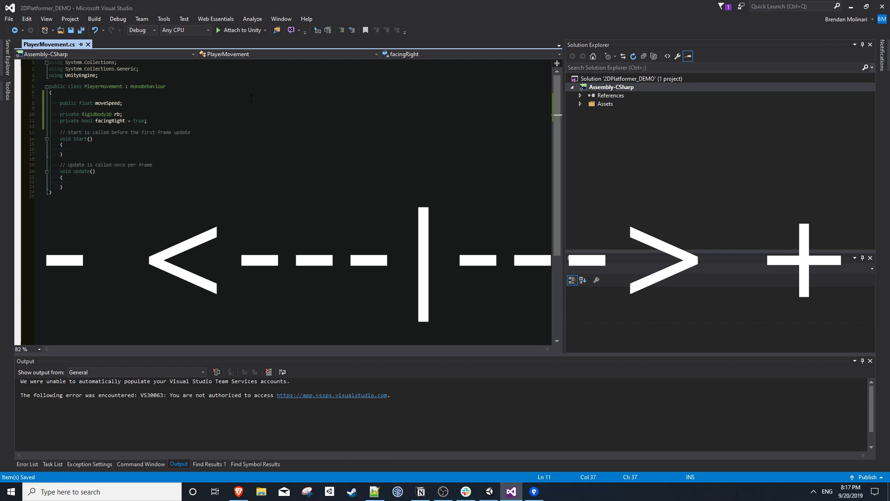
pyautogui.click(81, 144)
# Step: Insert an empty private void Awake() method below the fields using IntelliSense
pyautogui.click(91, 150)
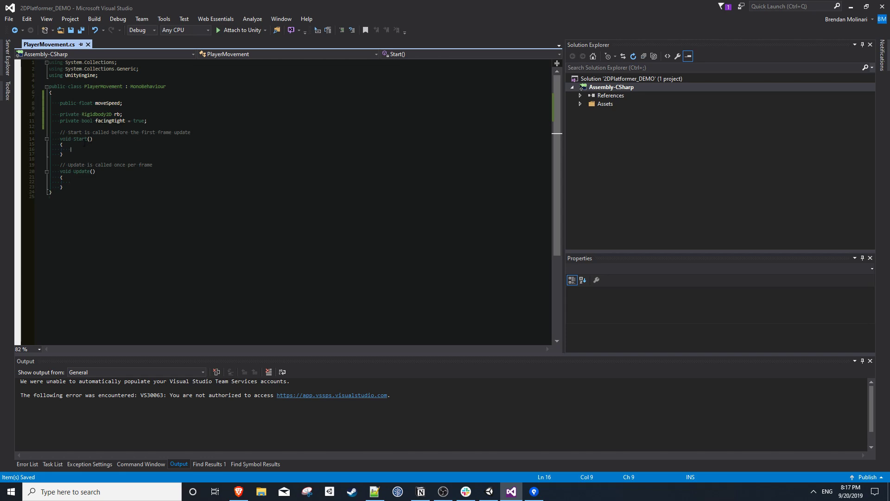
pyautogui.click(76, 126)
pyautogui.press('Return')
pyautogui.press('Return')
pyautogui.press('Up')
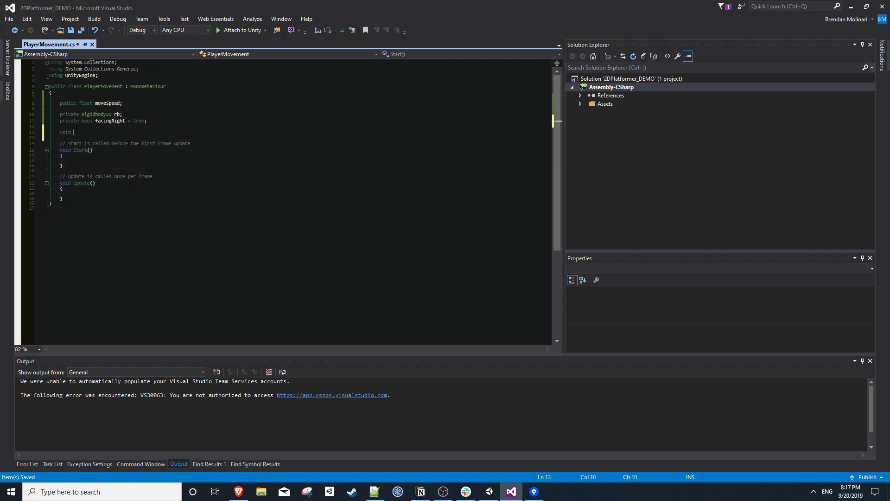
pyautogui.write('Awake')
pyautogui.press('Tab')
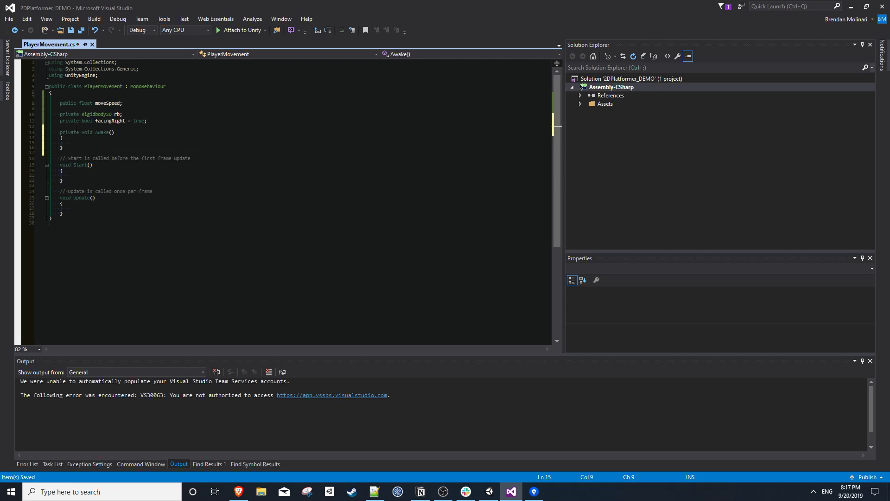
# Step: Comment above Awake: 'Awake is called after all objects are initialized. Called in a random order.' and save
pyautogui.click(84, 128)
pyautogui.press('Return')
pyautogui.write('//')
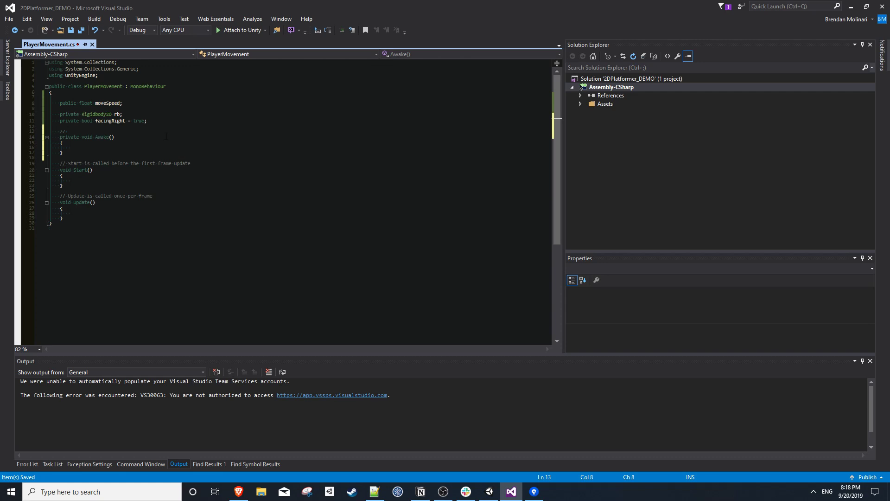
pyautogui.write('Awake is called af')
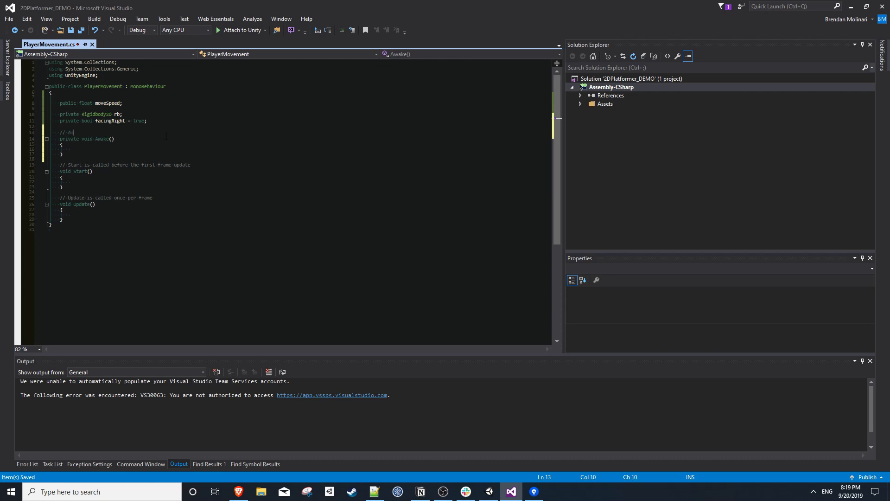
pyautogui.write('ter all objects are initialized. Called in a random order')
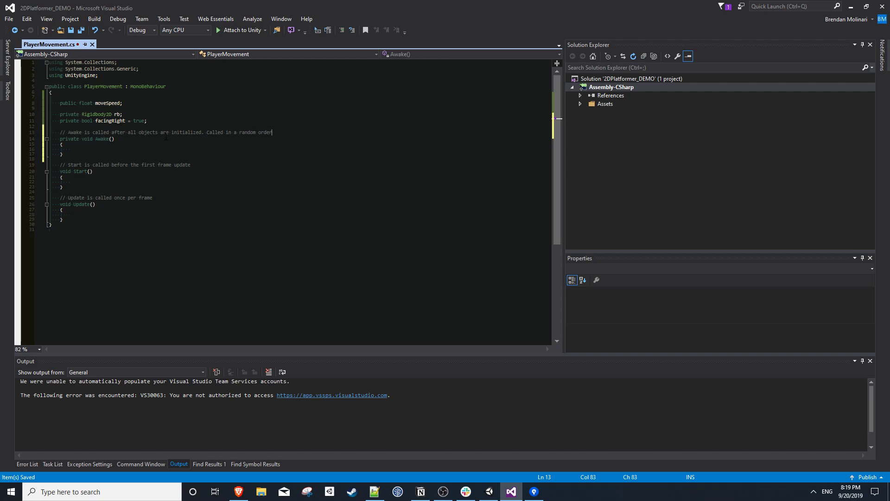
pyautogui.write('.')
pyautogui.press('Down')
pyautogui.press('Down')
pyautogui.press('Down')
pyautogui.hotkey('ctrl', 's')
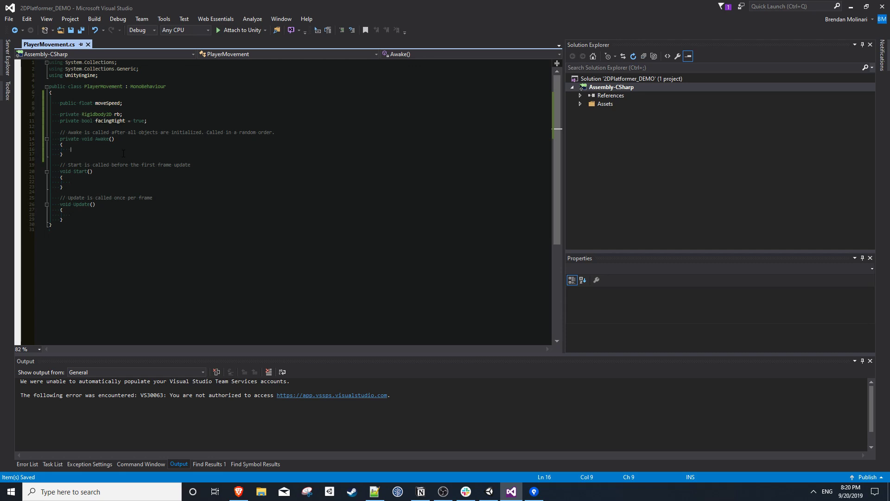
# Step: Set rb = GetComponent<Rigidbody2D>() in Awake with a comment, delete the unused Start() method, and save
pyautogui.write('rb = GetComponent')
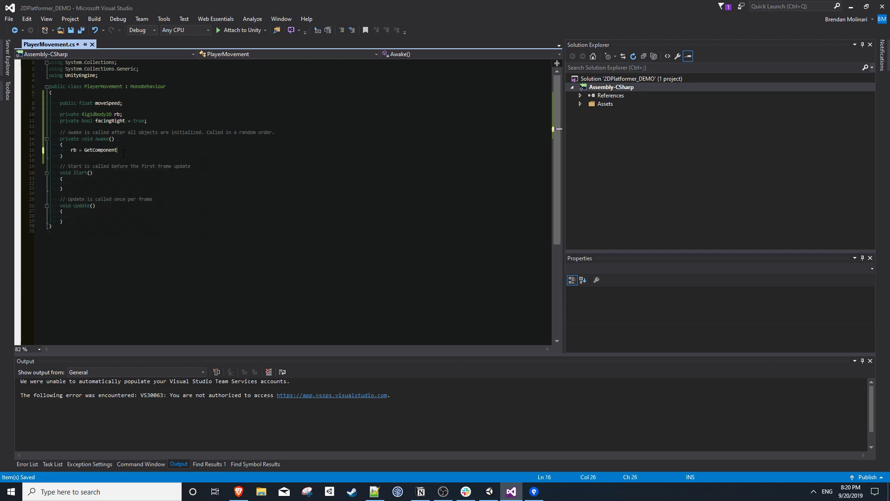
pyautogui.write('<Rigidbody2D>();')
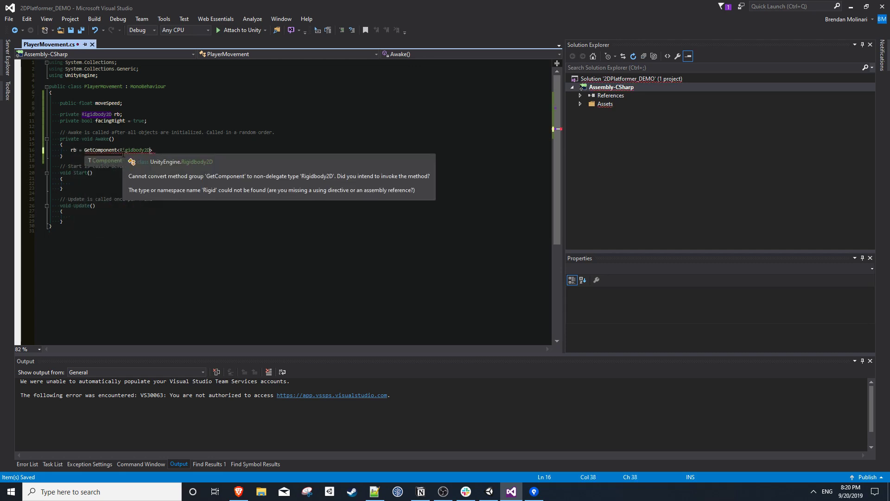
pyautogui.write(' // ')
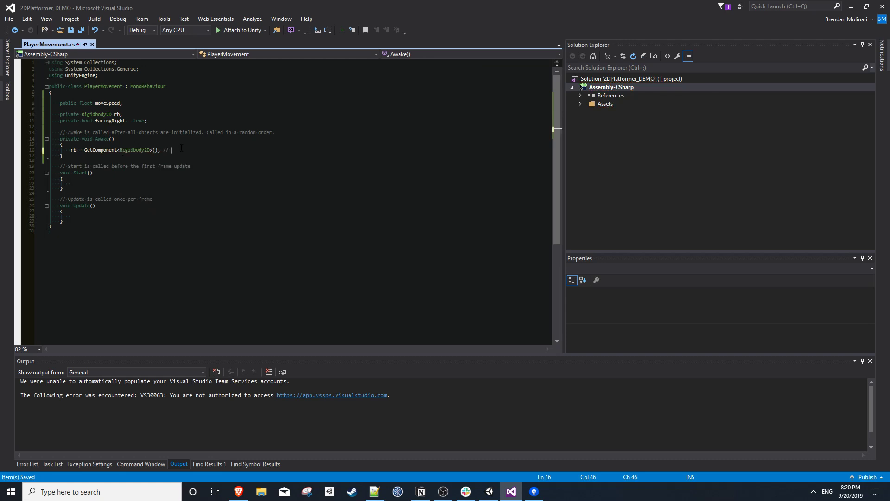
pyautogui.write('will look for a component on this GameObject (what the script is attached to) of type Rigidbody2')
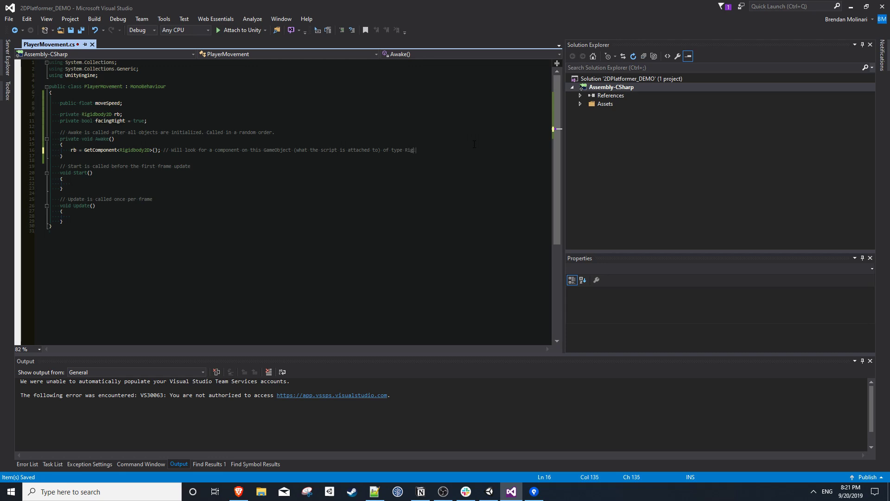
pyautogui.hotkey('ctrl', 's')
pyautogui.click(235, 180)
pyautogui.click(256, 166)
pyautogui.hotkey('ctrl', 'shift', 'l')
pyautogui.hotkey('ctrl', 'shift', 'l')
pyautogui.hotkey('ctrl', 'shift', 'l')
pyautogui.hotkey('ctrl', 'shift', 'l')
pyautogui.hotkey('ctrl', 'shift', 'l')
pyautogui.hotkey('ctrl', 'shift', 'l')
pyautogui.hotkey('ctrl', 's')
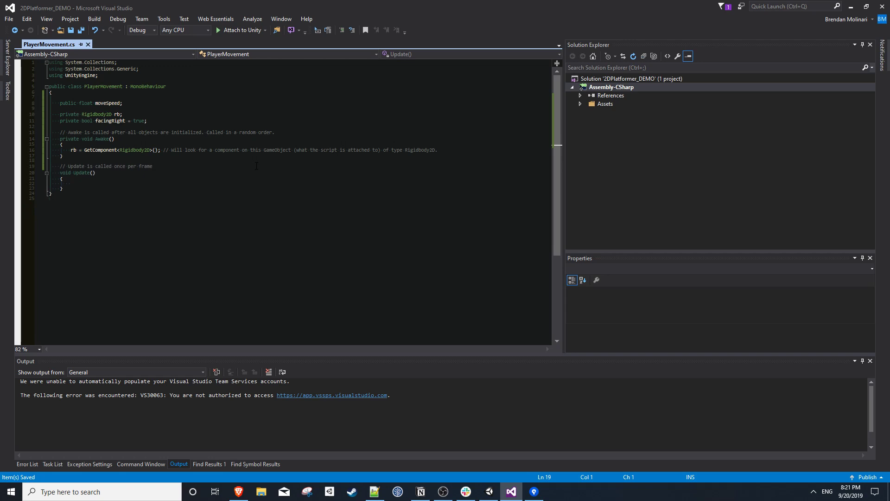
pyautogui.click(247, 184)
# Step: Add '// Get Inputs' and '// Move' comments inside Update
pyautogui.write('// Get Input')
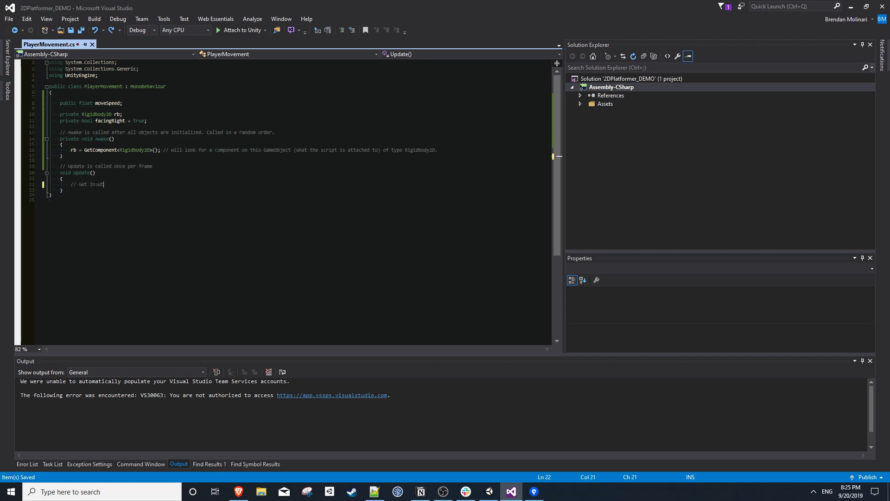
pyautogui.write('s')
pyautogui.press('Return')
pyautogui.press('Return')
pyautogui.write('// Move')
pyautogui.hotkey('ctrl', 'Return')
# Step: Declare a private float moveDirection field below facingRight and save
pyautogui.click(164, 122)
pyautogui.press('Return')
pyautogui.write('privat')
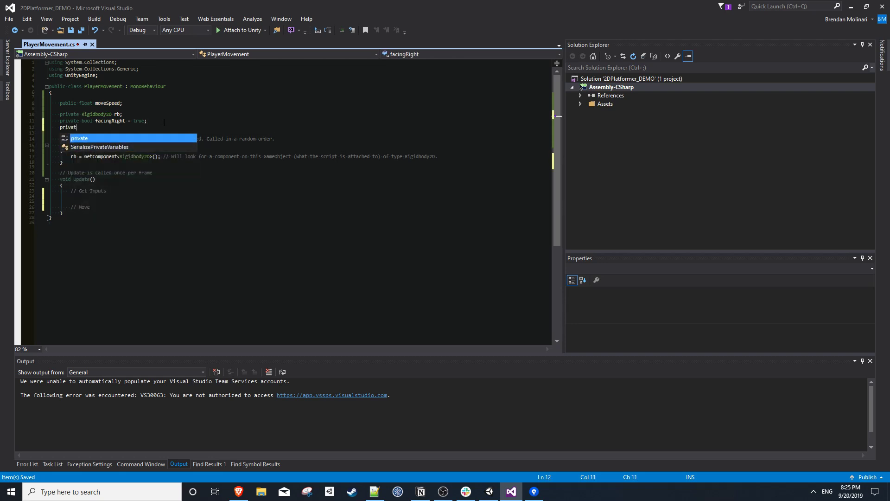
pyautogui.write('e float moveDirection;')
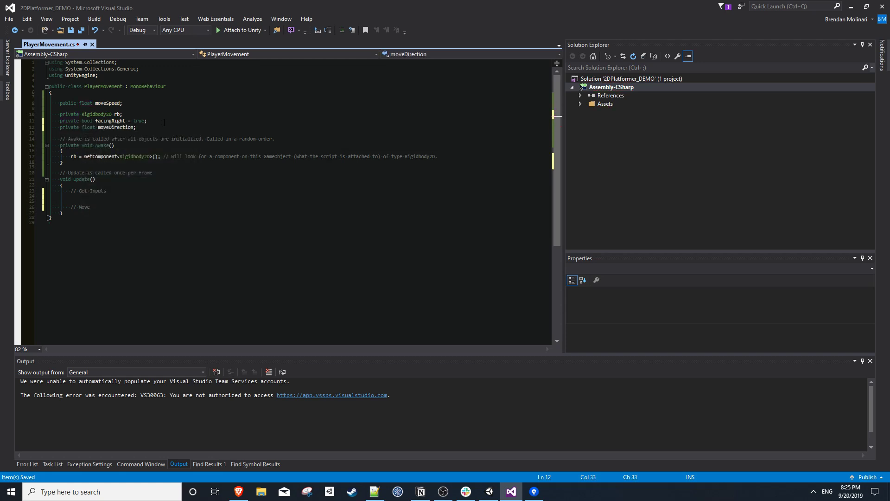
pyautogui.hotkey('ctrl', 's')
# Step: Under Get Inputs, set moveDirection = Input.GetAxis("Horizontal"); with a comment, and save
pyautogui.click(165, 195)
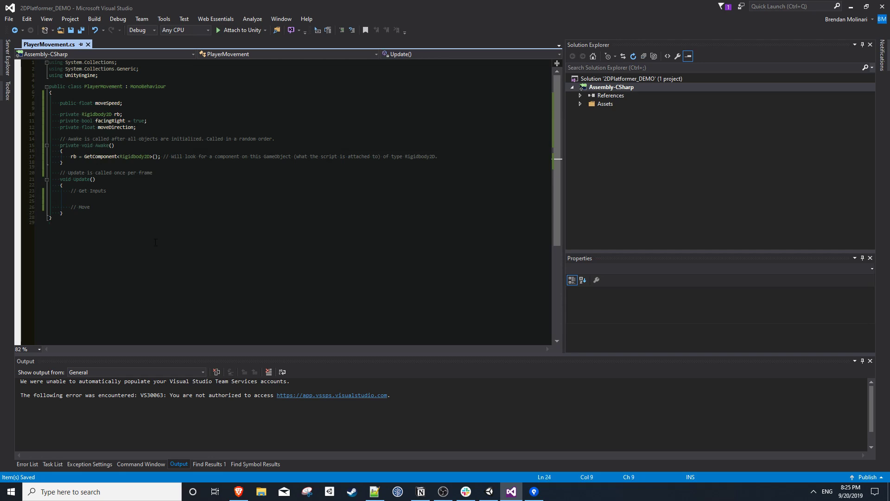
pyautogui.write('move')
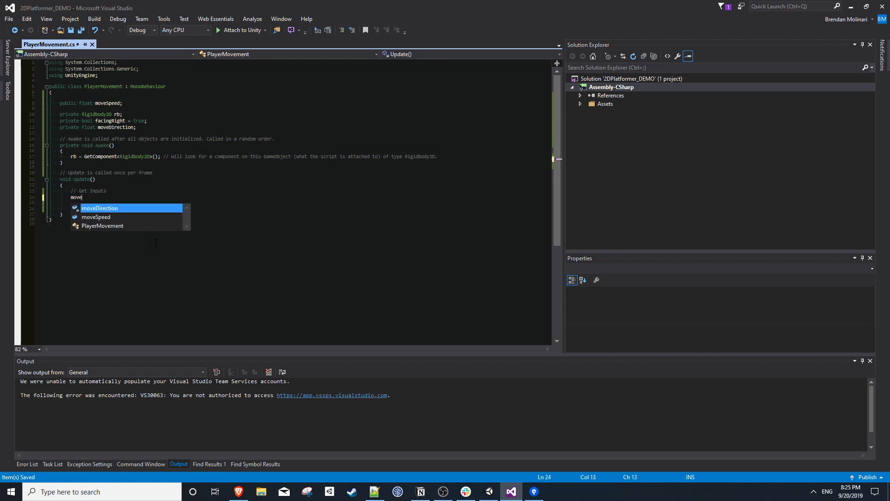
pyautogui.write('Direction = Input.')
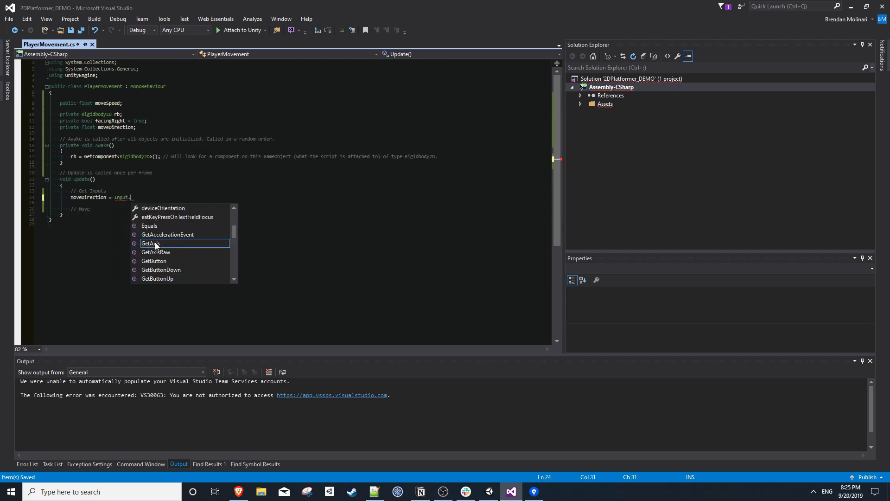
pyautogui.write('GetAxis("Horizontal");')
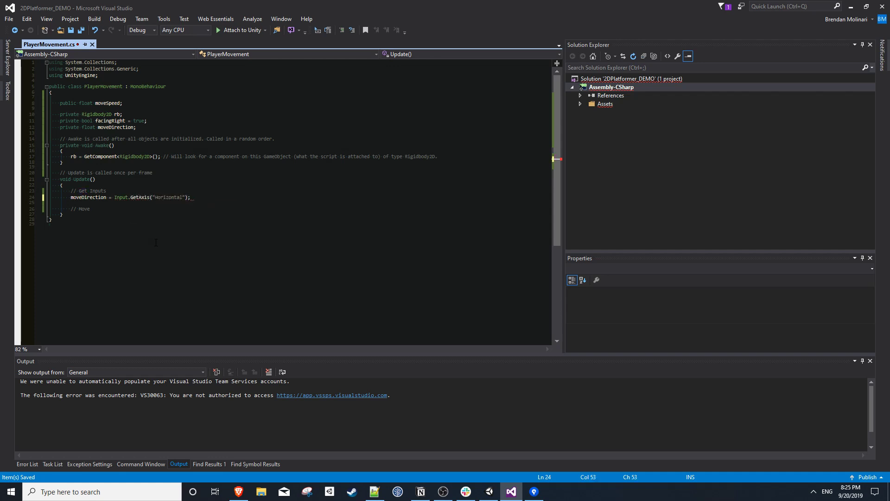
pyautogui.hotkey('ctrl', 's')
pyautogui.write('; // Scale of -1 -> 1')
pyautogui.hotkey('ctrl', 's')
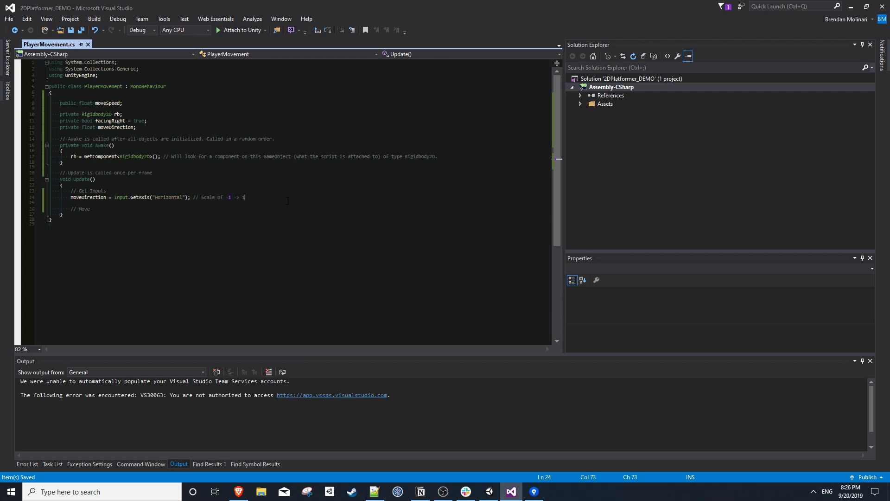
# Step: Under // Move, set rb.velocity = new Vector2(moveDirection * moveSpeed, rb.velocity.y)
pyautogui.hotkey('ctrl', 'z')
pyautogui.write('rb.velocity = new ')
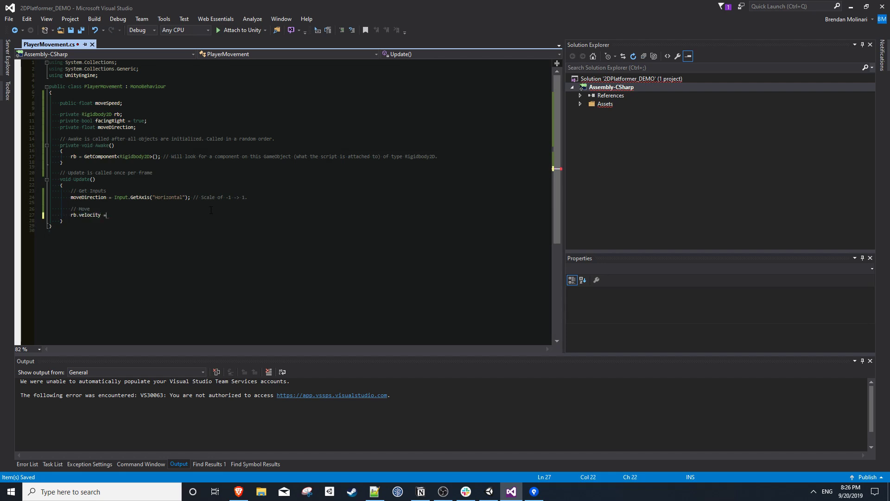
pyautogui.write('Vector2(move')
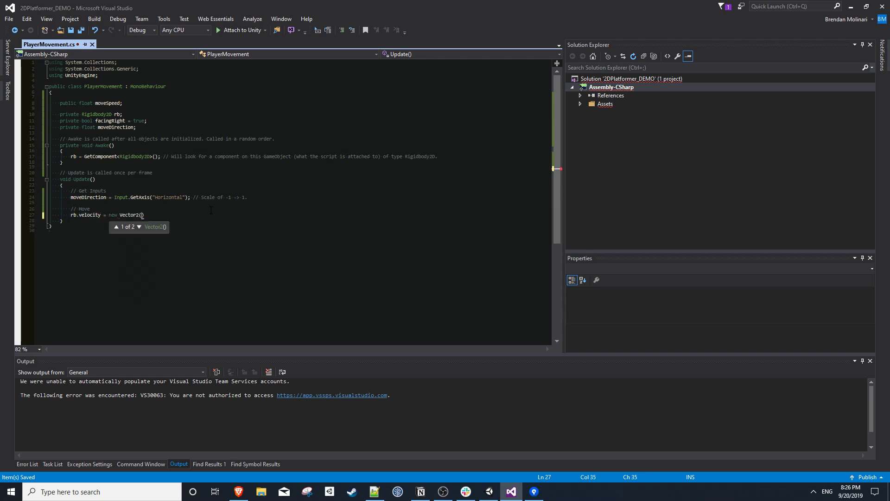
pyautogui.press('Tab')
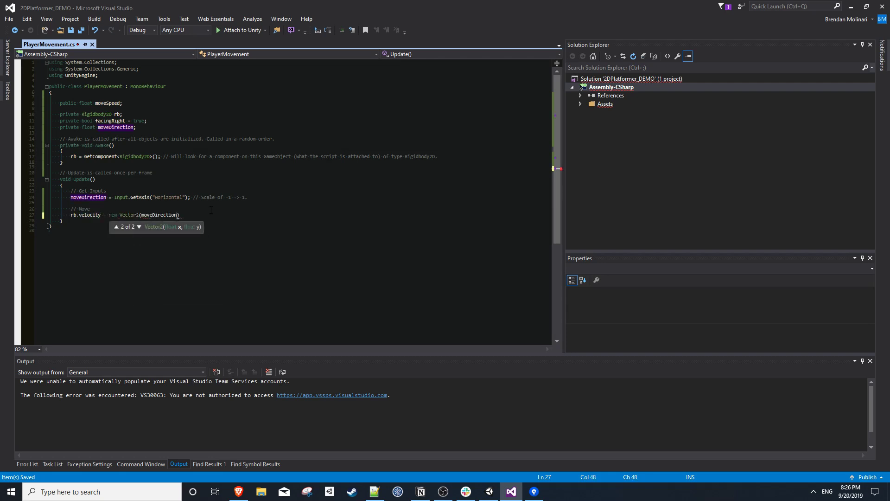
pyautogui.write('* moveSpeed, rb.velocity.y')
pyautogui.press('Escape')
pyautogui.hotkey('alt', 'Tab')
# Step: Set the Player's Move Speed to 5 in the Inspector
pyautogui.click(63, 68)
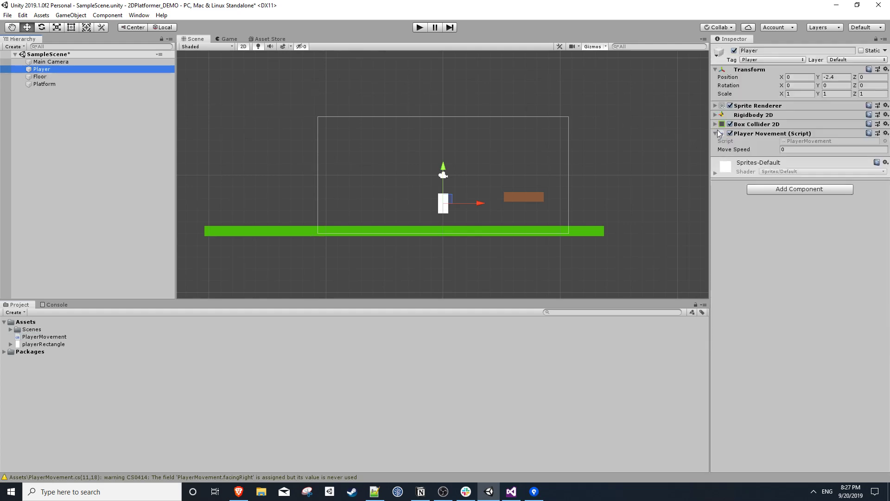
pyautogui.click(716, 114)
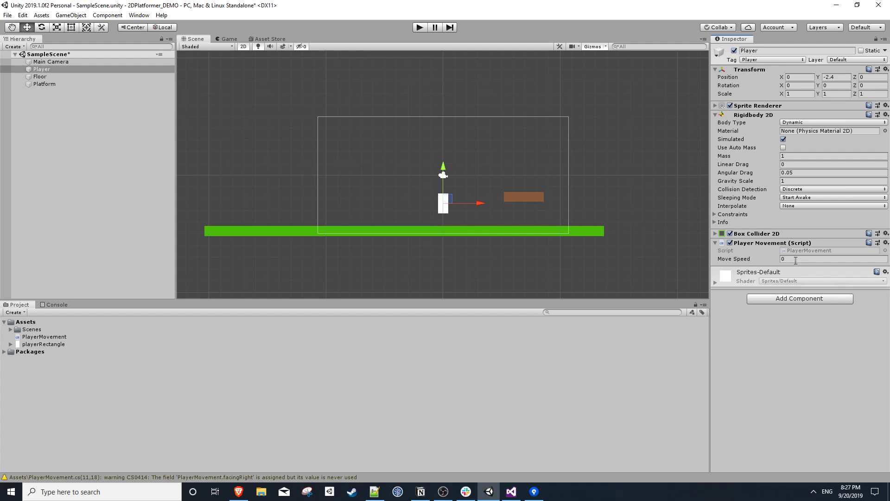
pyautogui.click(796, 261)
pyautogui.press('Return')
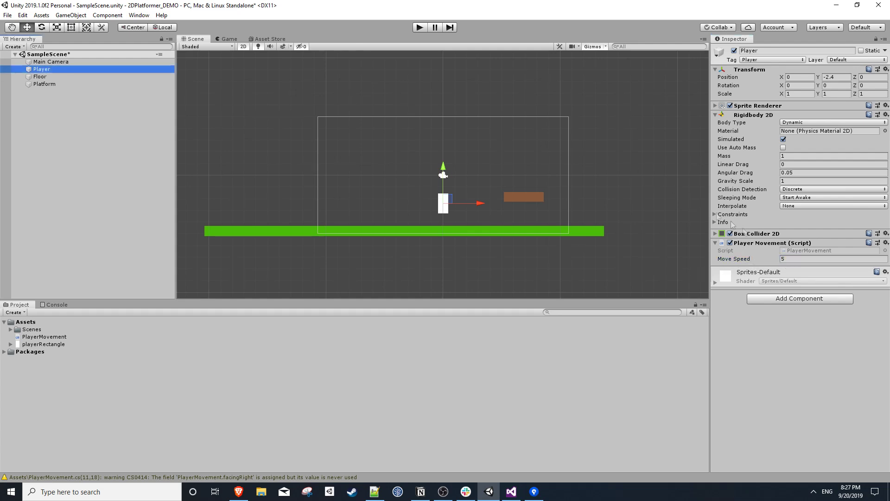
# Step: Enter Play mode and move the player left and right at speed 5
pyautogui.click(418, 28)
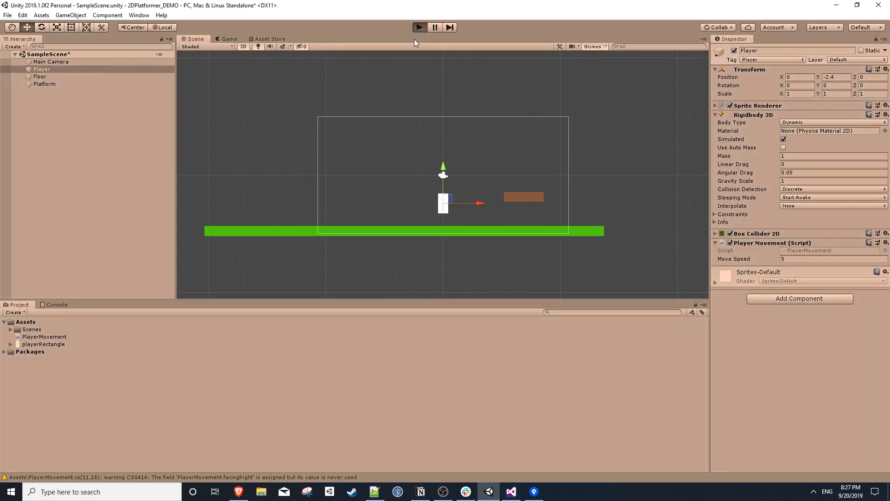
pyautogui.press('Left')
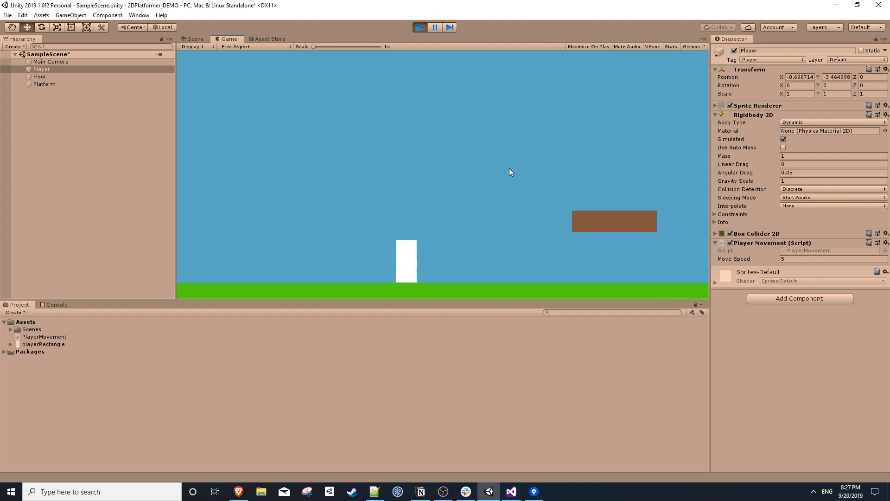
pyautogui.press('Right')
pyautogui.press('Left')
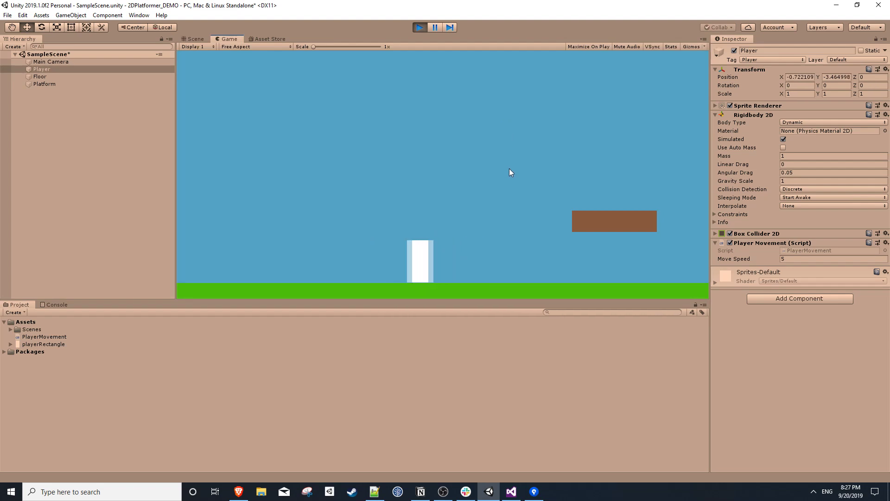
pyautogui.press('Right')
pyautogui.press('Left')
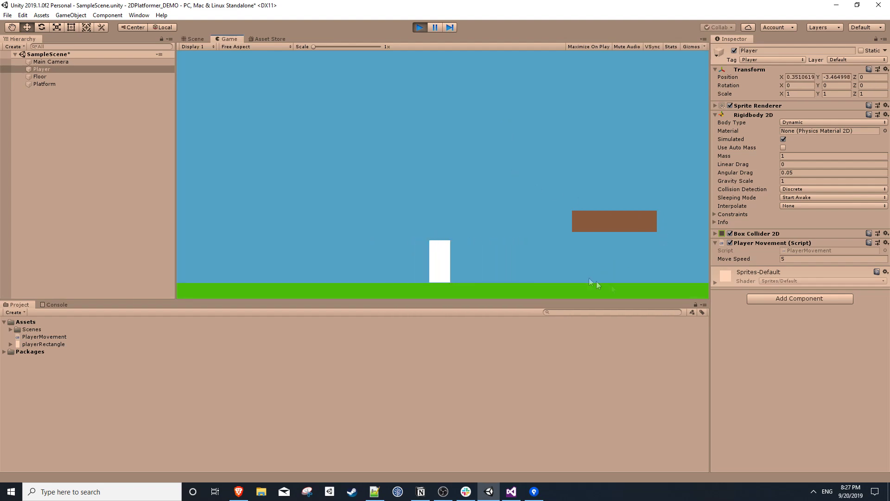
pyautogui.press('Right')
# Step: Raise Move Speed to 20 during play and test moving left and right
pyautogui.click(798, 260)
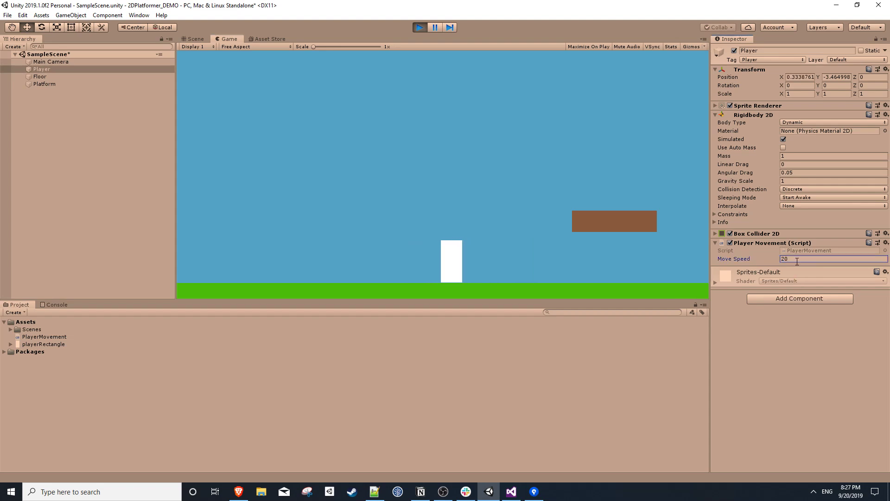
pyautogui.click(566, 234)
pyautogui.press('Left')
pyautogui.press('Right')
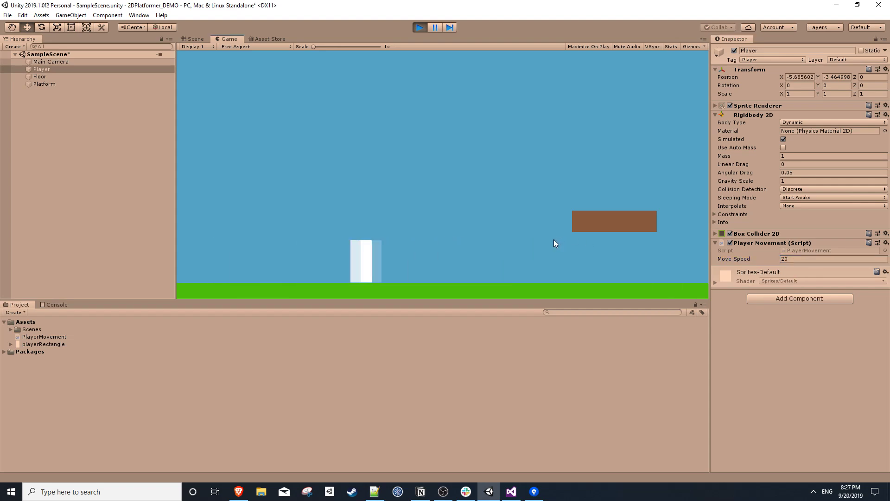
pyautogui.press('Left')
# Step: Try Move Speed 1, test moving left, then stop Play mode
pyautogui.click(808, 259)
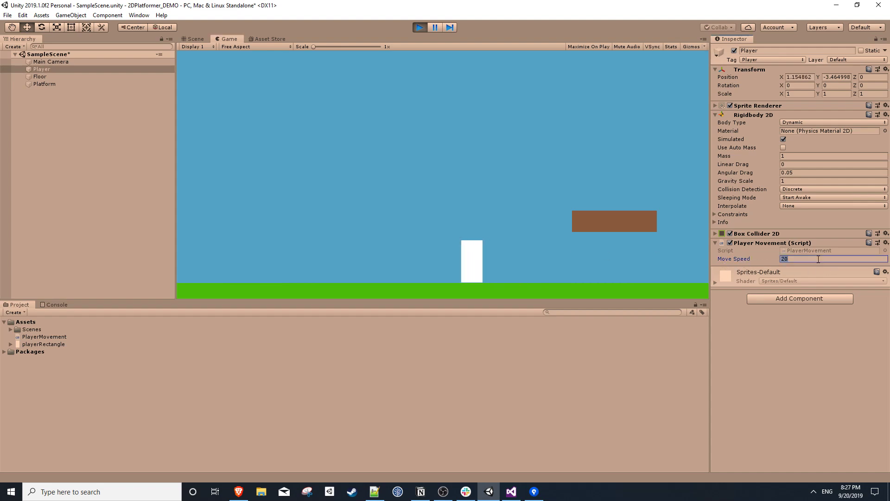
pyautogui.write('1')
pyautogui.click(592, 223)
pyautogui.press('Left')
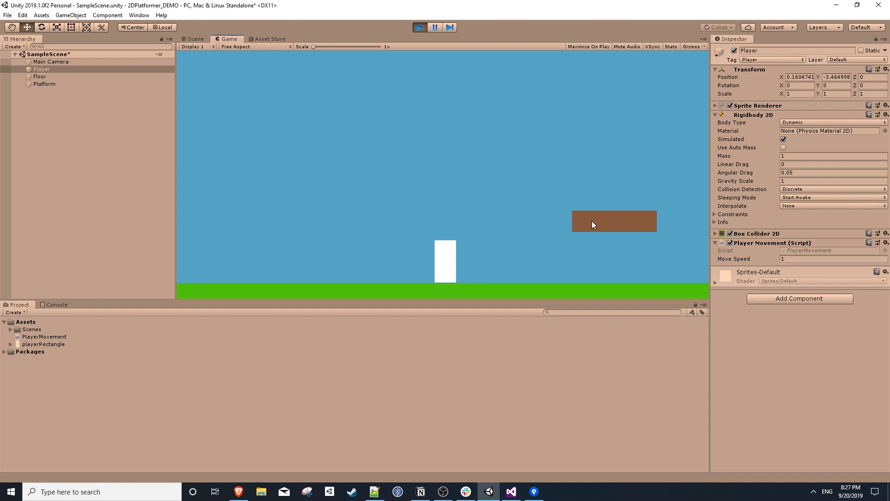
pyautogui.click(419, 27)
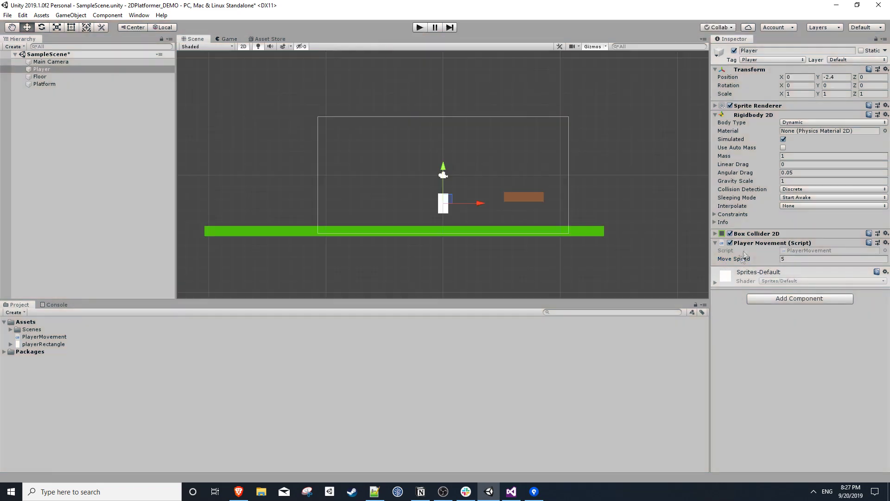
pyautogui.hotkey('alt', 'Tab')
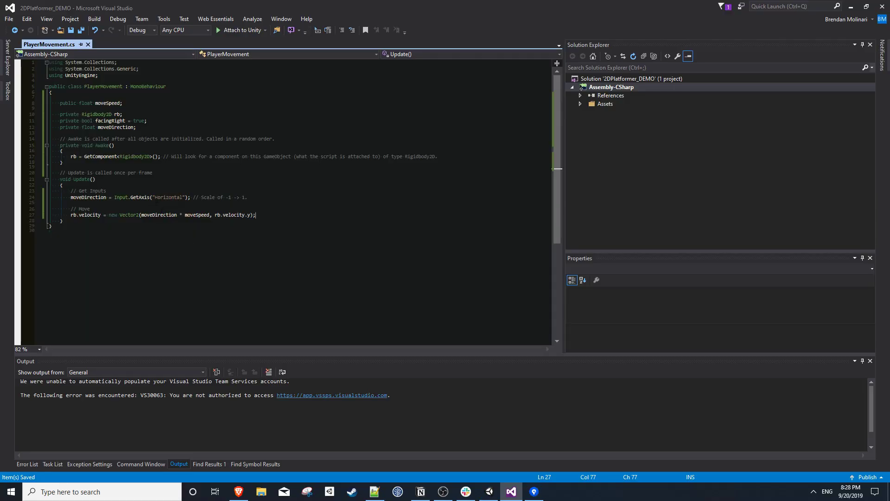
# Step: Open the project's Input settings and inspect the Horizontal and Jump axes
pyautogui.click(489, 491)
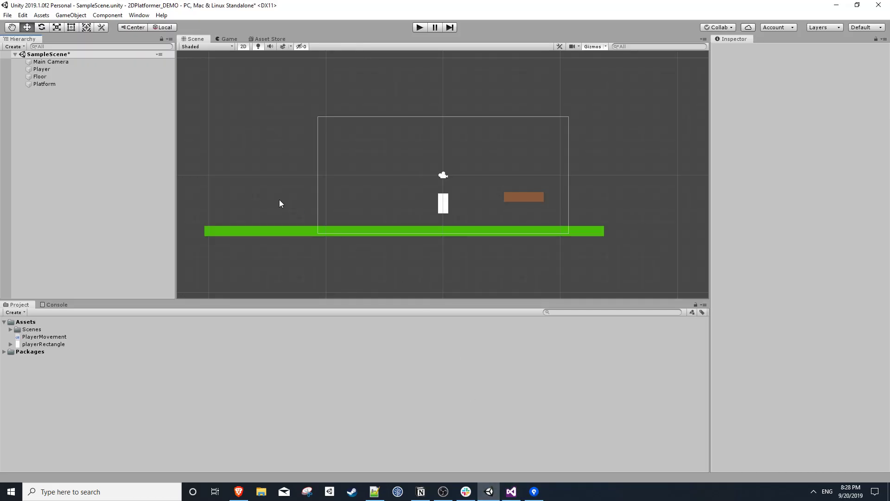
pyautogui.click(22, 16)
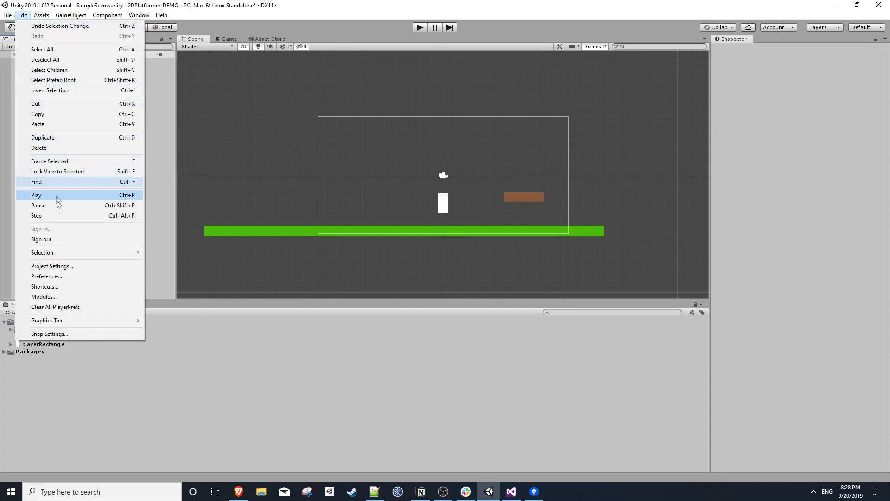
pyautogui.click(65, 266)
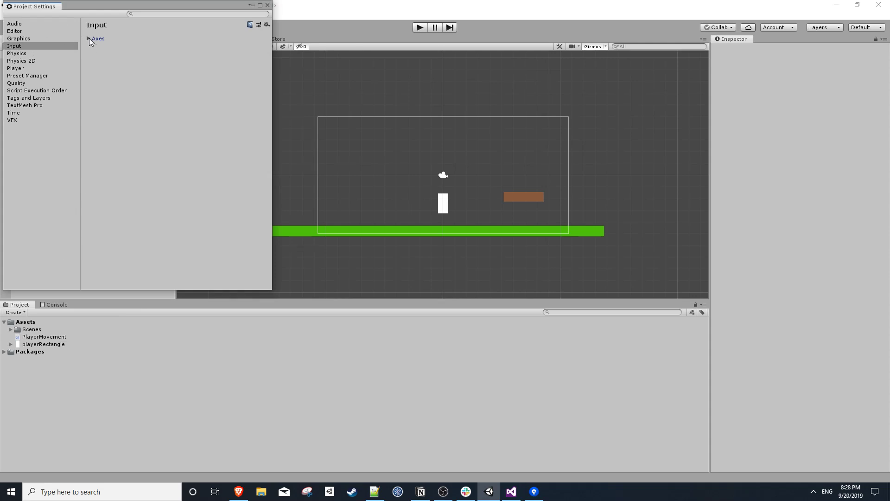
pyautogui.click(89, 39)
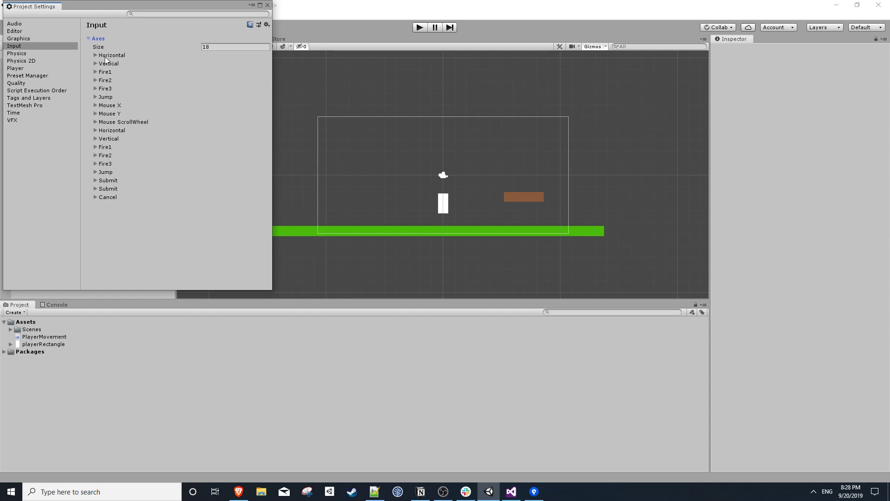
pyautogui.click(95, 56)
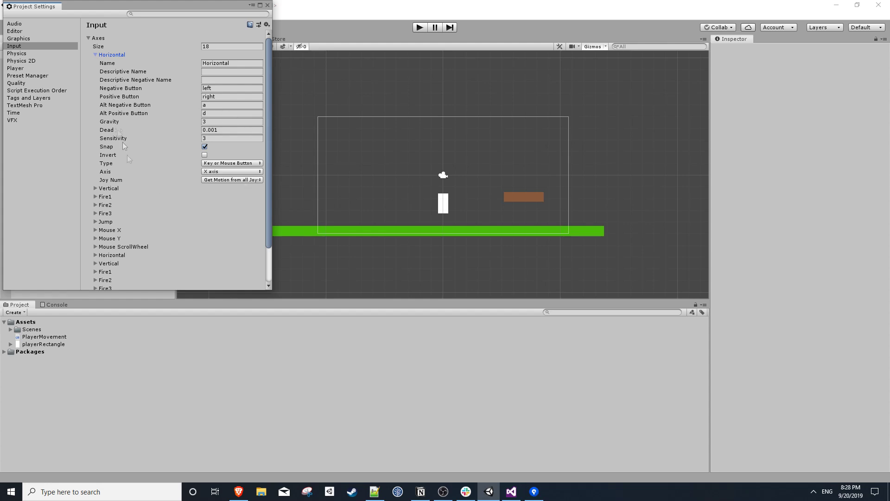
pyautogui.click(95, 55)
pyautogui.click(96, 96)
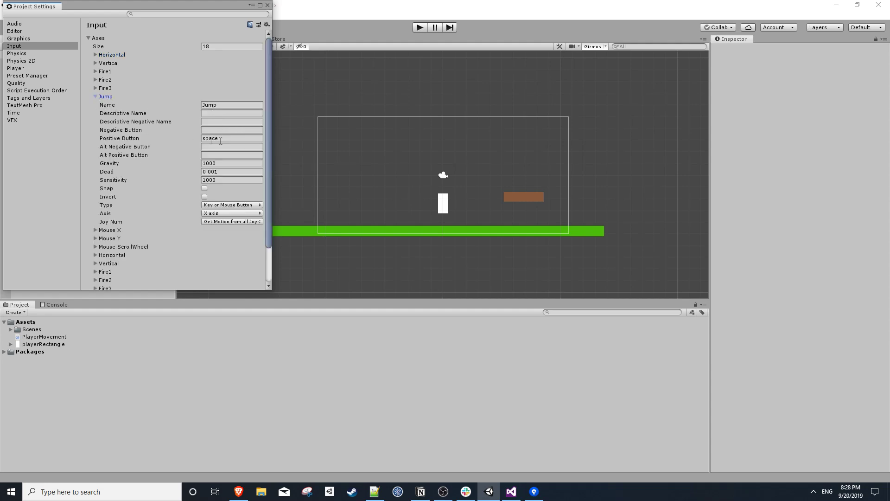
# Step: Increase the axes Size to 19 and name the new axis 'Horizontal'
pyautogui.click(213, 47)
pyautogui.write('19')
pyautogui.press('Return')
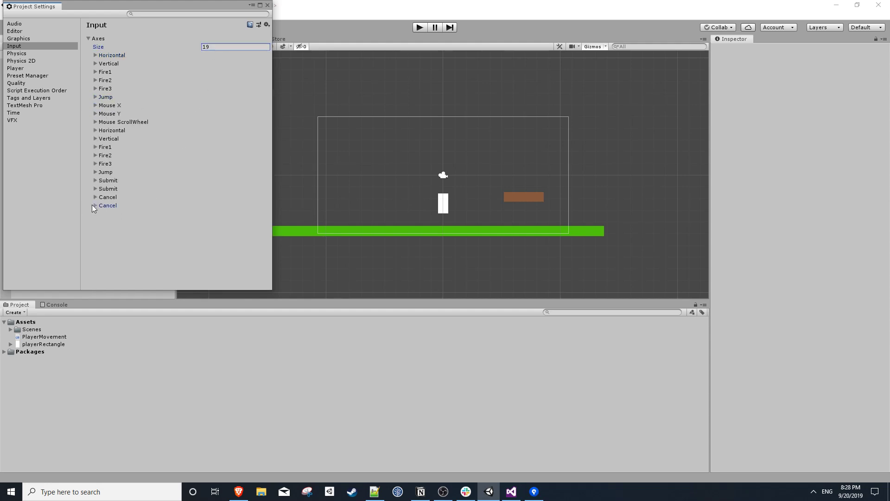
pyautogui.click(95, 205)
pyautogui.click(220, 214)
pyautogui.write('Horizontal')
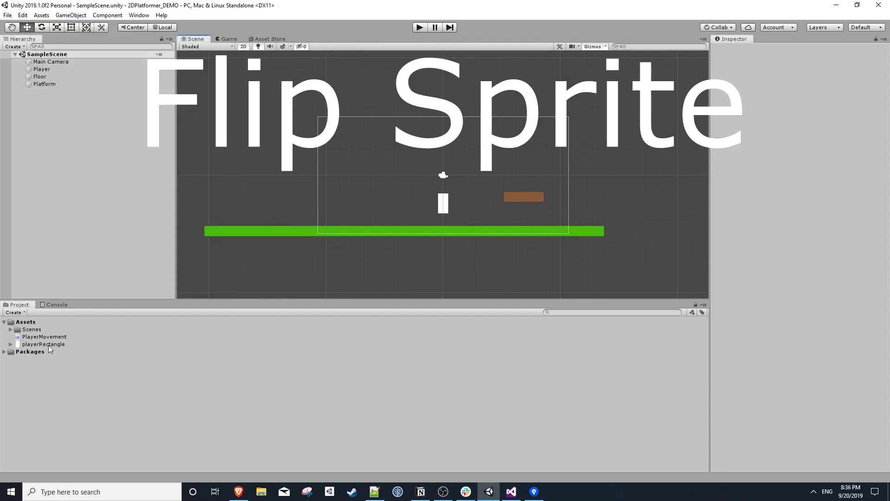
# Step: Drag the playerRectangle sprite into the scene and scale it to 0.3
pyautogui.moveTo(50, 349); pyautogui.dragTo(460, 204)
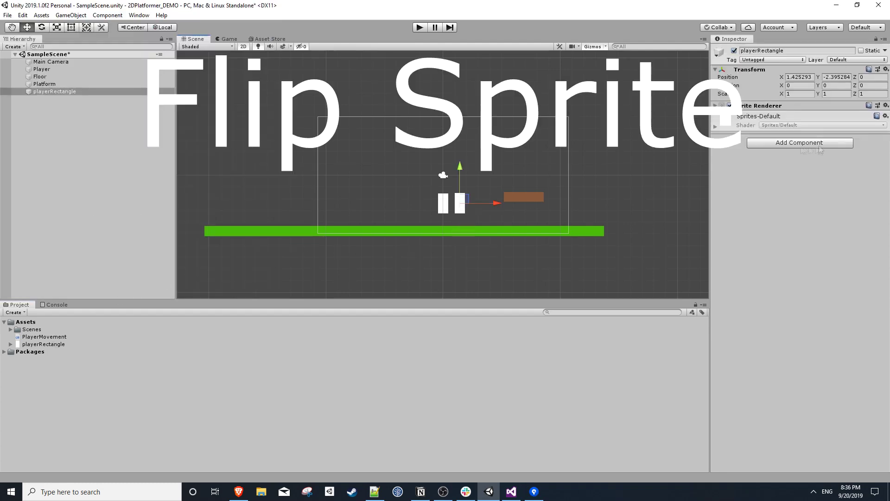
pyautogui.click(811, 94)
pyautogui.write('.1')
pyautogui.press('BackSpace')
pyautogui.press('BackSpace')
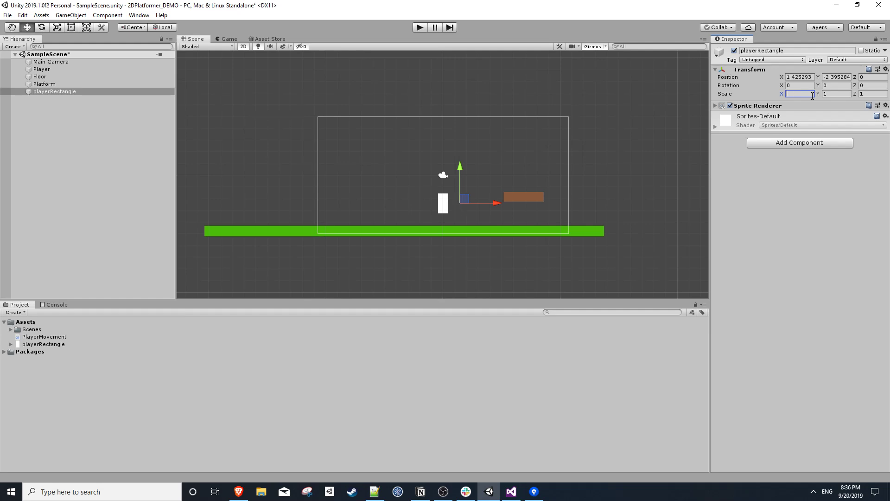
pyautogui.write('.3')
pyautogui.press('Tab')
pyautogui.write('.3')
# Step: Rename the sprite 'Weapon' and make it a child of Player
pyautogui.click(788, 50)
pyautogui.write('Weapon')
pyautogui.press('Return')
pyautogui.moveTo(44, 92); pyautogui.dragTo(53, 73)
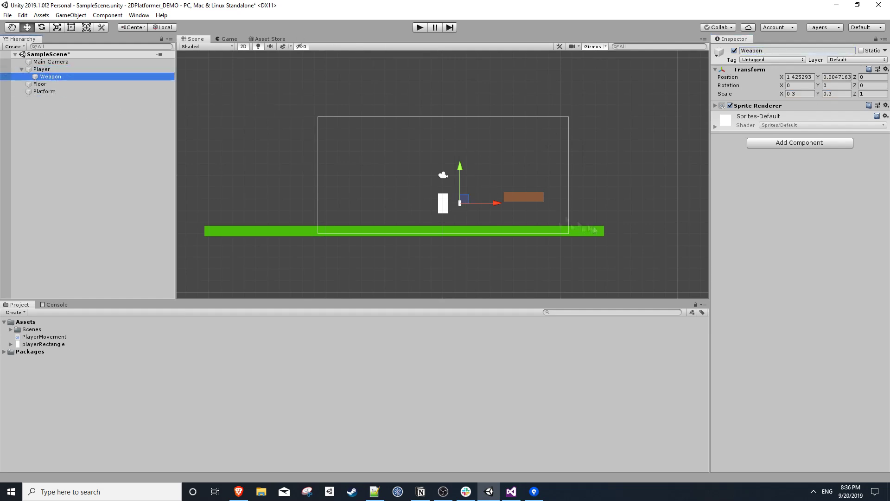
# Step: Colour the Weapon sprite black
pyautogui.rightClick(747, 71)
pyautogui.click(716, 106)
pyautogui.click(830, 121)
pyautogui.click(107, 8)
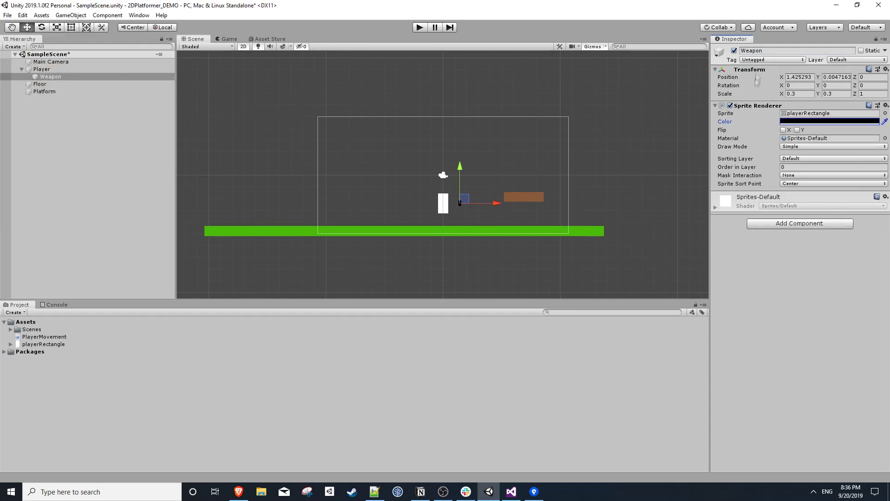
# Step: Reset the Weapon's Transform, move it to the Player's right edge, and start Play
pyautogui.rightClick(755, 70)
pyautogui.click(770, 76)
pyautogui.moveTo(466, 203)
pyautogui.mouseDown()
pyautogui.moveTo(497, 208)
pyautogui.moveTo(472, 209)
pyautogui.mouseUp()
pyautogui.scroll(3, 472, 209)
pyautogui.click(298, 95)
pyautogui.hotkey('ctrl', 'p')
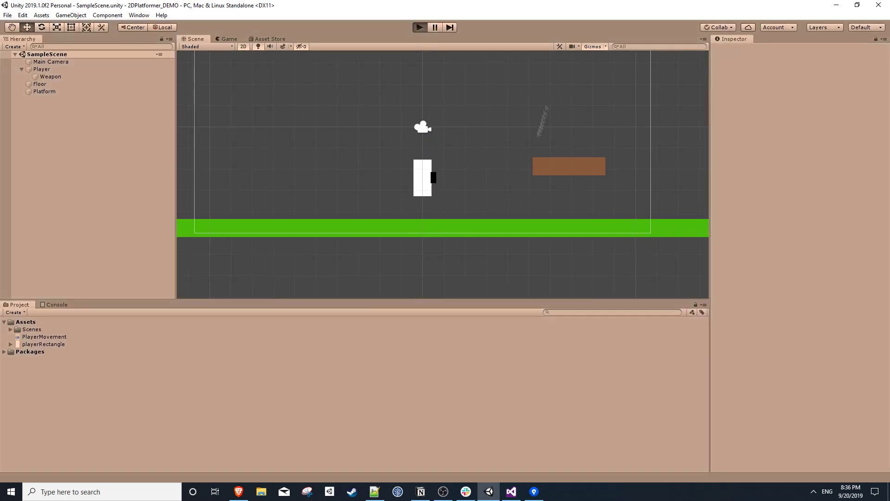
# Step: Add an '// Animate' comment in Update and save the script
pyautogui.press('a')
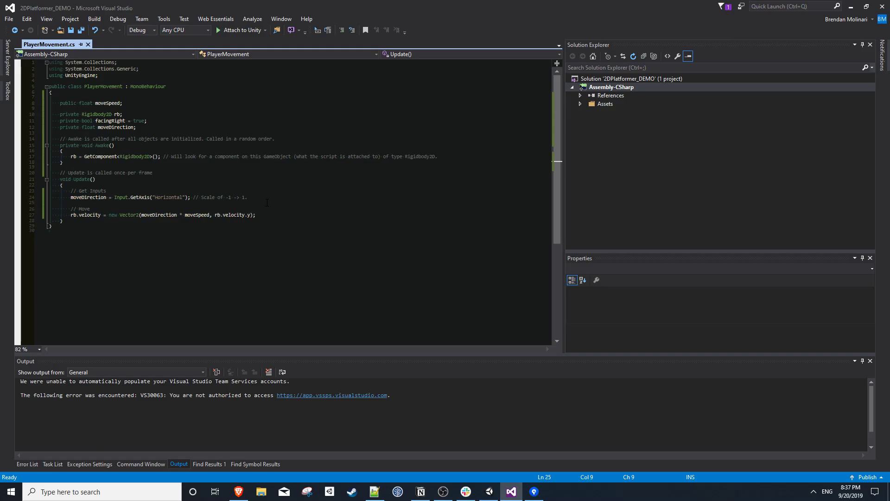
pyautogui.hotkey('alt', 'Tab')
pyautogui.write('// A')
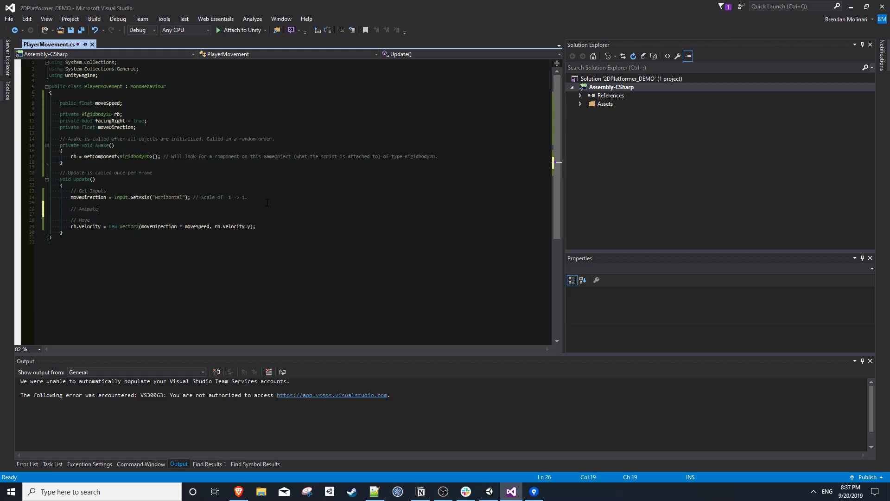
pyautogui.hotkey('ctrl', 's')
# Step: Create a private void FlipCharacter() method below Update()
pyautogui.click(261, 234)
pyautogui.press('Return')
pyautogui.press('Return')
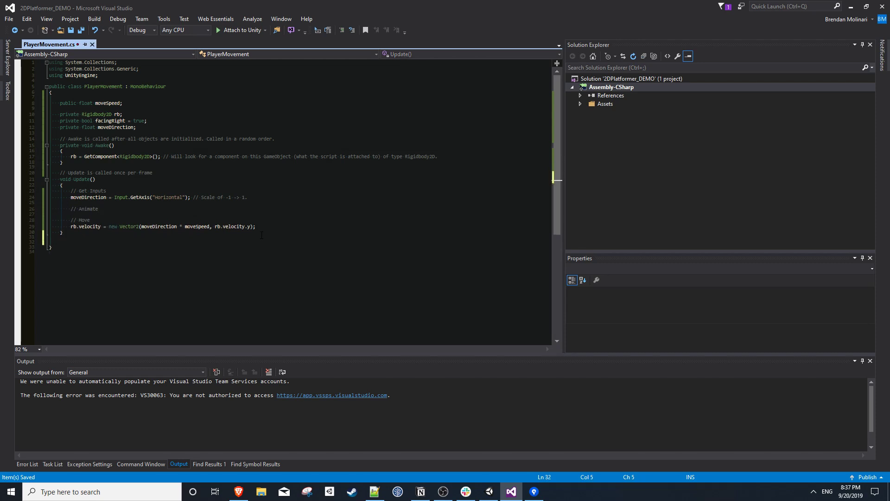
pyautogui.write('private void FlipCharacter()')
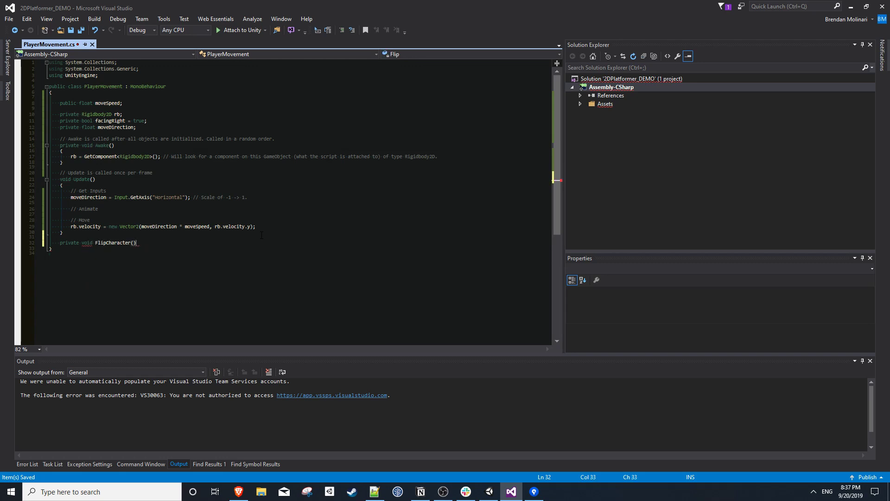
pyautogui.press('Return')
pyautogui.write('{')
pyautogui.press('Return')
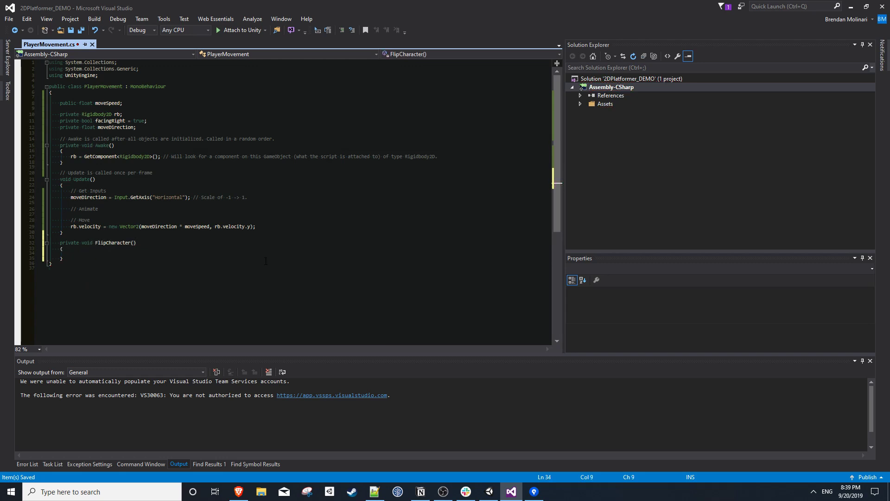
# Step: Make FlipCharacter invert facingRight and call transform.Rotate(0f, 180f, 0f), then save
pyautogui.write('facingRight = !facingRight; // Inverse bool')
pyautogui.press('Return')
pyautogui.write('transform.R')
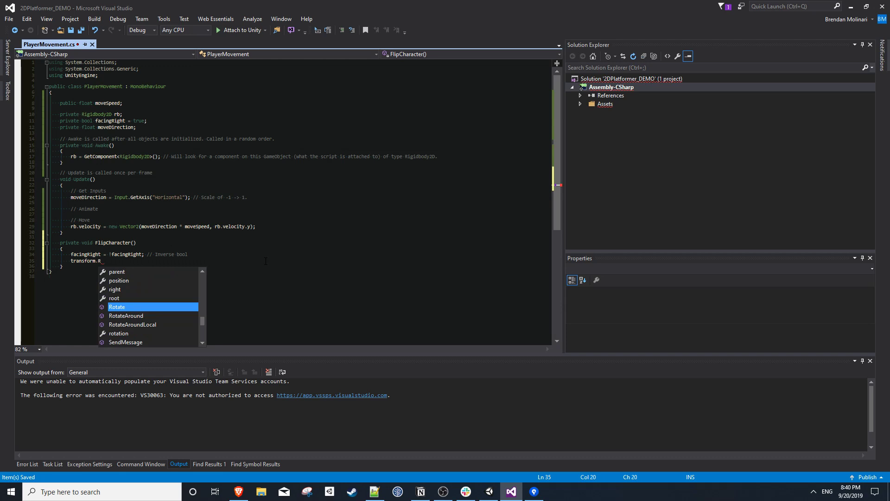
pyautogui.press('Tab')
pyautogui.write('(0f, 180')
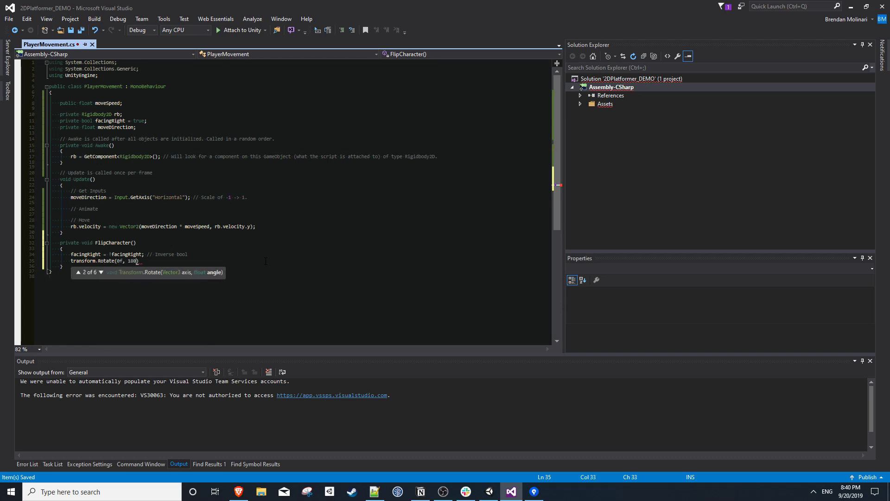
pyautogui.write('f, 0f)')
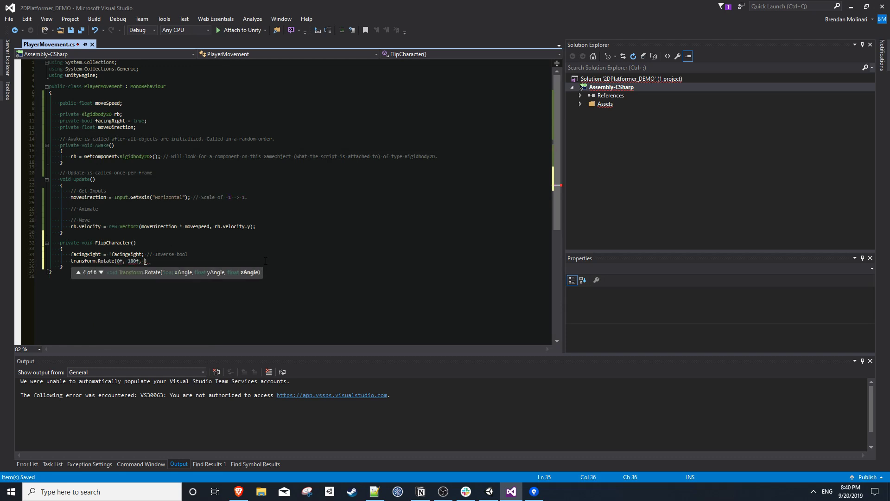
pyautogui.write(';')
pyautogui.hotkey('ctrl', 's')
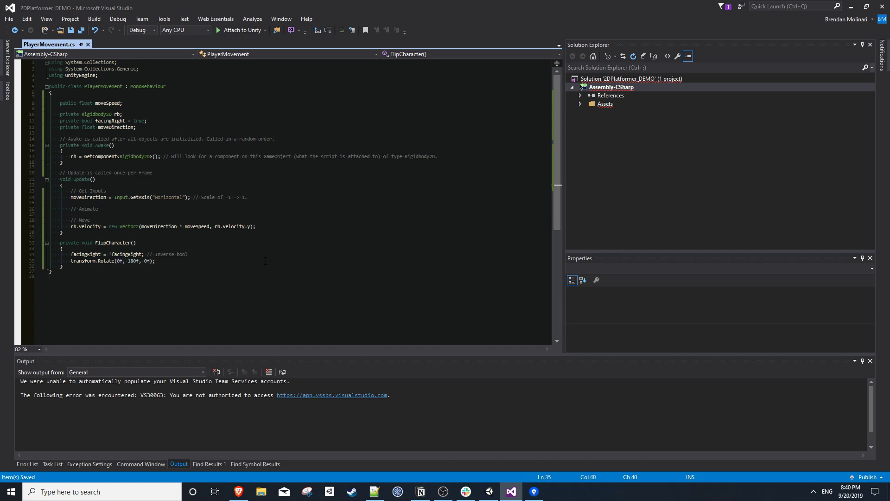
pyautogui.click(115, 217)
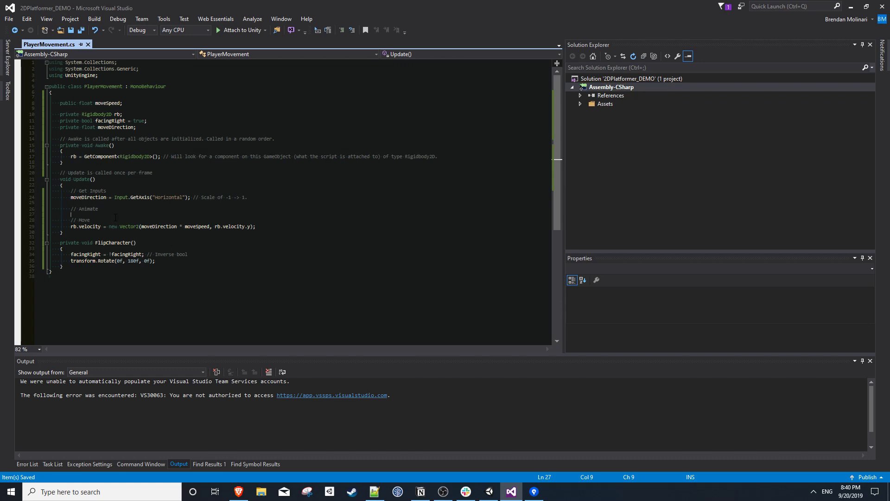
# Step: Under // Animate, call FlipCharacter() if moveDirection > 0 && !facingRight
pyautogui.press('Return')
pyautogui.press('Return')
pyautogui.press('Up')
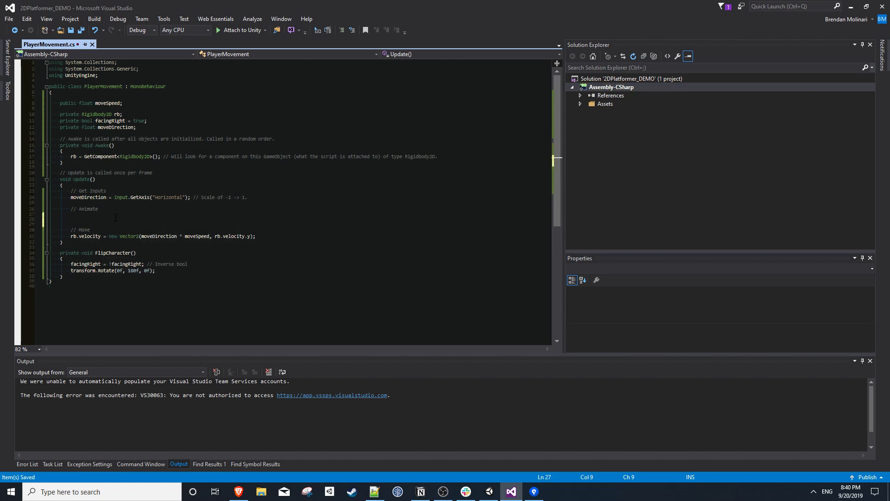
pyautogui.write('if (moveDirection > ')
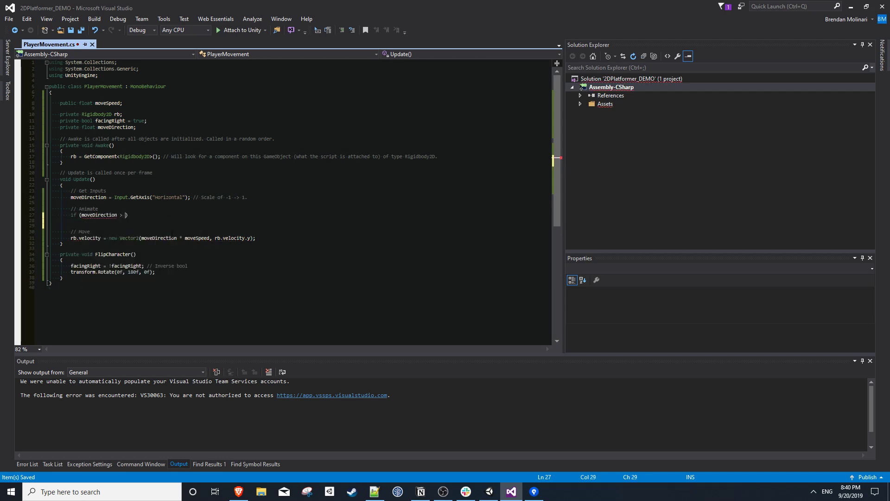
pyautogui.write('0 && !facingRight')
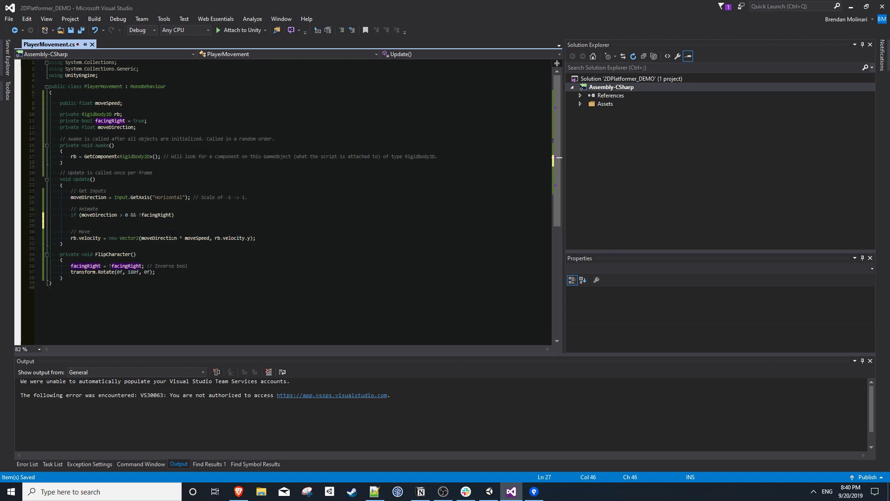
pyautogui.press('Return')
pyautogui.write('{')
# Step: Add else if (moveDirection < 0 && facingRight) calling FlipCharacter(), and save
pyautogui.press('Return')
pyautogui.write('FlipCharacter();')
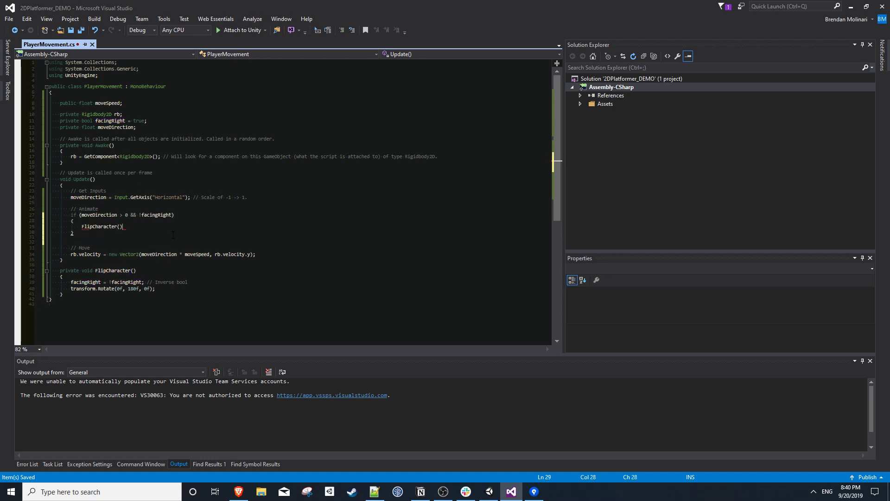
pyautogui.press('Down')
pyautogui.press('Return')
pyautogui.write('else if (moveDirection')
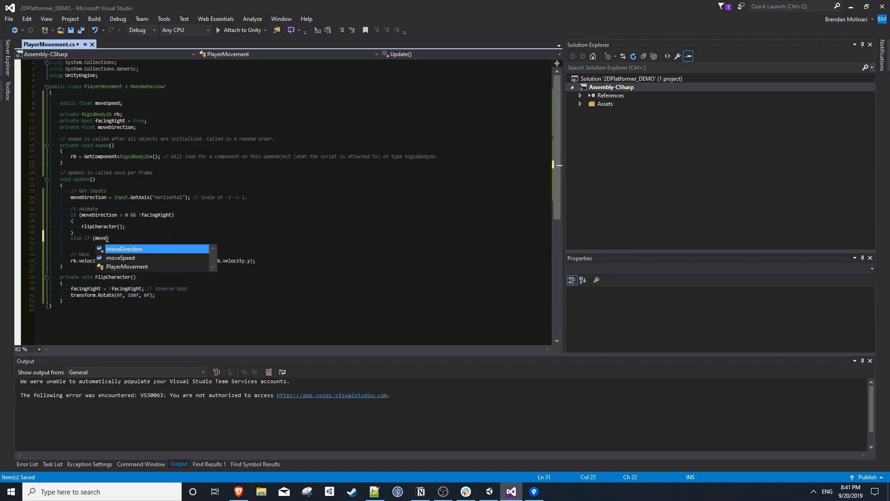
pyautogui.write(' < 0 ')
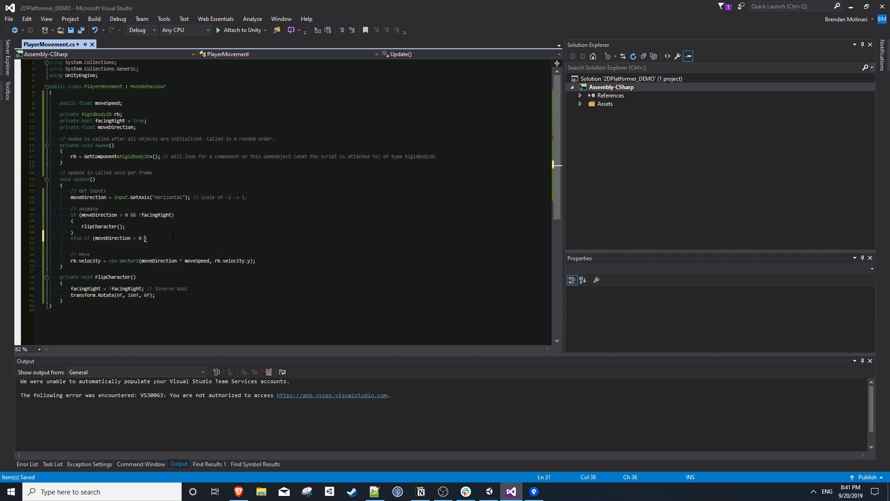
pyautogui.write('&& facingRight)')
pyautogui.press('Return')
pyautogui.write('{')
pyautogui.press('Return')
pyautogui.write('FlipCharacter()')
pyautogui.write(';')
pyautogui.hotkey('ctrl', 's')
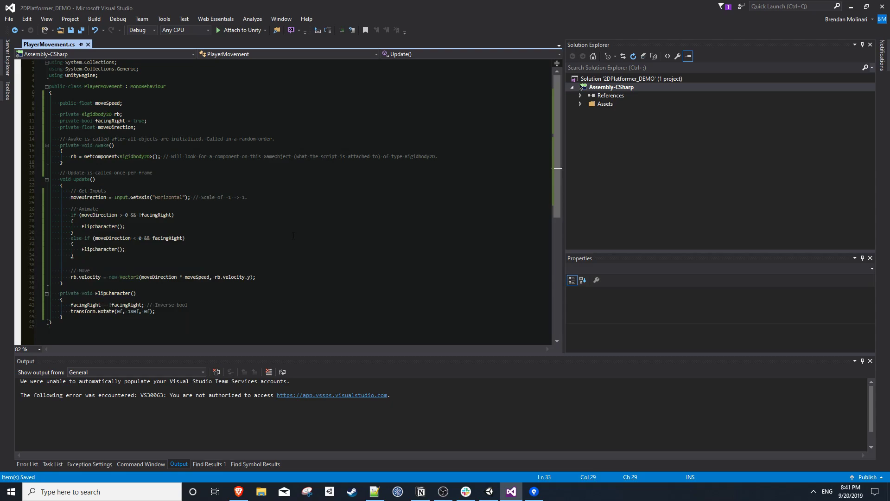
# Step: Play the game and move right, left, then right to confirm the Player flips
pyautogui.click(489, 492)
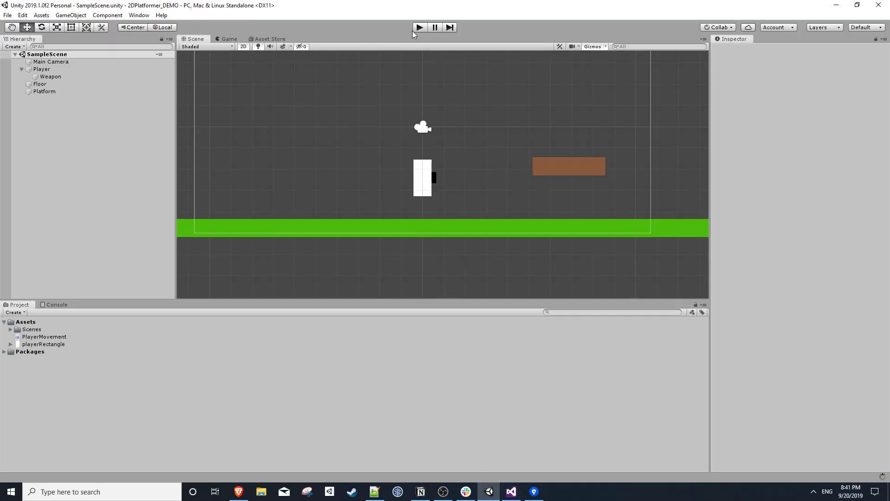
pyautogui.click(419, 28)
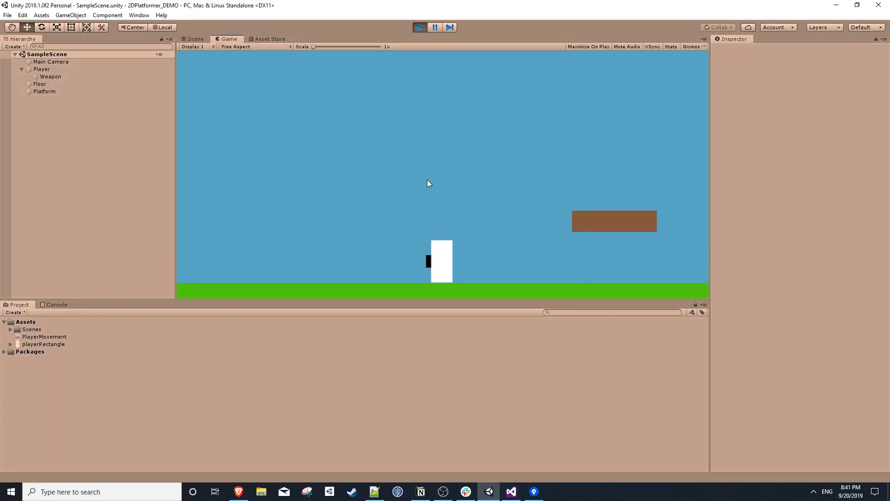
pyautogui.press('Right')
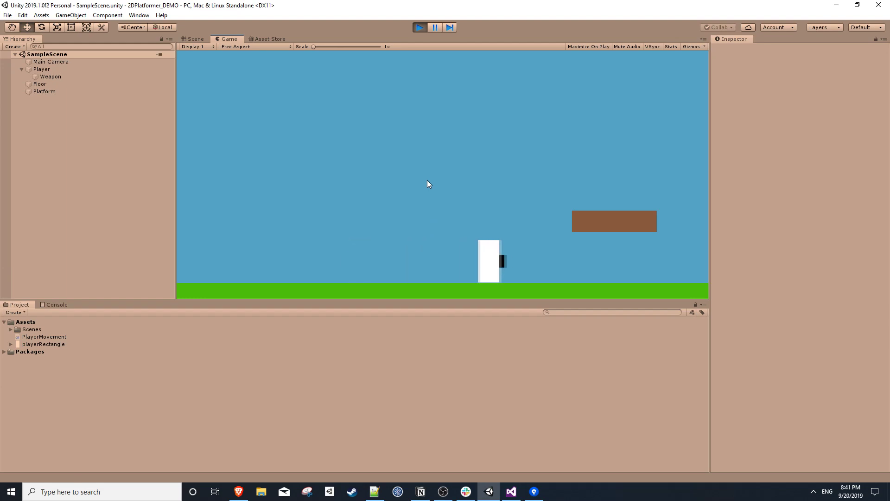
pyautogui.press('Left')
pyautogui.press('Right')
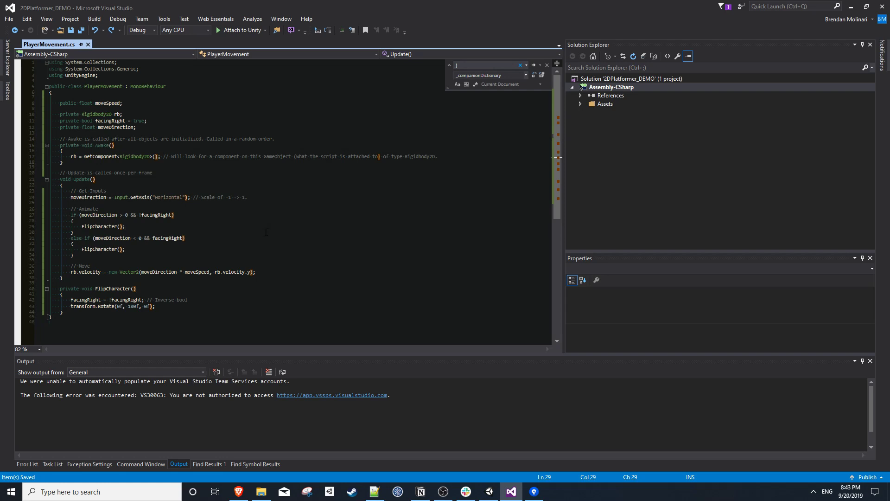
# Step: Extract the moveDirection input line from Update() into a new ProcessInputs() method
pyautogui.moveTo(265, 195); pyautogui.dragTo(70, 197)
pyautogui.click(71, 197)
pyautogui.hotkey('shift', 'End')
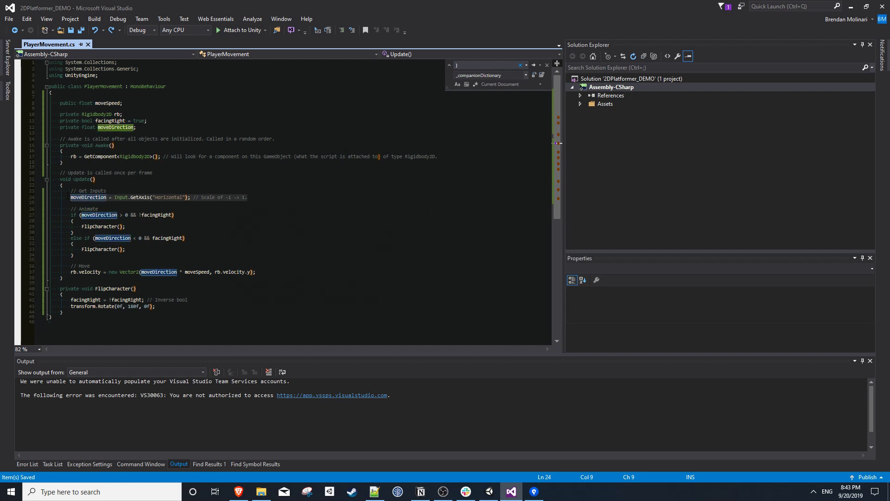
pyautogui.hotkey('ctrl', '.')
pyautogui.press('Return')
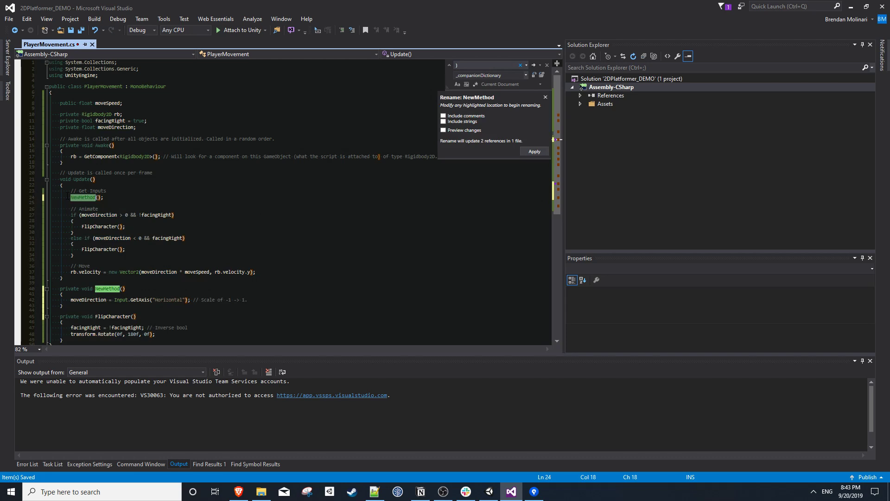
pyautogui.write('ProcessInputs')
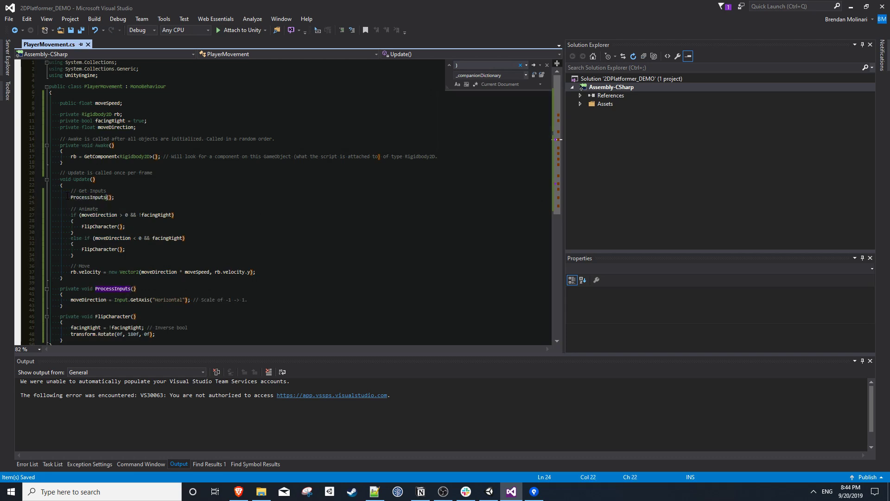
# Step: Extract the flip if/else block into a new method named Animate()
pyautogui.moveTo(77, 255); pyautogui.dragTo(71, 214)
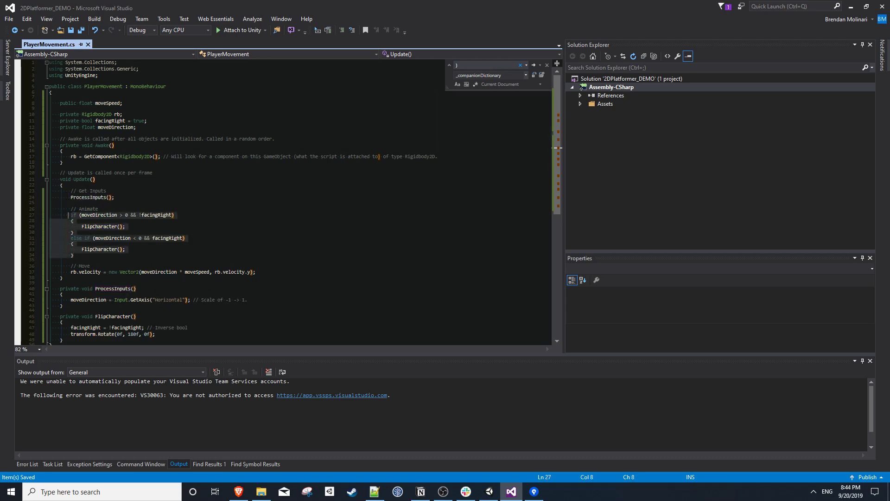
pyautogui.hotkey('ctrl', 'r')
pyautogui.hotkey('ctrl', 'm')
pyautogui.write('Animate')
pyautogui.press('Return')
# Step: Extract the rb.velocity movement line into a new method named Move()
pyautogui.moveTo(70, 220); pyautogui.dragTo(256, 220)
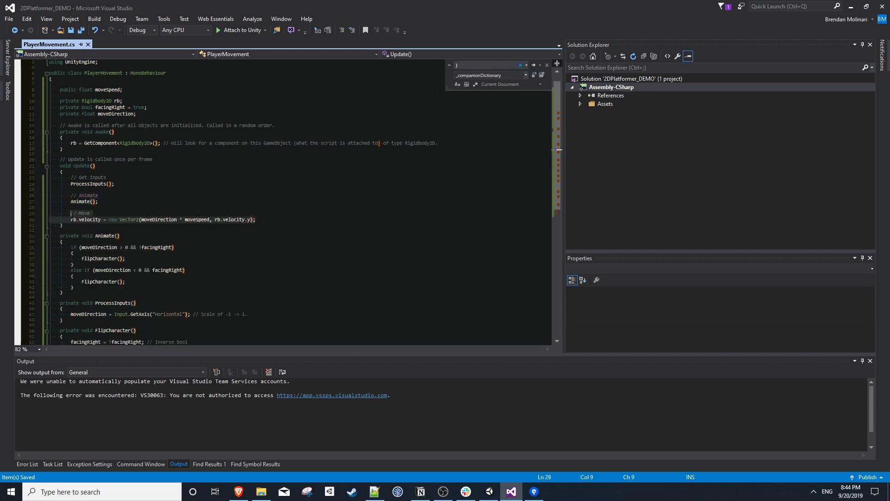
pyautogui.hotkey('ctrl', '.')
pyautogui.press('Return')
pyautogui.write('Move(')
pyautogui.press('Return')
# Step: Collapse the Move, Animate, ProcessInputs and FlipCharacter method bodies
pyautogui.click(47, 236)
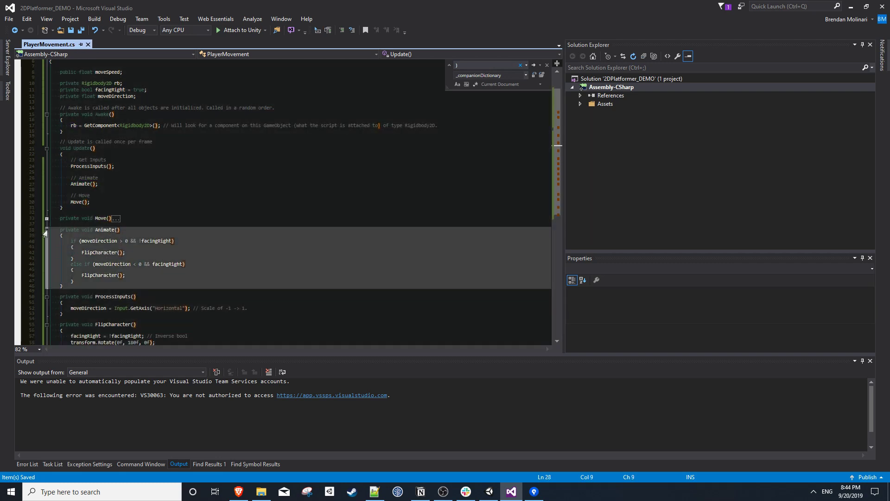
pyautogui.click(47, 248)
pyautogui.click(47, 259)
pyautogui.click(47, 271)
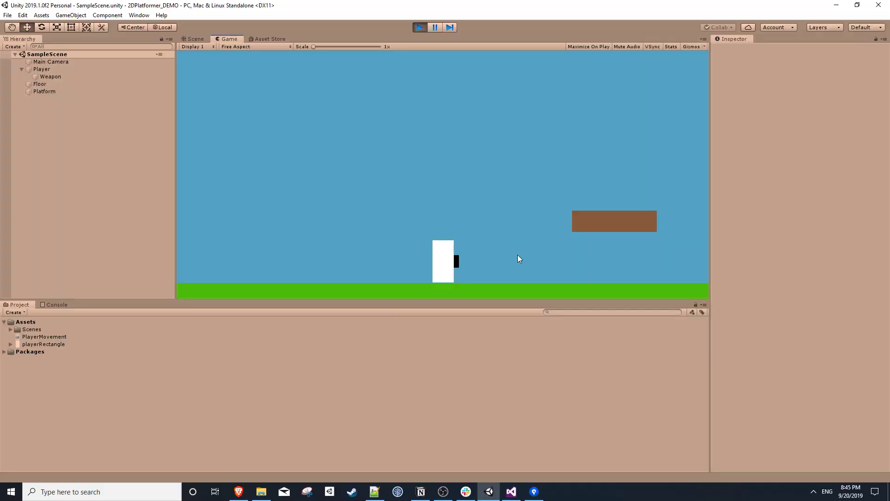
# Step: Play-test running left and right and jumping onto and off the upper brown box
pyautogui.press('Right')
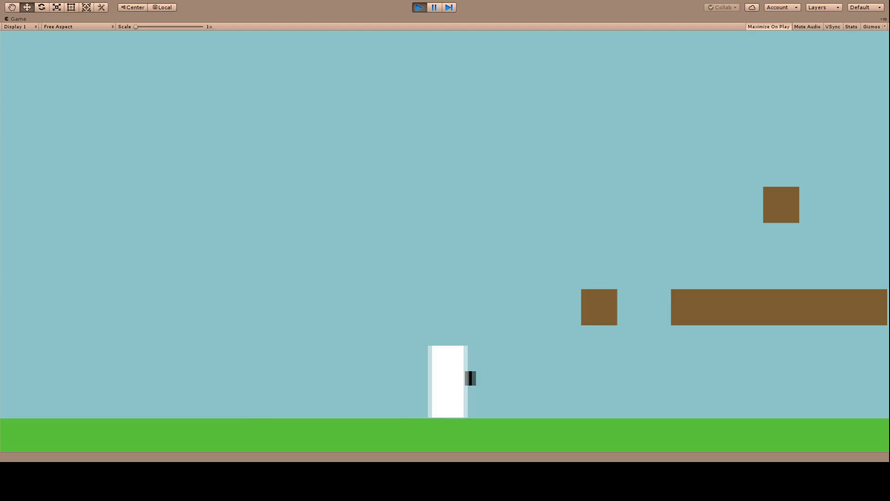
pyautogui.press('Left')
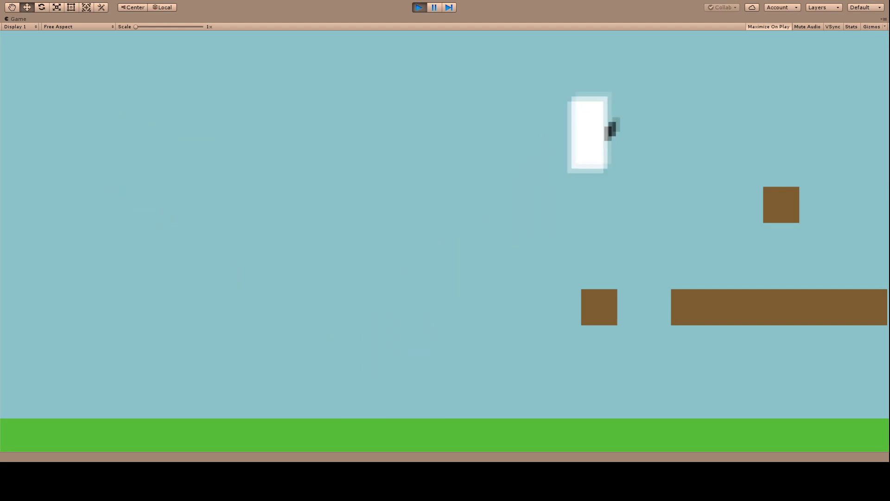
pyautogui.press('Left')
pyautogui.press('Right')
pyautogui.press('Left')
pyautogui.press('space')
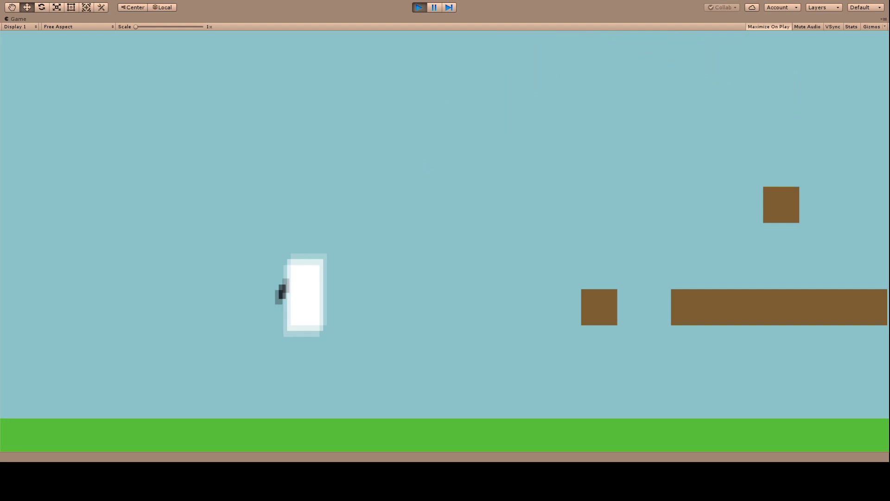
pyautogui.press('Right')
pyautogui.press('space')
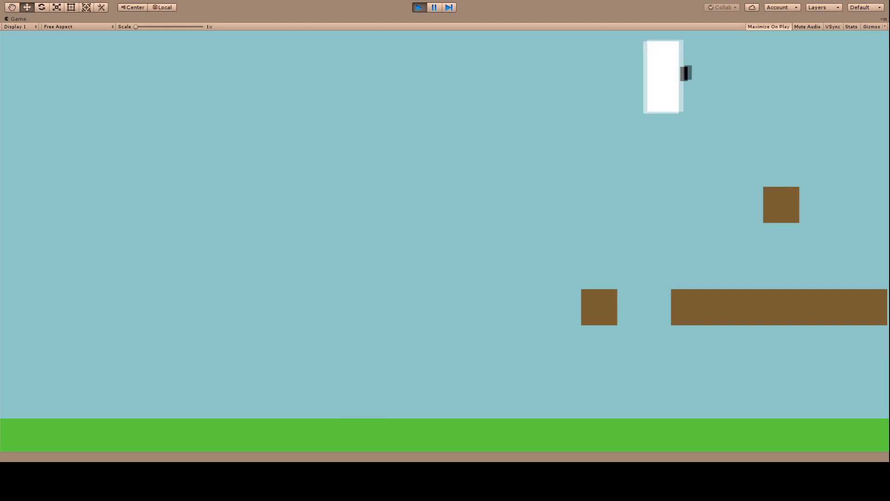
pyautogui.press('space')
pyautogui.press('Left')
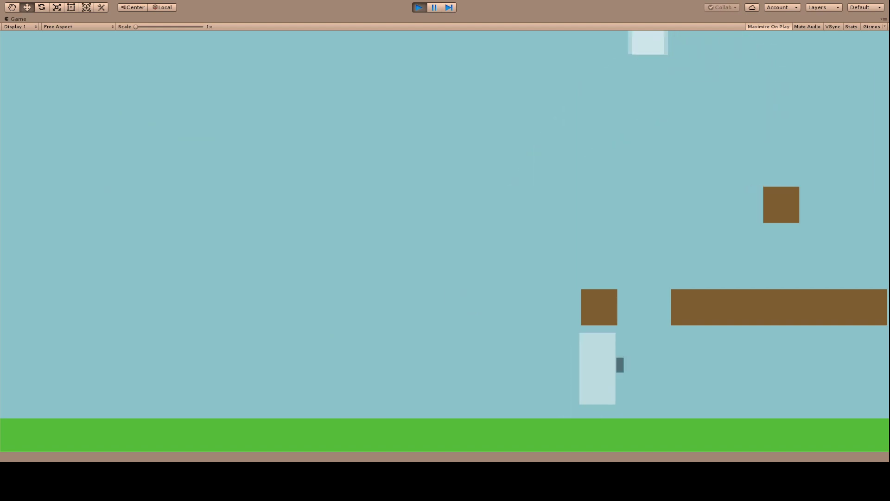
# Step: Keep testing direction flips and rising under the platform and along the upper block
pyautogui.press('Right')
pyautogui.press('Left')
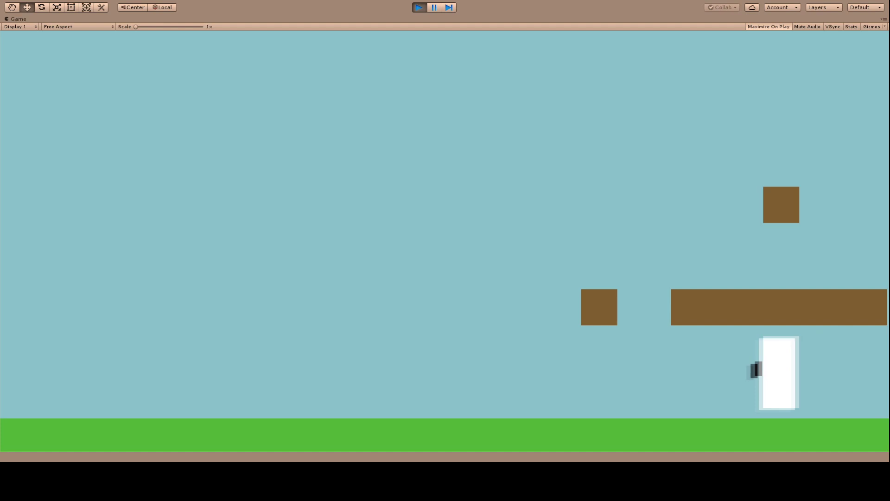
pyautogui.press('Right')
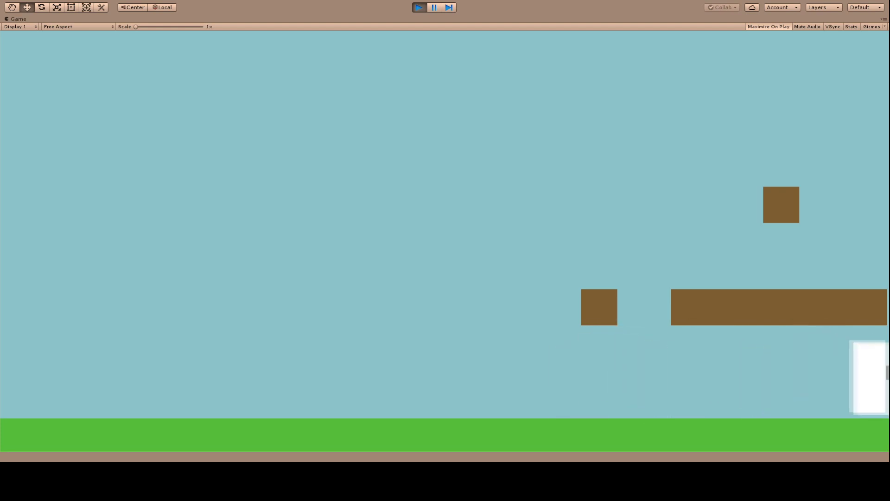
pyautogui.press('Left')
pyautogui.press('space')
pyautogui.press('Right')
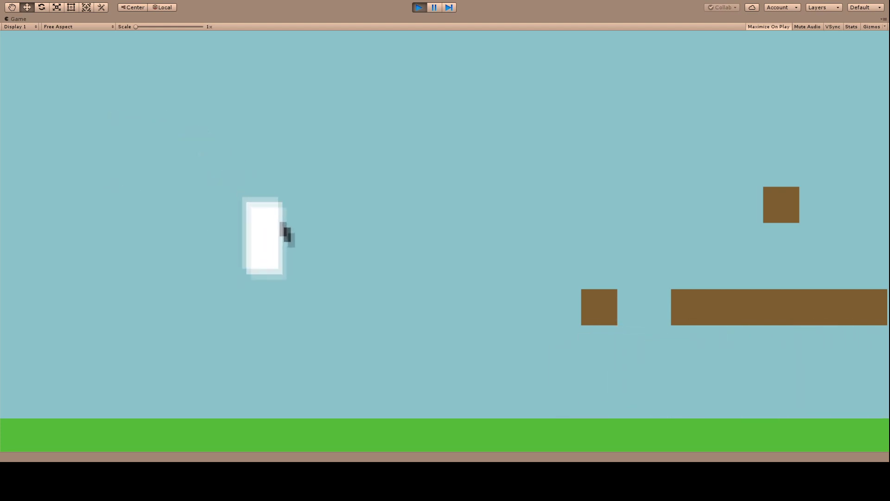
pyautogui.press('space')
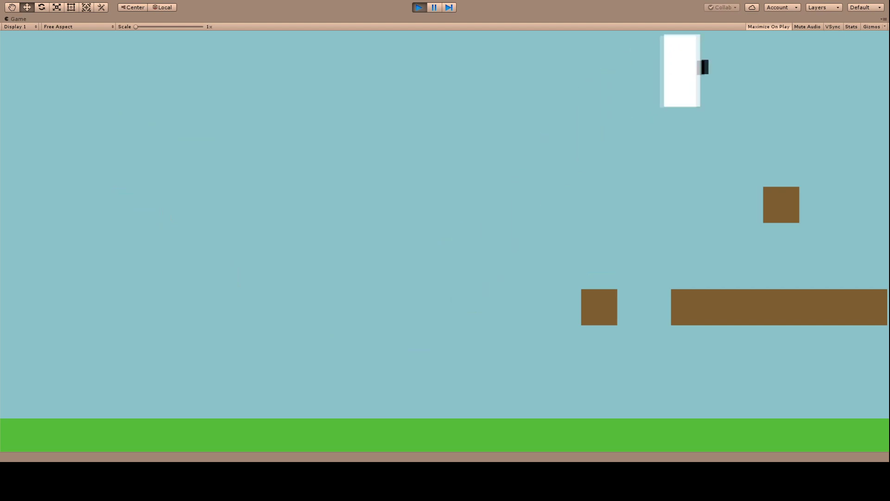
pyautogui.press('Left')
pyautogui.press('space')
pyautogui.press('Left')
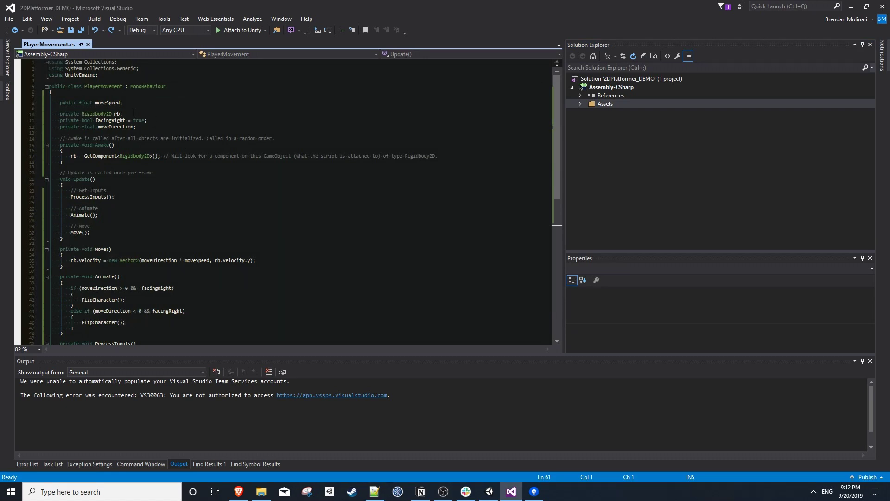
# Step: Add a public float jumpForce field and a private bool isJumping = false, then save
pyautogui.click(125, 103)
pyautogui.press('Return')
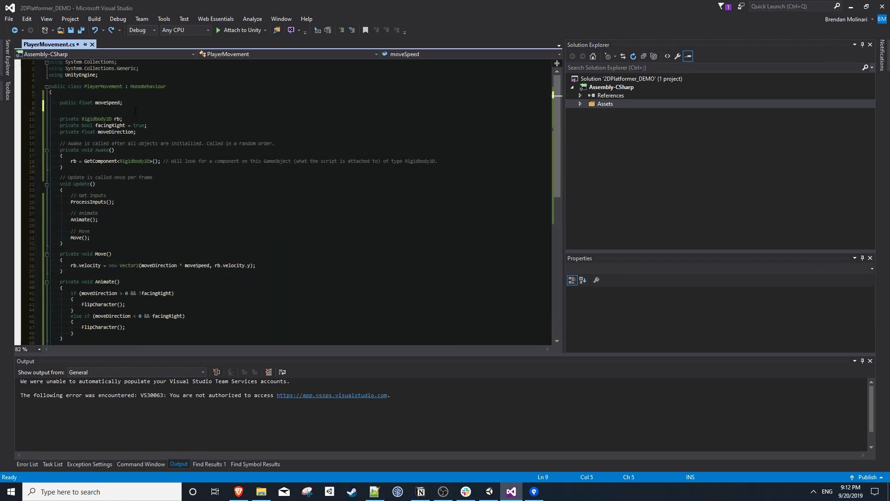
pyautogui.write('public float jumpForce;')
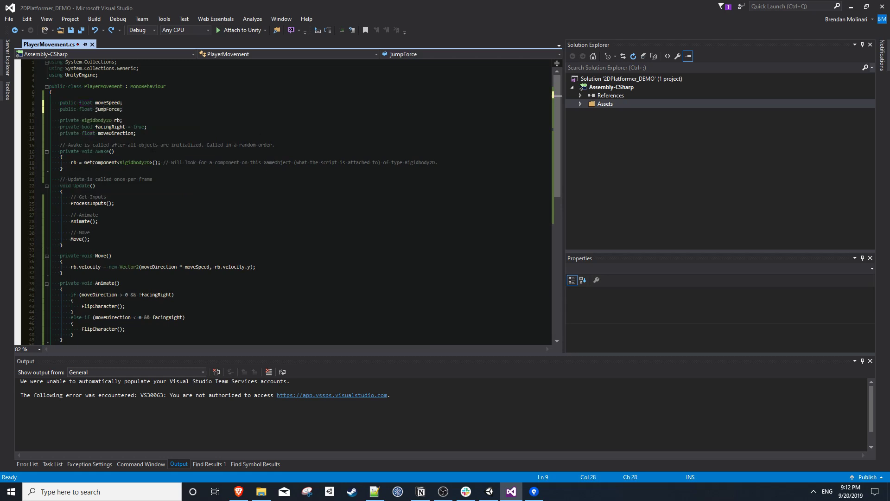
pyautogui.click(162, 134)
pyautogui.press('Return')
pyautogui.write('private bo')
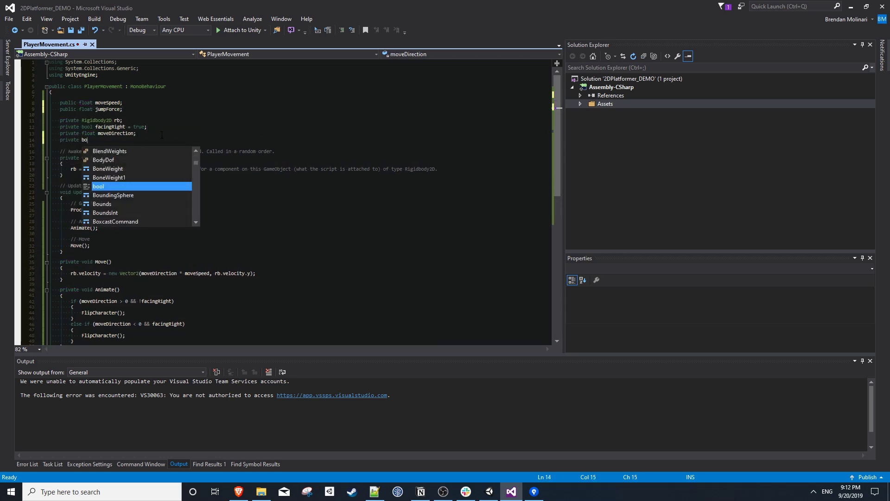
pyautogui.write('ol isJumping = ')
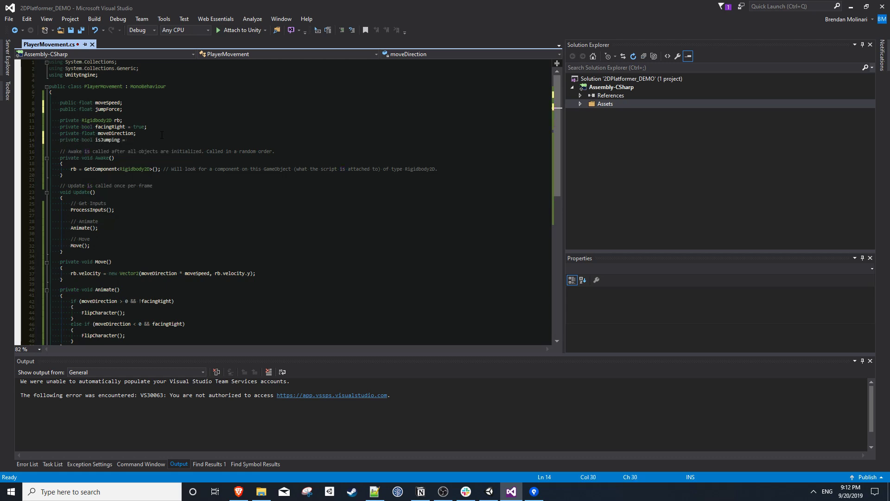
pyautogui.write('false;')
pyautogui.hotkey('ctrl', 's')
# Step: In ProcessInputs, set isJumping = true when Input.GetButtonDown("Jump") fires, and save
pyautogui.scroll(-3, 185, 228)
pyautogui.keyDown('ctrl'); pyautogui.click(99, 152); pyautogui.keyUp('ctrl')
pyautogui.scroll(-3, 265, 255)
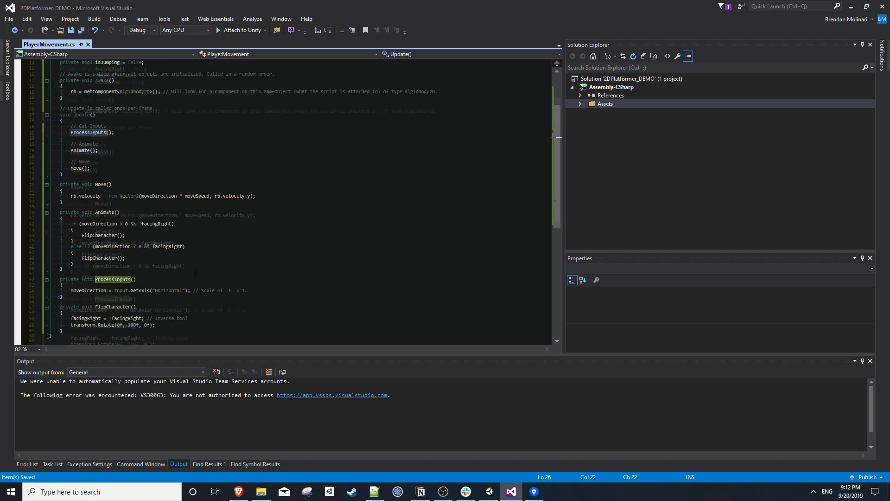
pyautogui.click(265, 254)
pyautogui.press('Return')
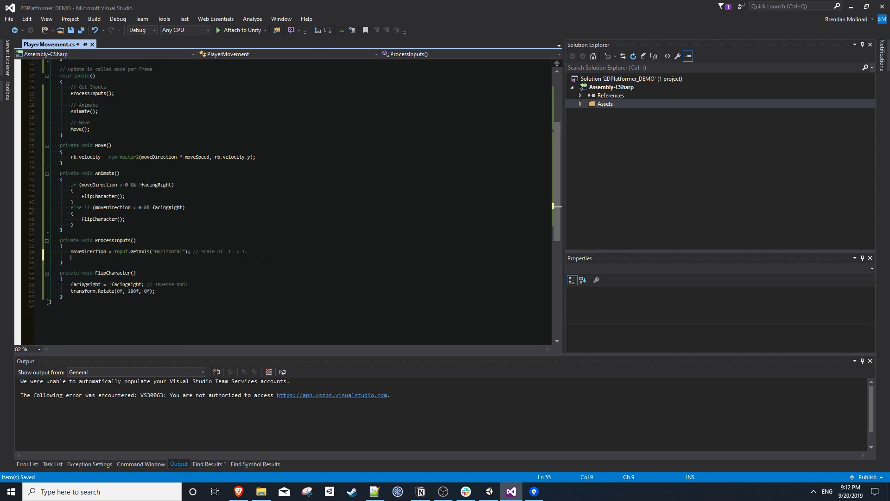
pyautogui.write('if(Input.GetBut')
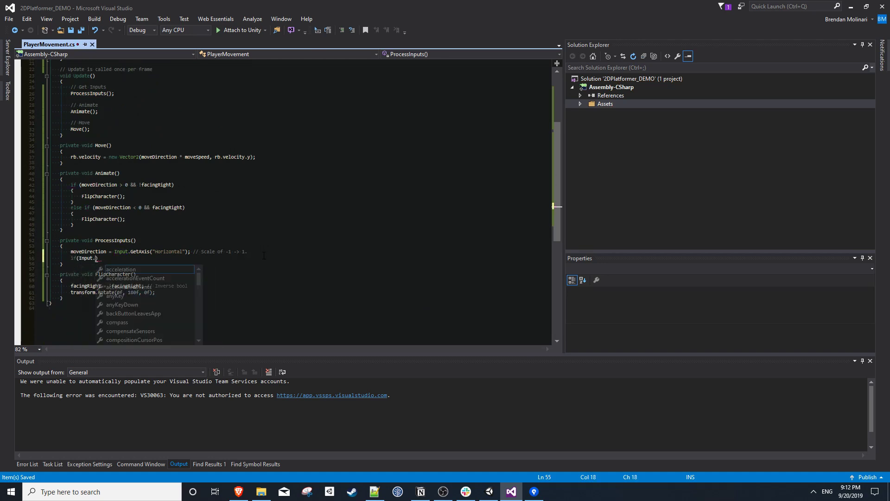
pyautogui.write('tonDown("Ju')
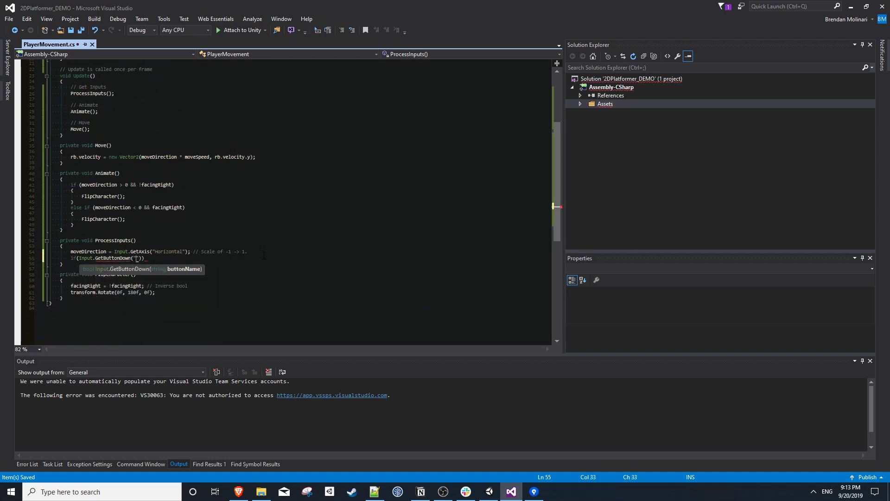
pyautogui.write('mp')
pyautogui.press('End')
pyautogui.press('Return')
pyautogui.write('{')
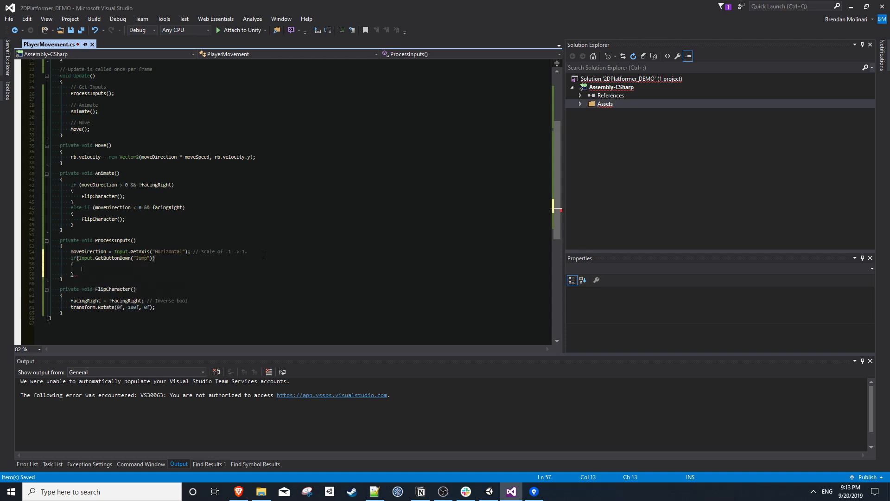
pyautogui.press('Return')
pyautogui.write('isJumping = true;')
pyautogui.hotkey('ctrl', 's')
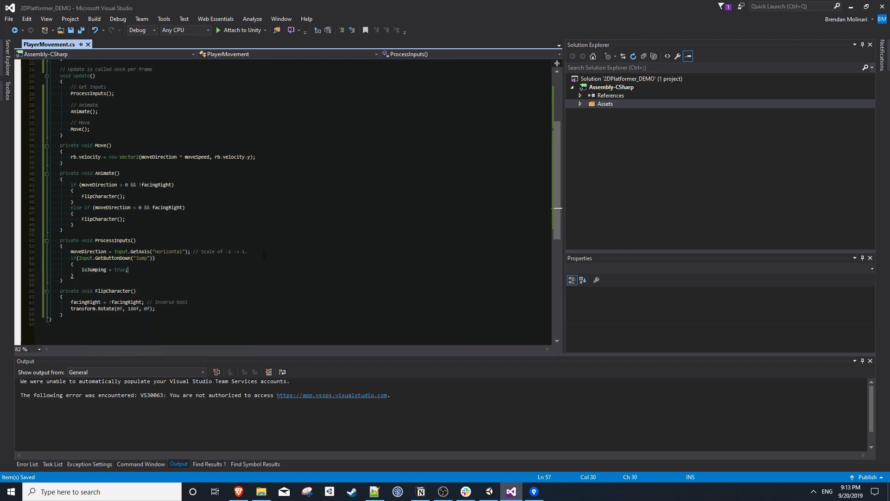
# Step: In Move(), add rb.AddForce(new Vector2(0f, jumpForce)) under if(isJumping), then reset isJumping to false
pyautogui.click(261, 157)
pyautogui.press('Return')
pyautogui.write('if(i')
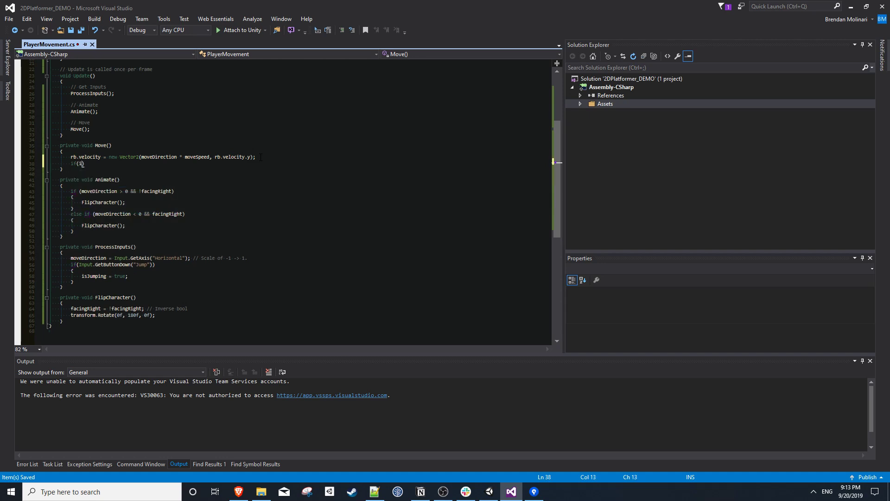
pyautogui.write('sJumping')
pyautogui.press('Return')
pyautogui.write('{')
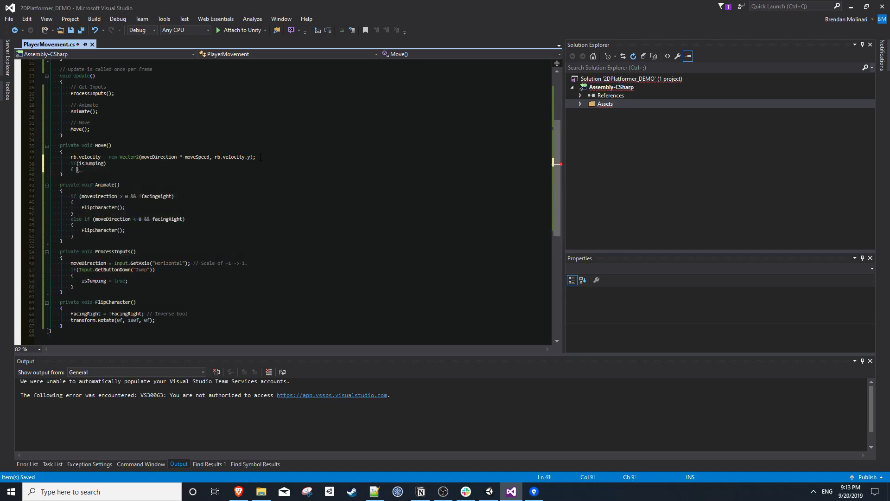
pyautogui.press('Return')
pyautogui.write('rb.ad')
pyautogui.write('(new ve')
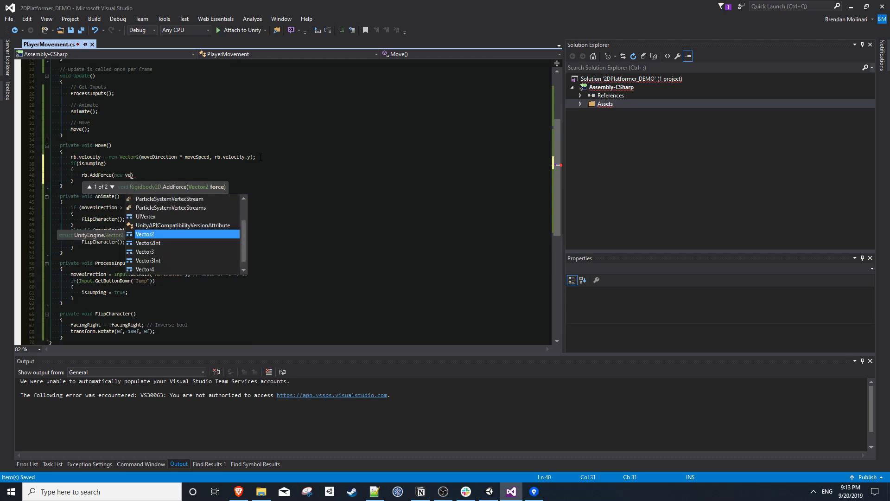
pyautogui.write('ctor2(0f, jumpForce))')
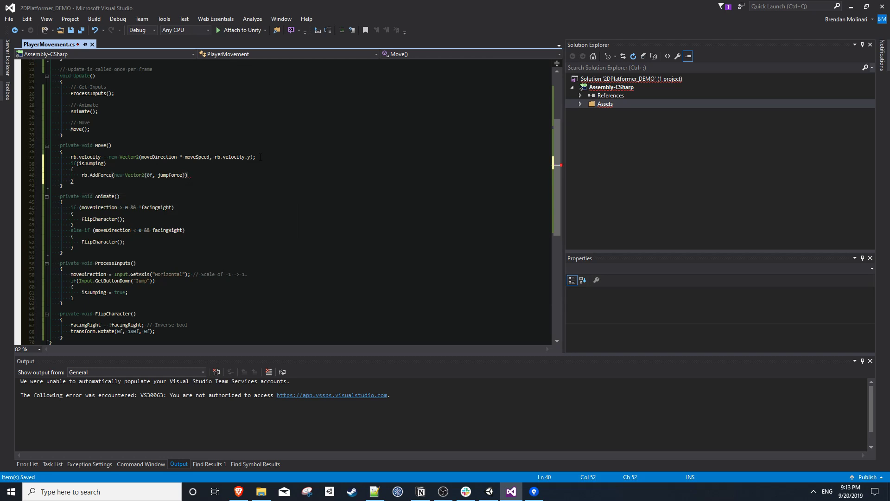
pyautogui.write(';')
pyautogui.press('Down')
pyautogui.press('Return')
pyautogui.write('isJumping = fals')
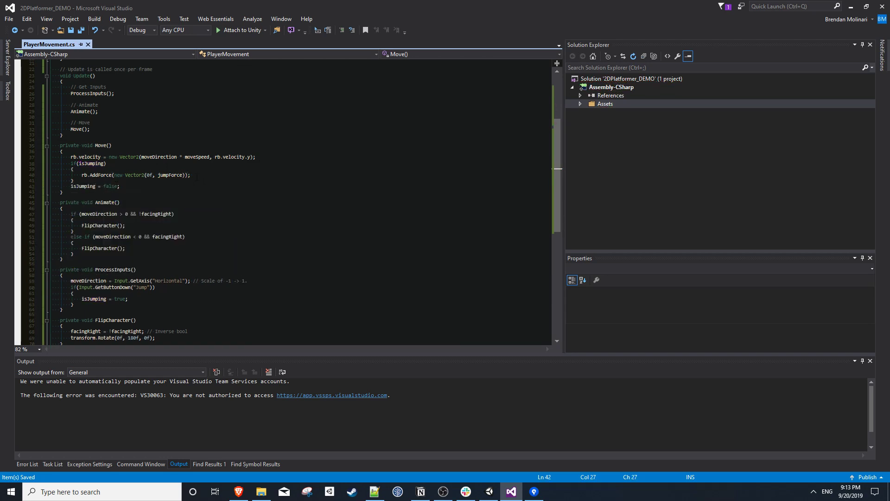
# Step: Review the new isJumping block and add blank lines below Update() for another method
pyautogui.scroll(3, 283, 201)
pyautogui.click(188, 215)
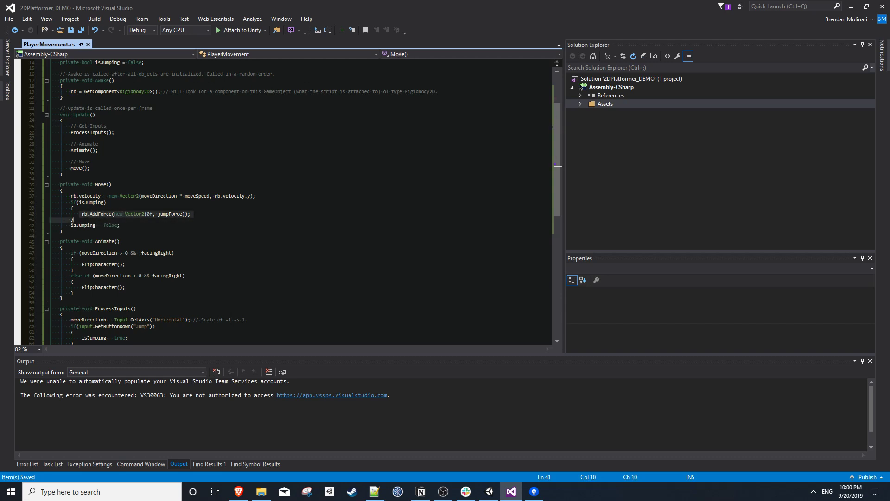
pyautogui.click(195, 220)
pyautogui.scroll(2, 171, 200)
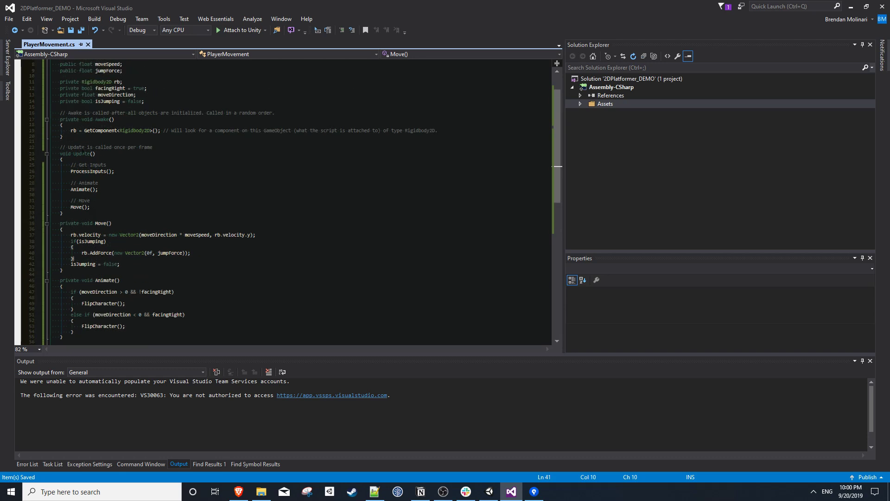
pyautogui.click(70, 207)
pyautogui.press('Return')
pyautogui.press('Return')
# Step: Create a private void FixedUpdate() method and move the Move() call into it from Update
pyautogui.write('private void FixedUpdate')
pyautogui.press('Tab')
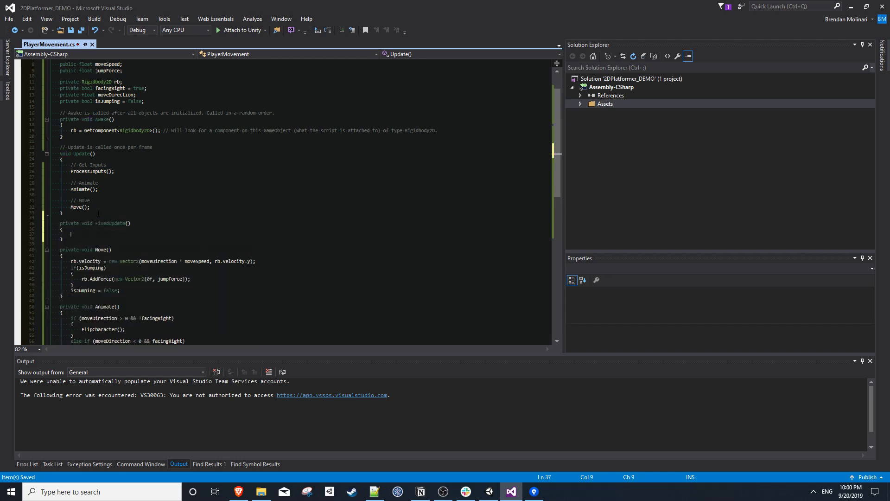
pyautogui.click(68, 200)
pyautogui.hotkey('shift', 'Down')
pyautogui.hotkey('shift', 'End')
pyautogui.hotkey('ctrl', 'x')
pyautogui.click(98, 232)
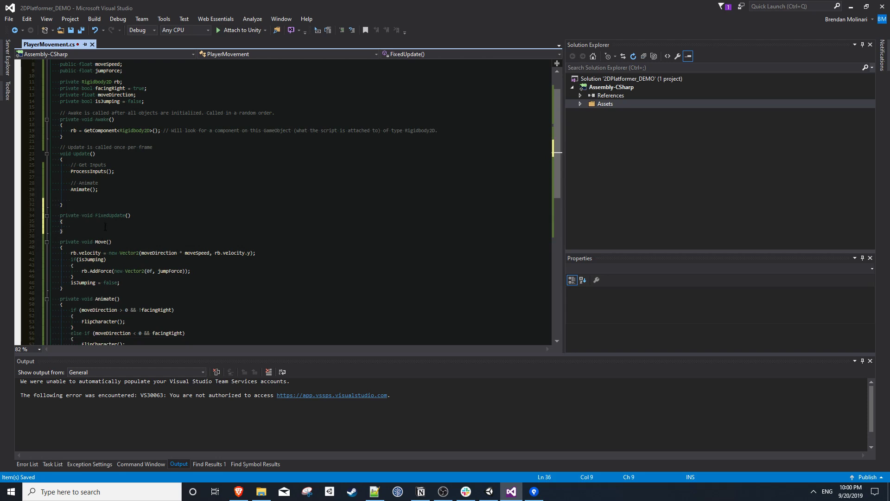
pyautogui.hotkey('ctrl', 'v')
# Step: Remove leftover blank lines in Update and comment that FixedUpdate is better for physics
pyautogui.click(107, 195)
pyautogui.hotkey('shift', 'Delete')
pyautogui.hotkey('shift', 'Delete')
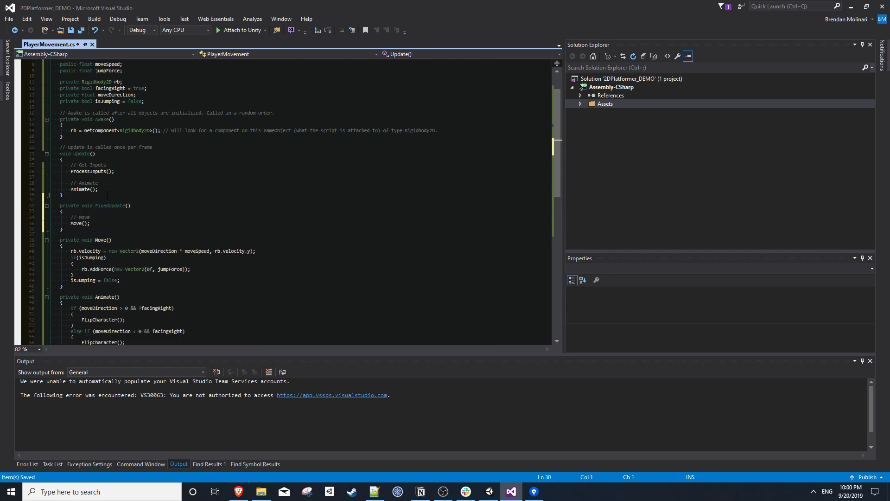
pyautogui.click(107, 201)
pyautogui.press('Return')
pyautogui.write('// ')
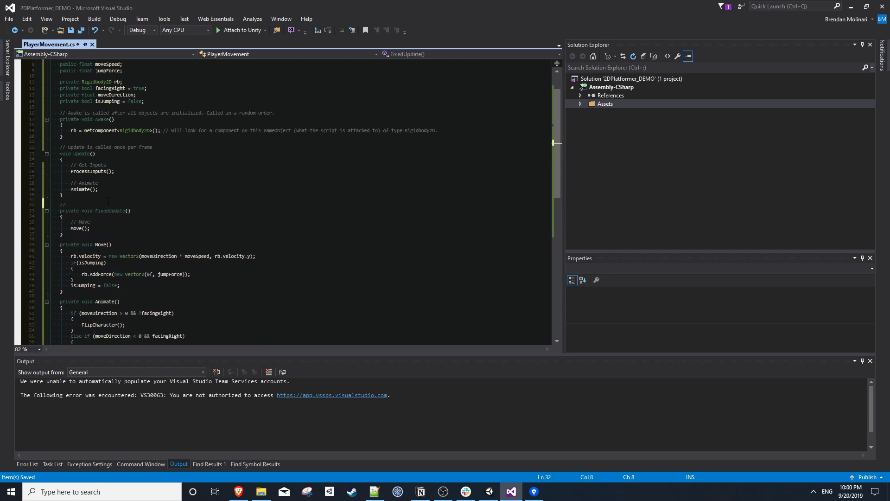
pyautogui.write('B')
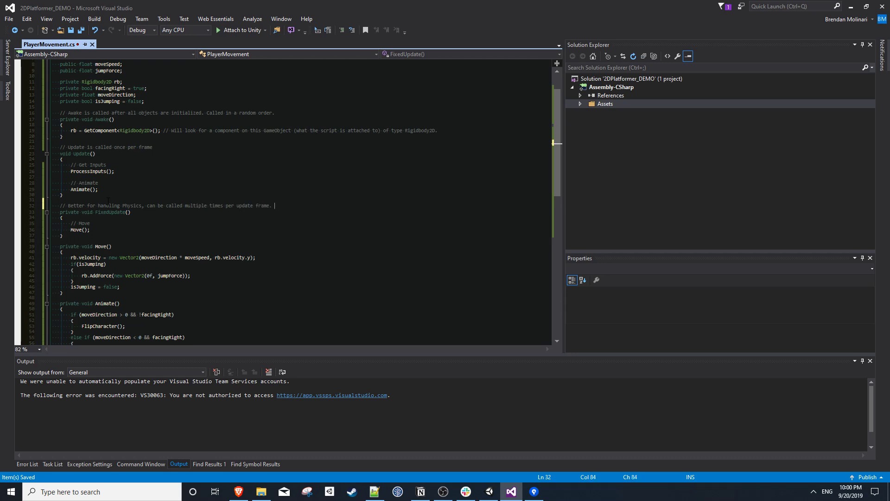
pyautogui.click(378, 253)
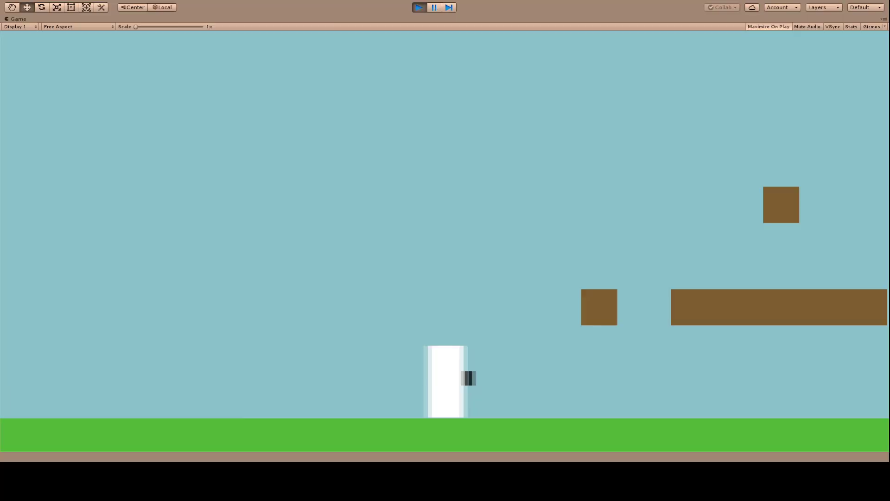
# Step: Play-test jumping with Space and A/D, landing on the floor, then return to Visual Studio
pyautogui.press('a')
pyautogui.press('space')
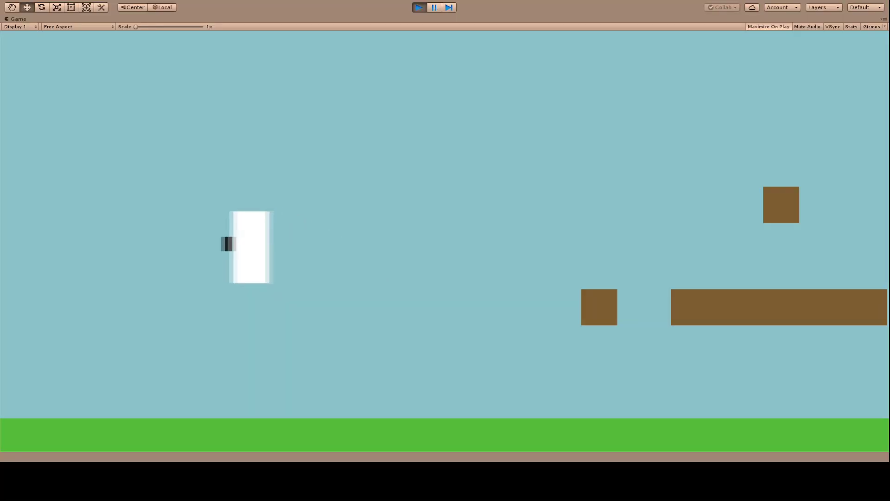
pyautogui.press('d')
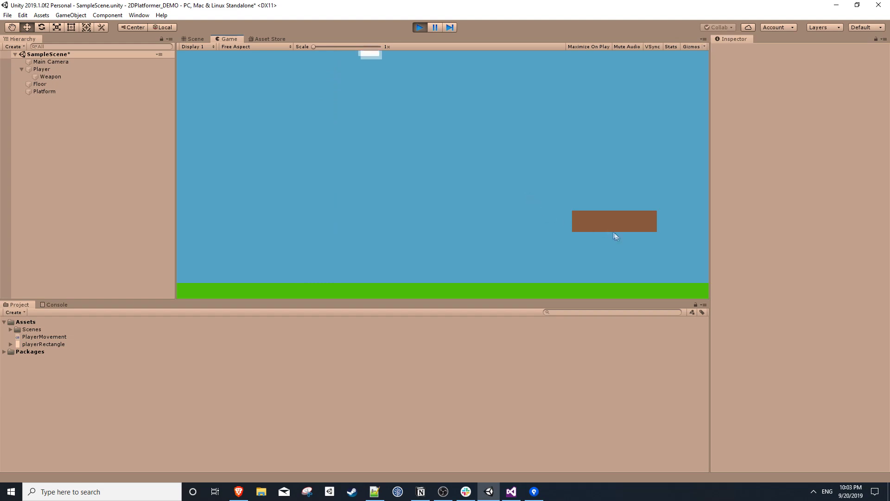
pyautogui.press('a')
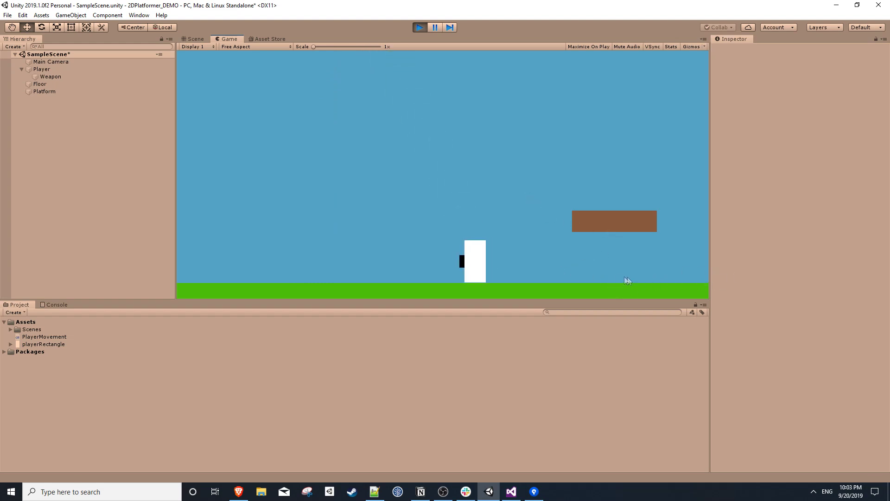
pyautogui.press('space')
pyautogui.press('d')
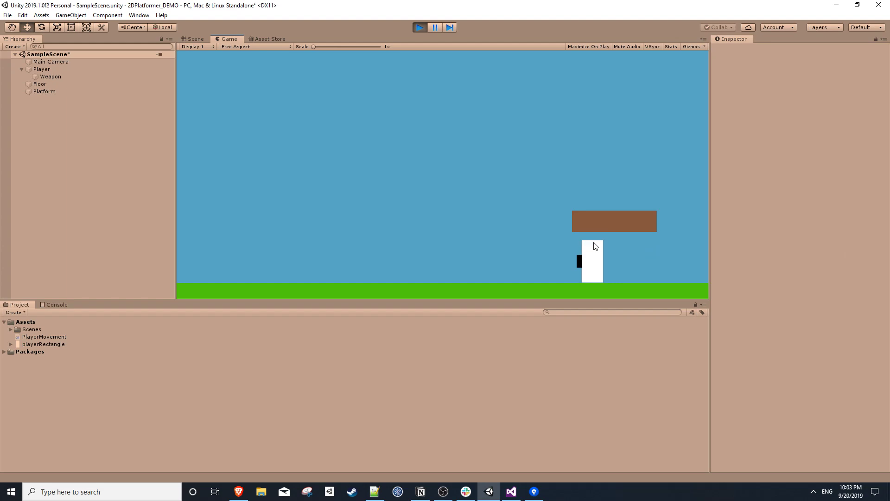
pyautogui.press('space')
pyautogui.hotkey('alt', 'Tab')
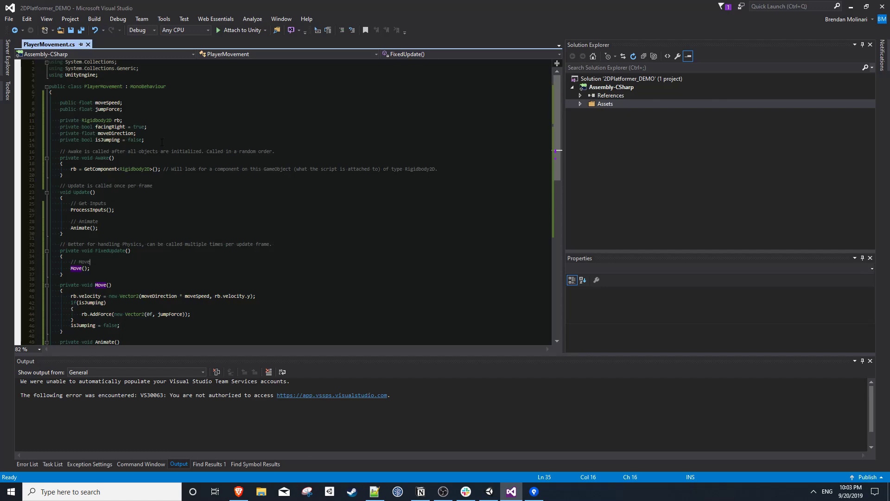
# Step: Declare public Transform ceilingCheck and groundCheck fields below the existing fields and save
pyautogui.click(162, 141)
pyautogui.press('Return')
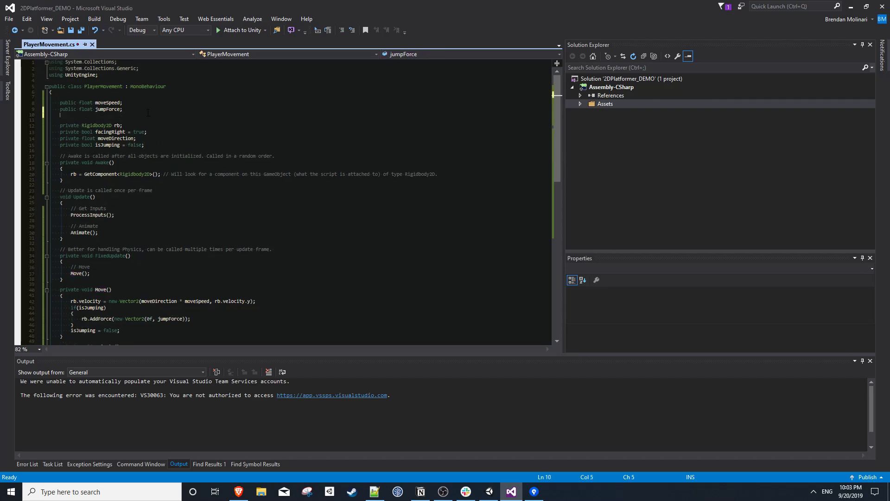
pyautogui.write('public Tra')
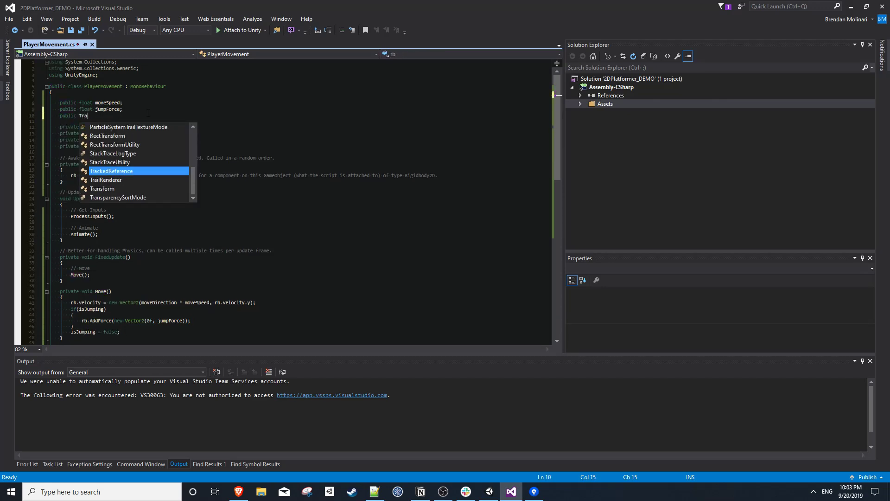
pyautogui.write('nsform ceil')
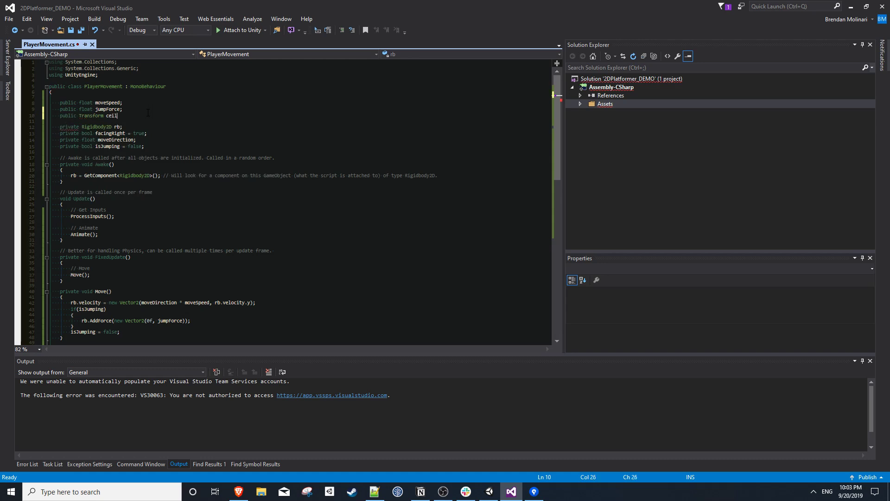
pyautogui.write('ingCheck;')
pyautogui.press('Return')
pyautogui.write('public Tra')
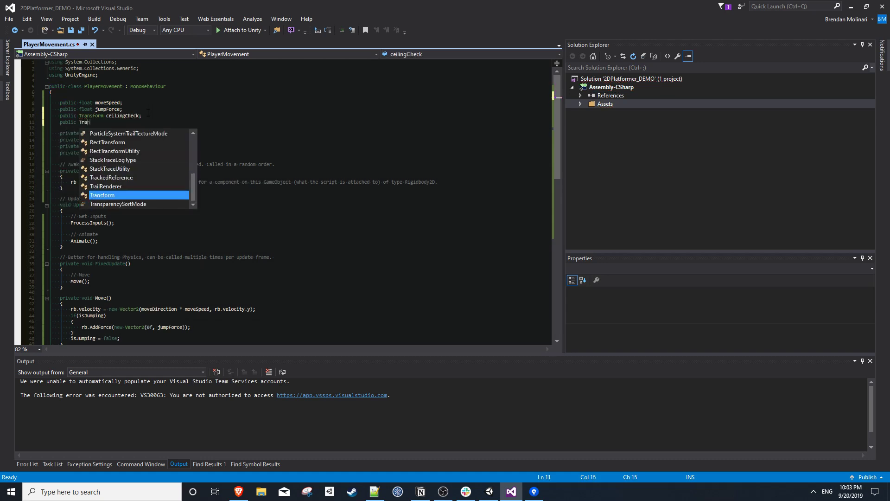
pyautogui.write('nsform groundCheck;')
pyautogui.hotkey('ctrl', 's')
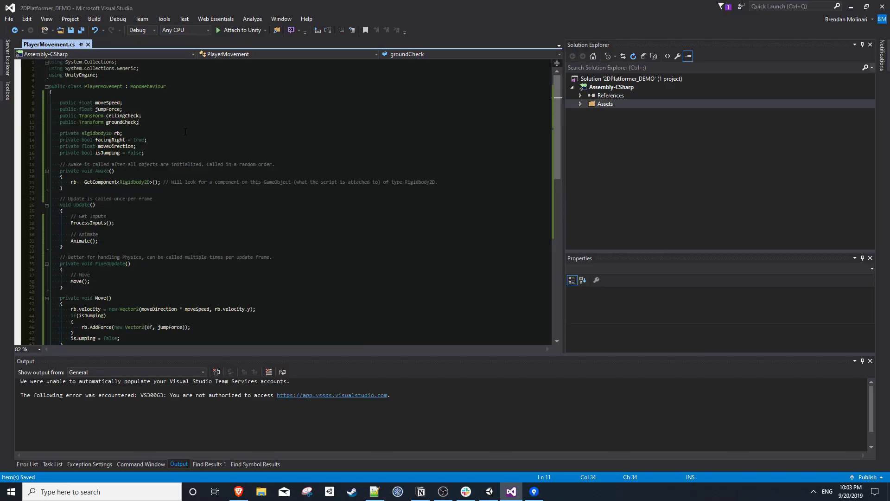
pyautogui.hotkey('alt', 'Tab')
# Step: Add an empty CeilingCheck child to Player and raise it to the player's top
pyautogui.click(57, 74)
pyautogui.rightClick(41, 71)
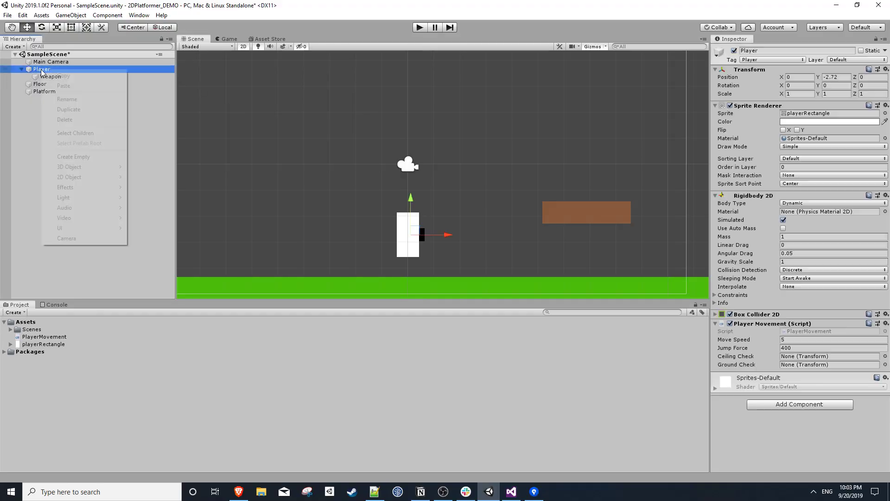
pyautogui.click(85, 158)
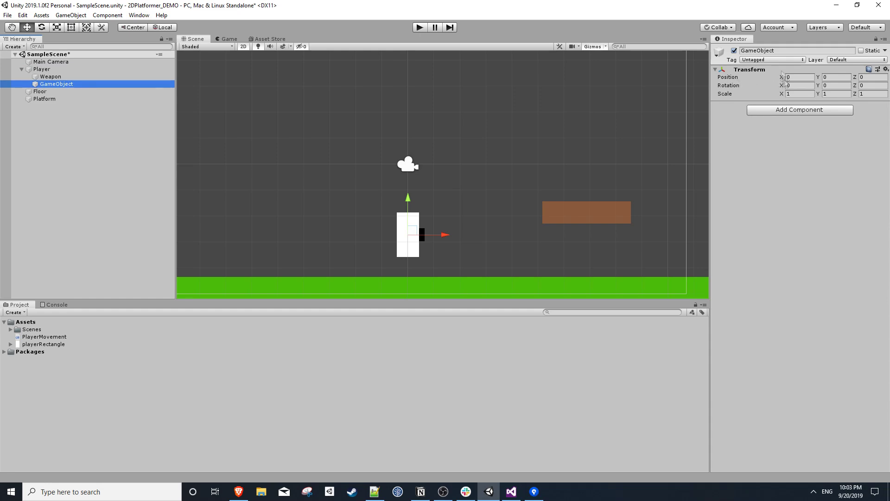
pyautogui.click(772, 49)
pyautogui.write('CeilingCheck')
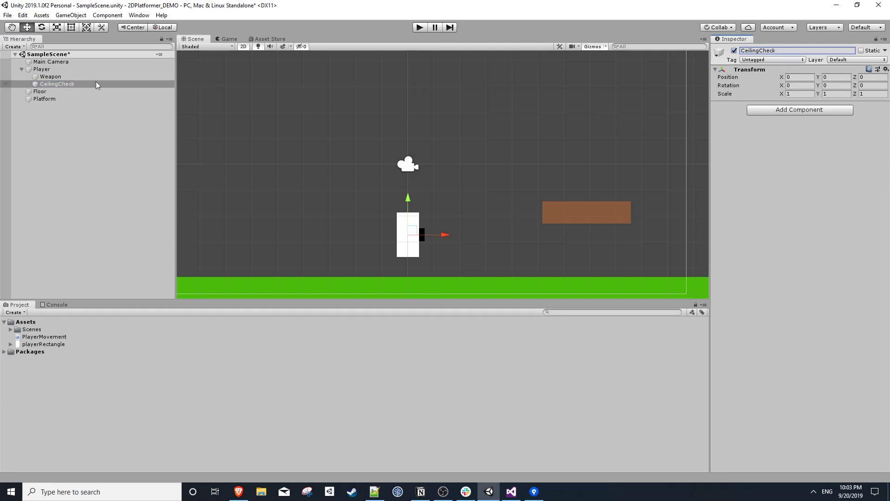
pyautogui.moveTo(410, 196); pyautogui.dragTo(409, 175)
# Step: Add an empty GroundCheck child to Player and lower it to the player's bottom
pyautogui.rightClick(55, 70)
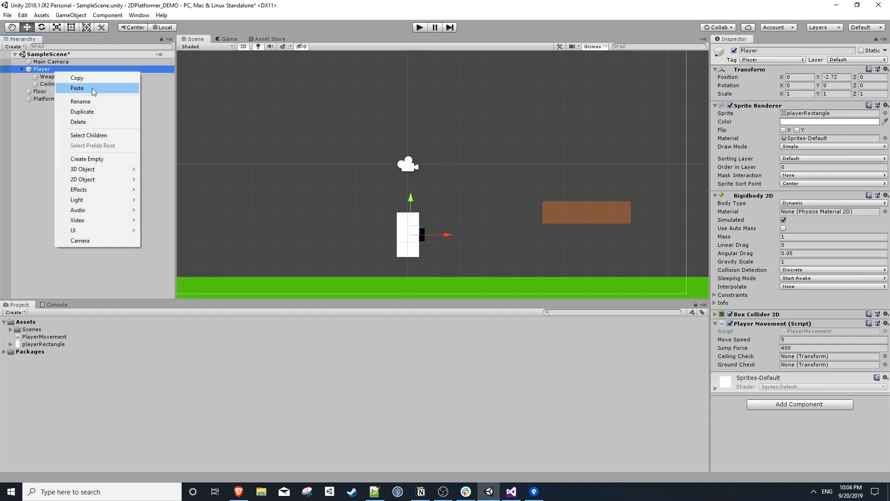
pyautogui.click(93, 160)
pyautogui.click(794, 51)
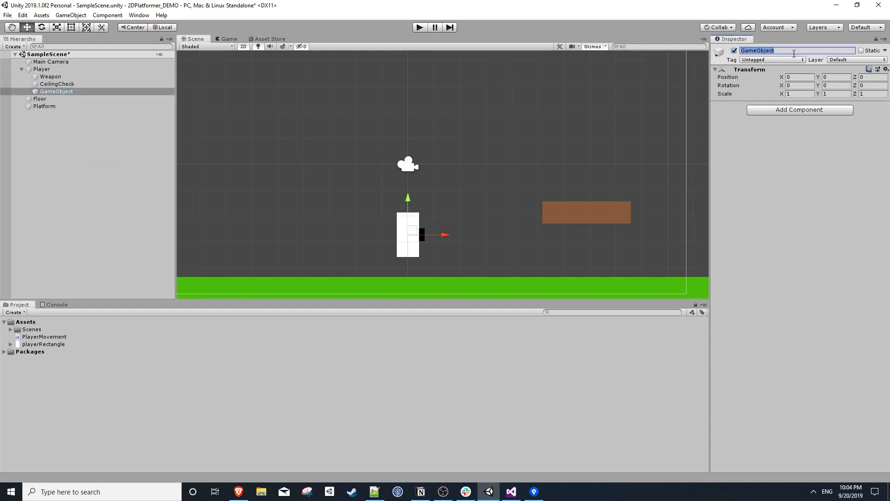
pyautogui.write('GroundCheck')
pyautogui.moveTo(410, 196); pyautogui.dragTo(413, 218)
# Step: Assign CeilingCheck and GroundCheck to the Player's Ceiling Check and Ground Check fields
pyautogui.click(412, 218)
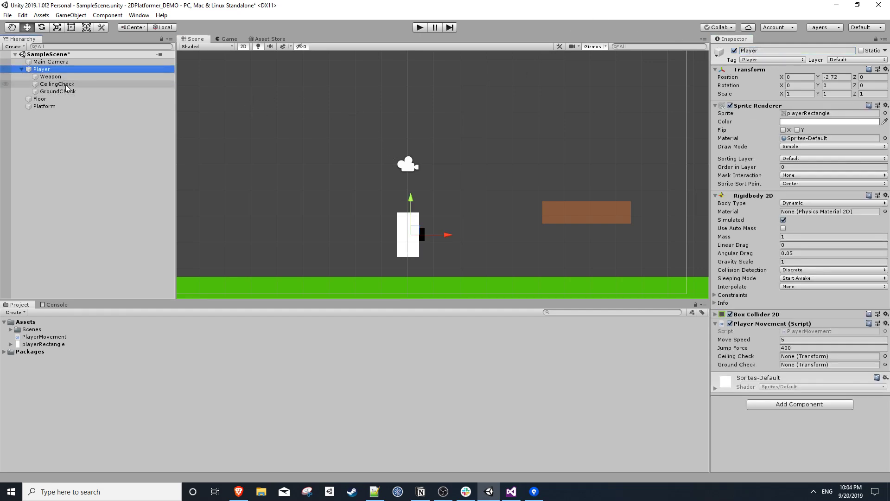
pyautogui.moveTo(67, 87); pyautogui.dragTo(821, 357)
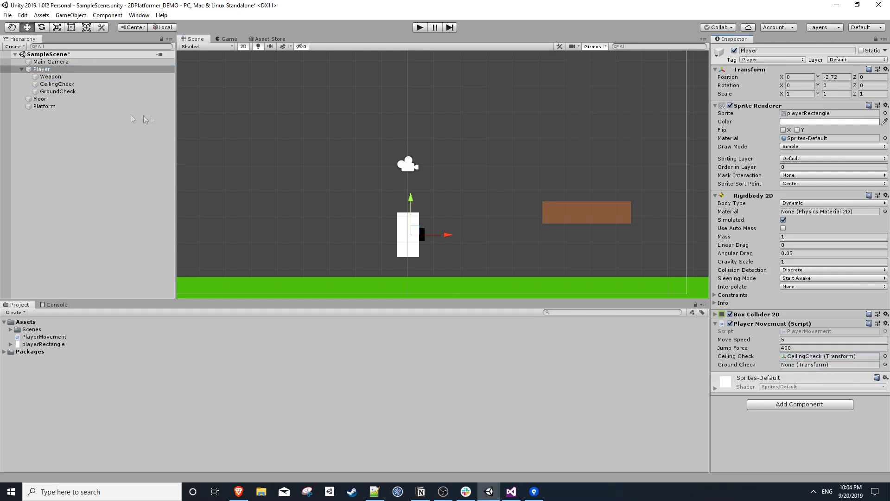
pyautogui.moveTo(57, 92); pyautogui.dragTo(818, 364)
pyautogui.click(57, 84)
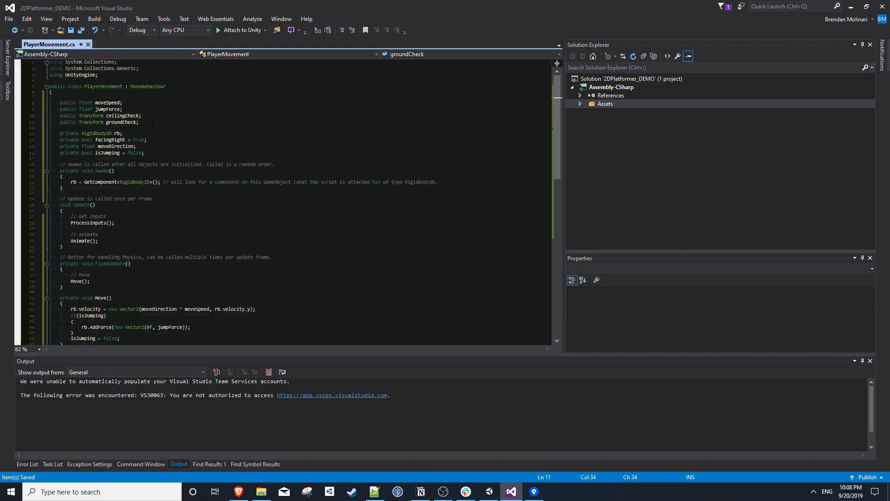
# Step: Declare a public LayerMask groundObjects field after groundCheck and save the script
pyautogui.press('Return')
pyautogui.write('public Laye')
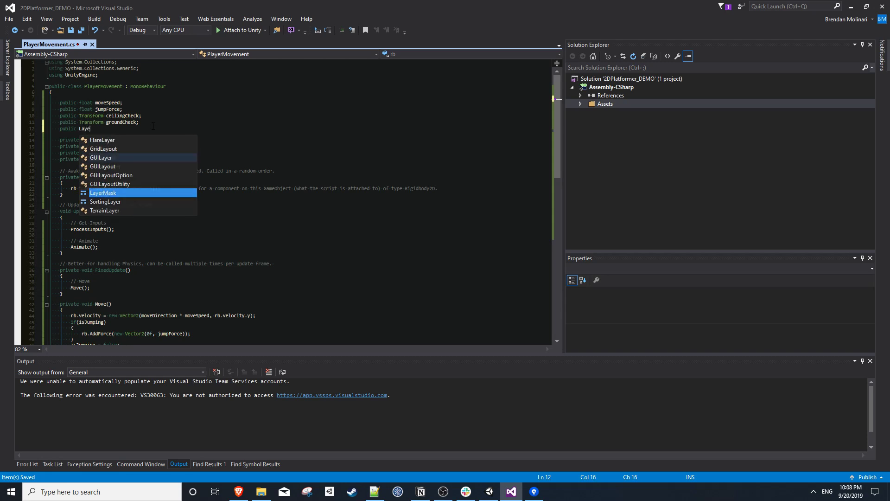
pyautogui.write('r')
pyautogui.press('Tab')
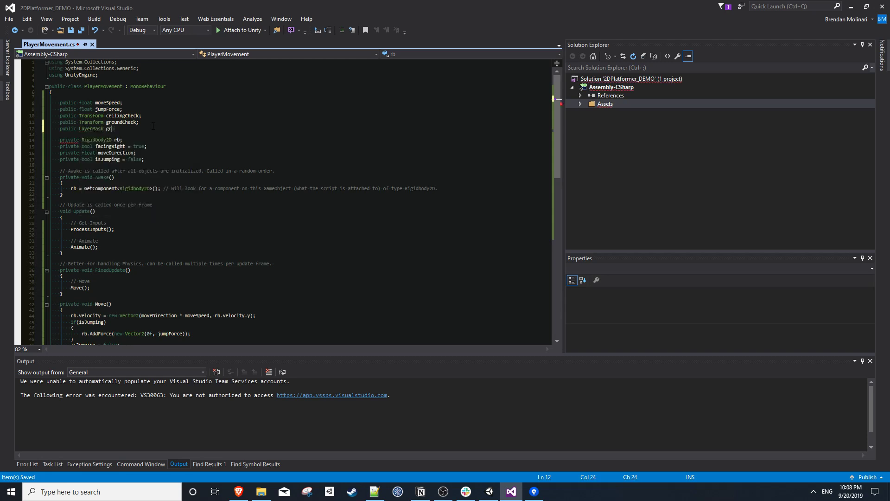
pyautogui.write('groundObjects;')
pyautogui.hotkey('ctrl', 's')
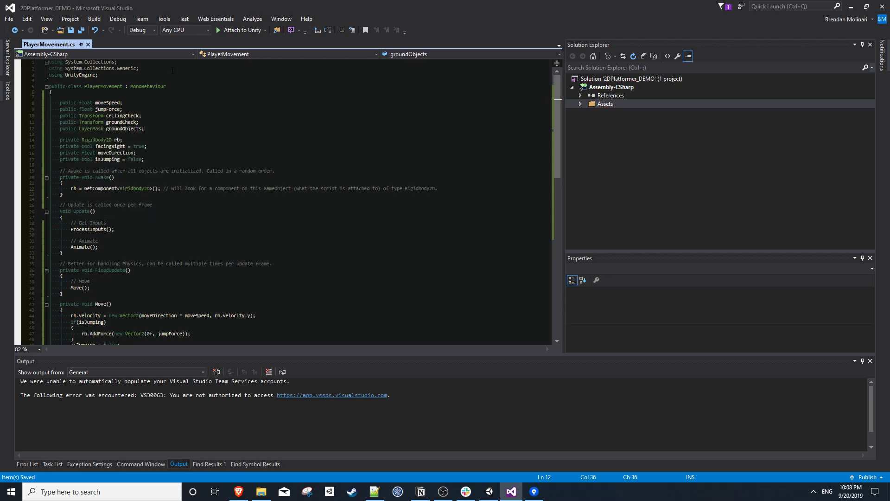
pyautogui.click(489, 491)
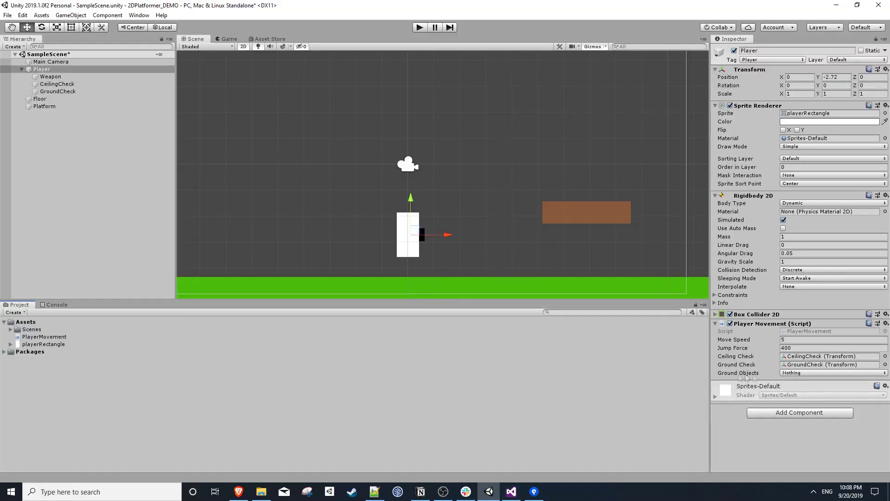
# Step: Create a new user layer 8 named 'Ground'
pyautogui.click(788, 373)
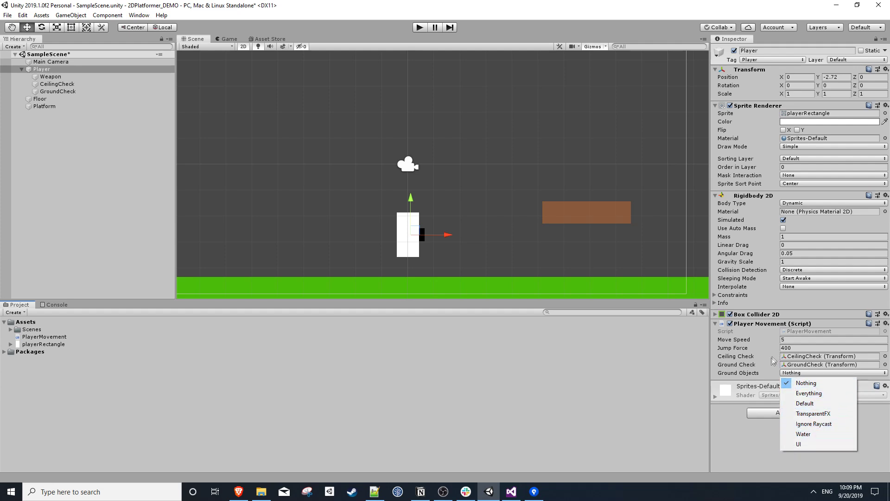
pyautogui.click(806, 383)
pyautogui.click(848, 61)
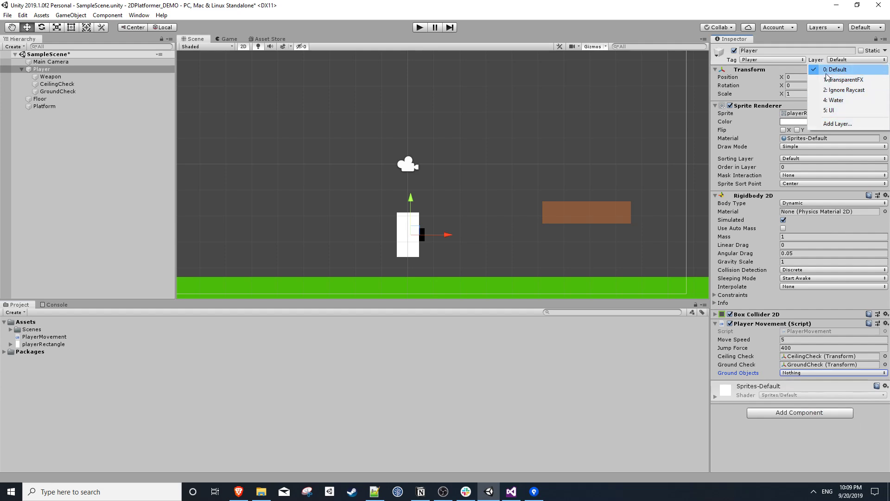
pyautogui.click(824, 124)
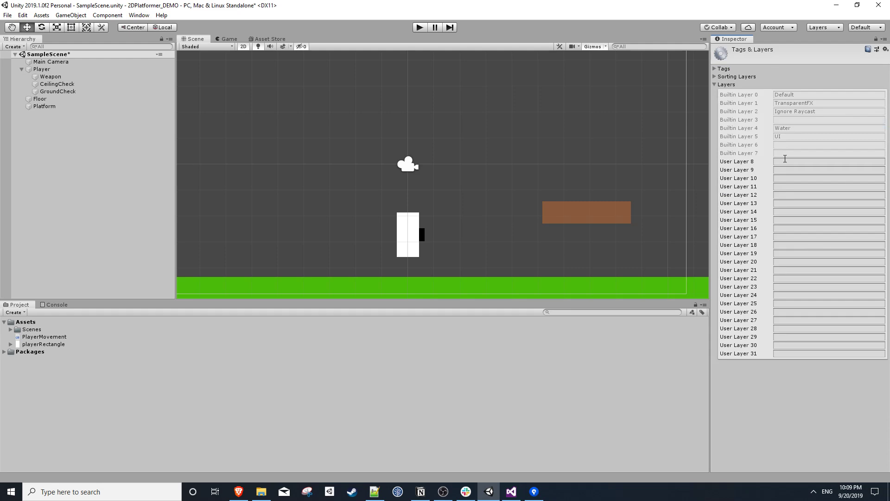
pyautogui.click(785, 161)
pyautogui.write('Ground')
# Step: Put Floor and Platform on the Ground layer and set Player's Ground Objects to Ground
pyautogui.doubleClick(55, 98)
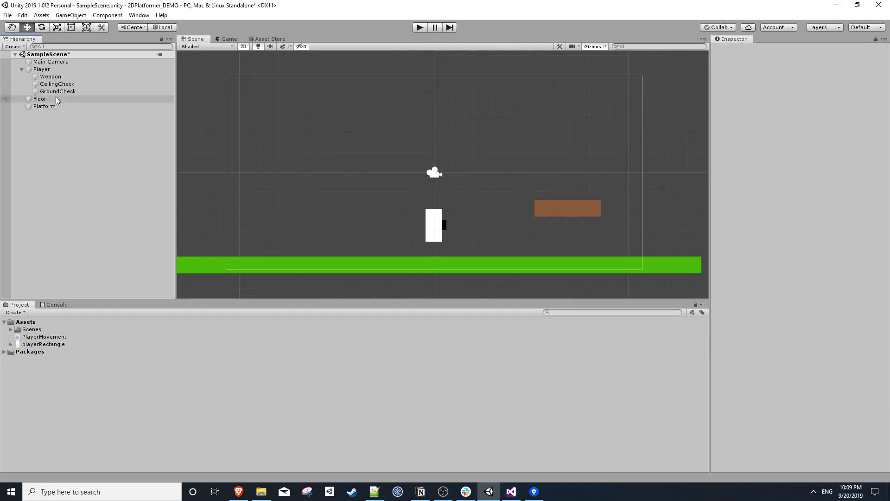
pyautogui.keyDown('ctrl'); pyautogui.click(57, 106); pyautogui.keyUp('ctrl')
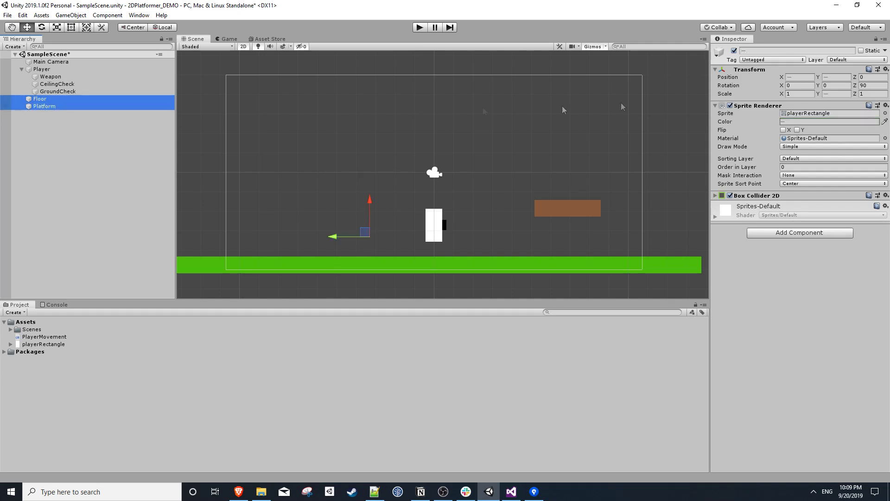
pyautogui.click(842, 60)
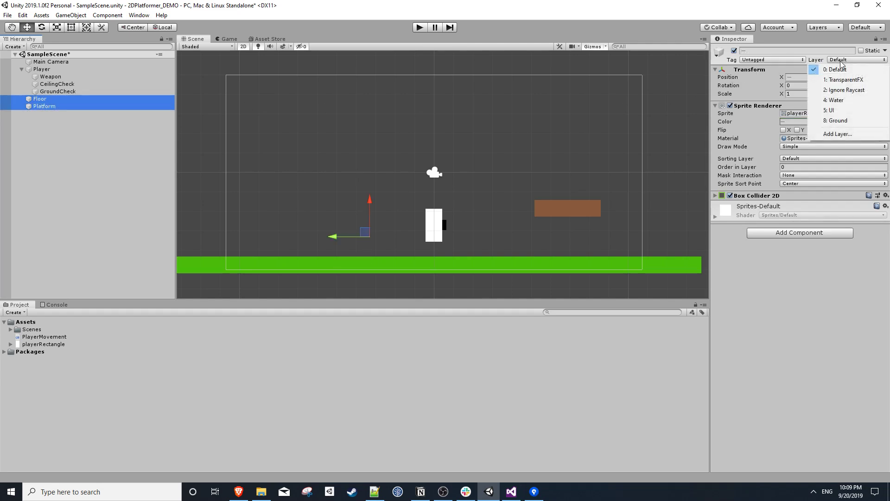
pyautogui.click(850, 121)
pyautogui.click(55, 70)
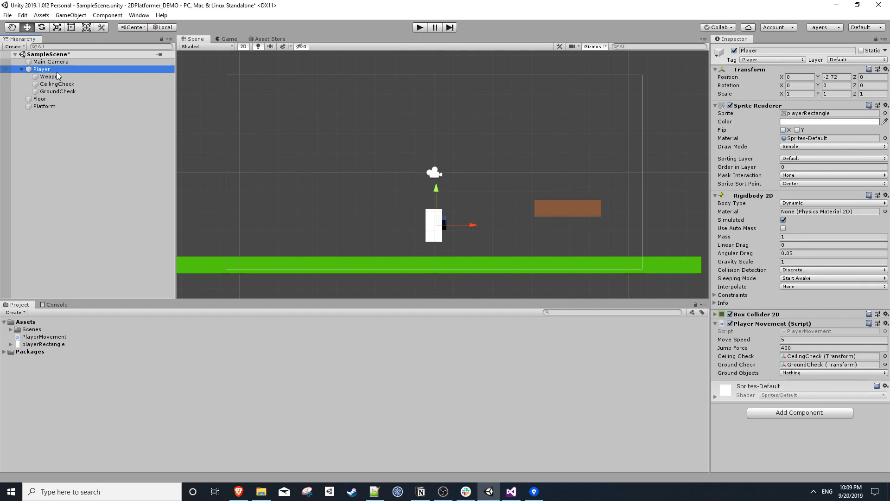
pyautogui.click(821, 373)
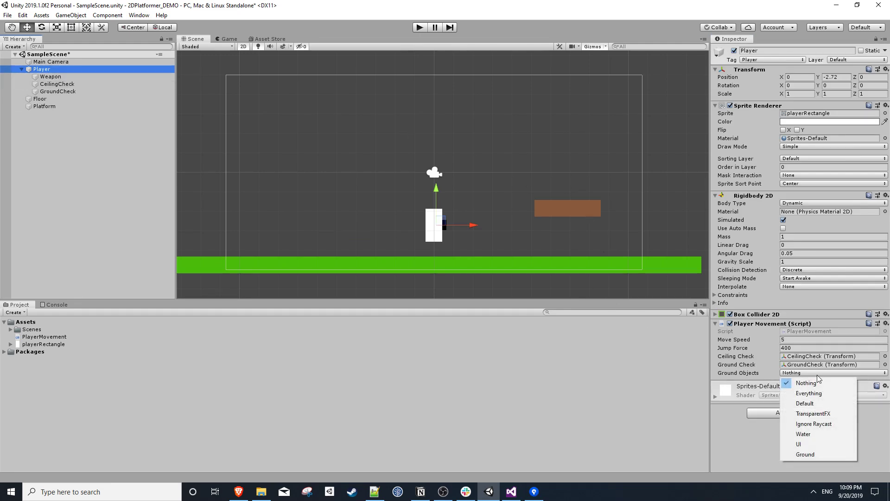
pyautogui.click(805, 454)
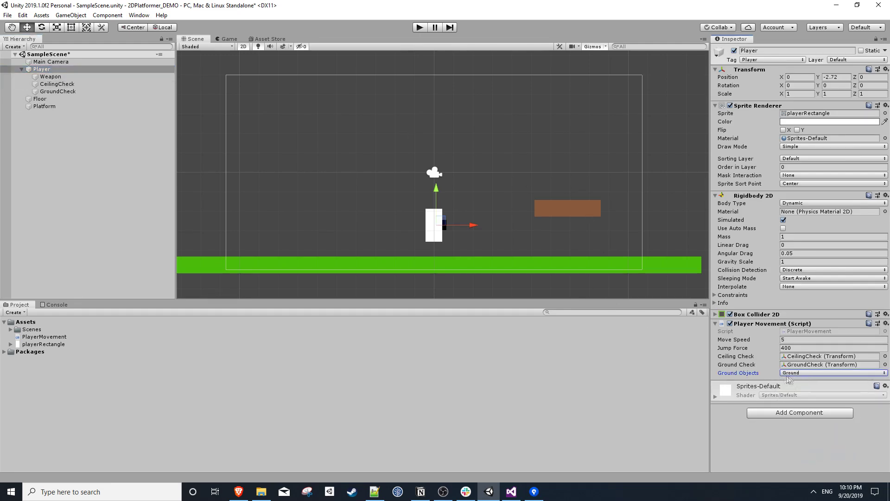
# Step: Begin a 'Check if grounded' comment on a new line inside FixedUpdate
pyautogui.click(511, 492)
pyautogui.scroll(-6, 249, 199)
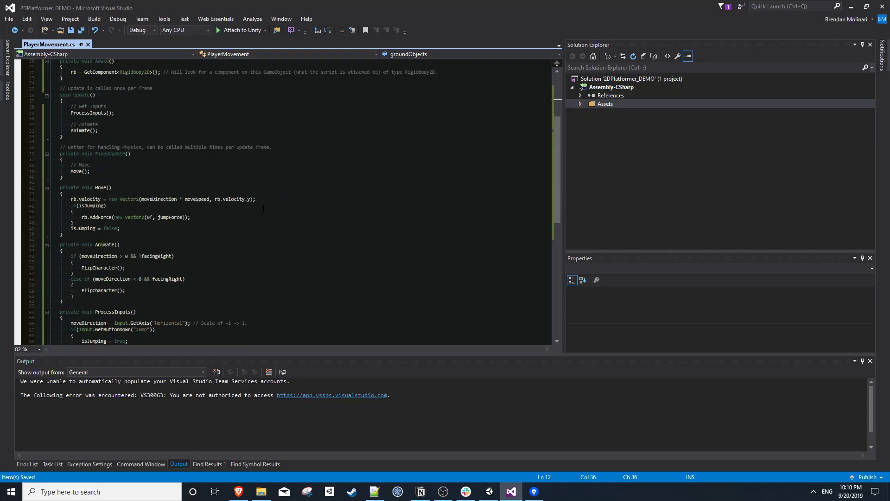
pyautogui.click(101, 165)
pyautogui.press('Up')
pyautogui.press('Return')
pyautogui.press('Return')
pyautogui.press('Return')
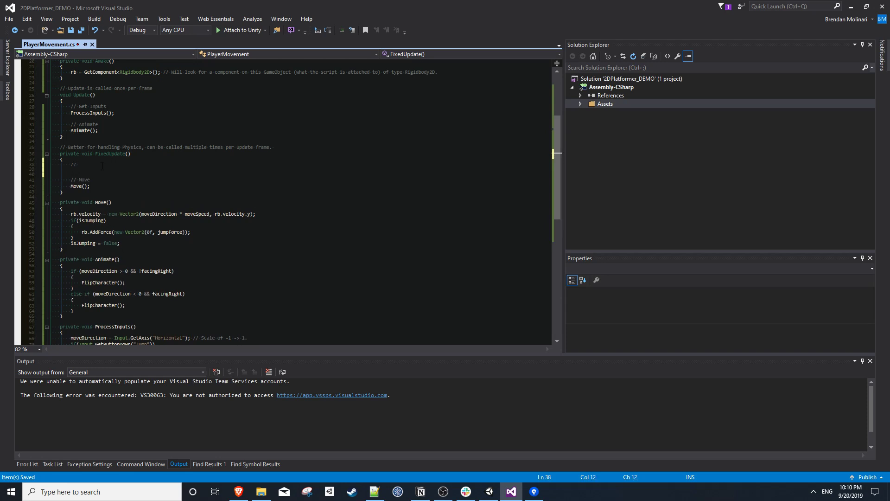
pyautogui.write('Check if grounded')
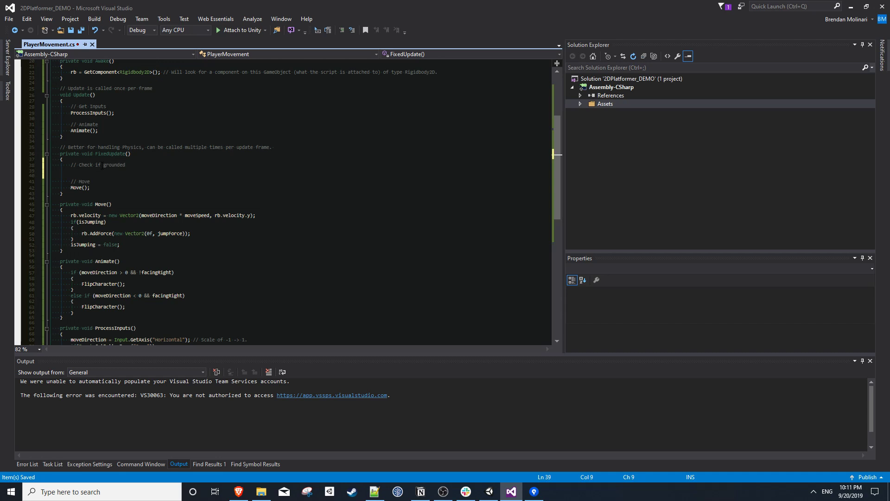
# Step: Declare 'private bool isGrounded;' and 'public float checkRadius;' and save the script
pyautogui.scroll(6, 102, 166)
pyautogui.click(177, 132)
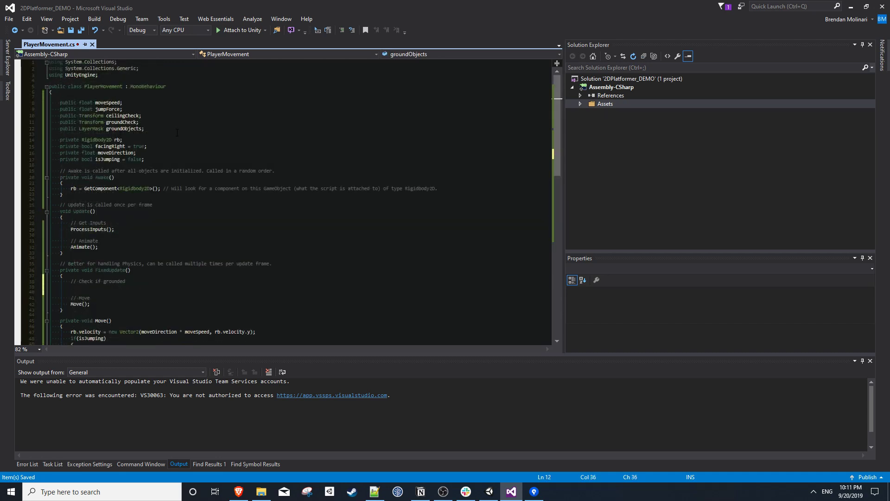
pyautogui.hotkey('ctrl', 'z')
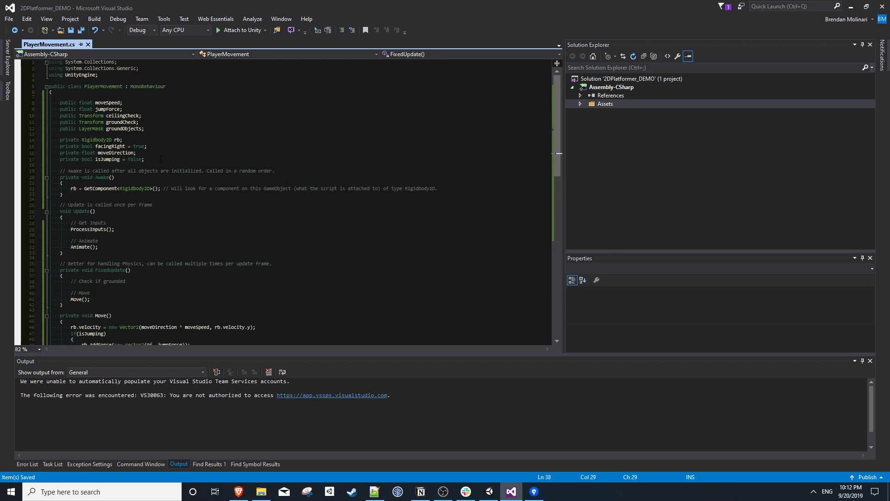
pyautogui.click(161, 159)
pyautogui.press('Return')
pyautogui.write('privat')
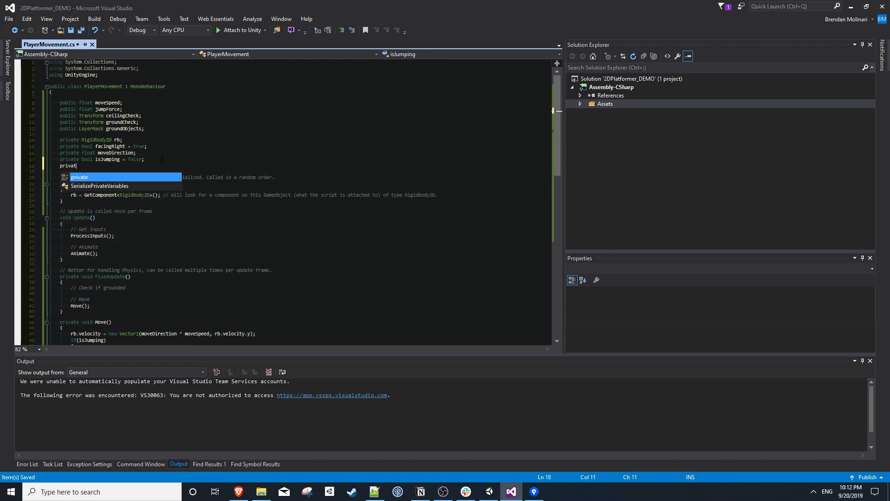
pyautogui.write('e bool isGrounde')
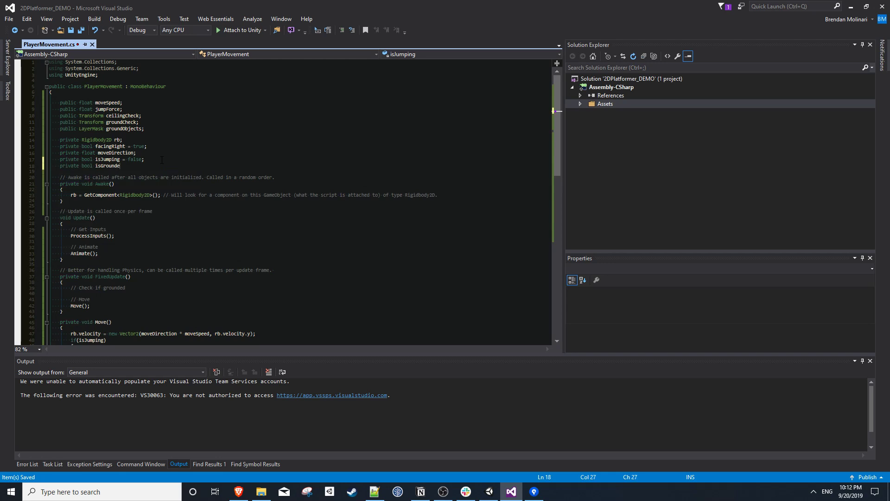
pyautogui.write('d;')
pyautogui.press('Return')
pyautogui.press('Up')
pyautogui.press('Up')
pyautogui.press('Up')
pyautogui.press('Up')
pyautogui.press('Up')
pyautogui.press('Up')
pyautogui.press('Return')
pyautogui.press('Return')
pyautogui.press('Up')
pyautogui.press('Up')
pyautogui.write('public ')
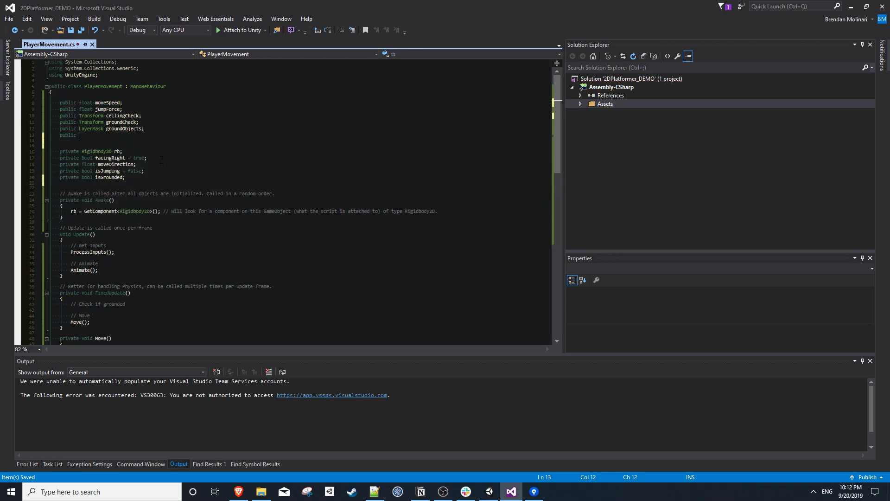
pyautogui.write('float checkRadius')
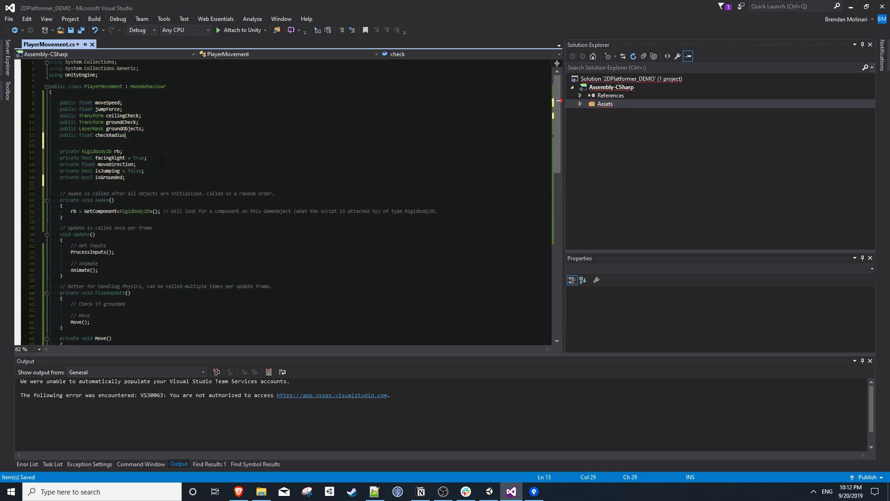
pyautogui.write(';')
pyautogui.hotkey('ctrl', 's')
# Step: Start the line 'isGrounded = Physics2D.OverlapCircle(' under the Check if grounded comment
pyautogui.scroll(-6, 161, 160)
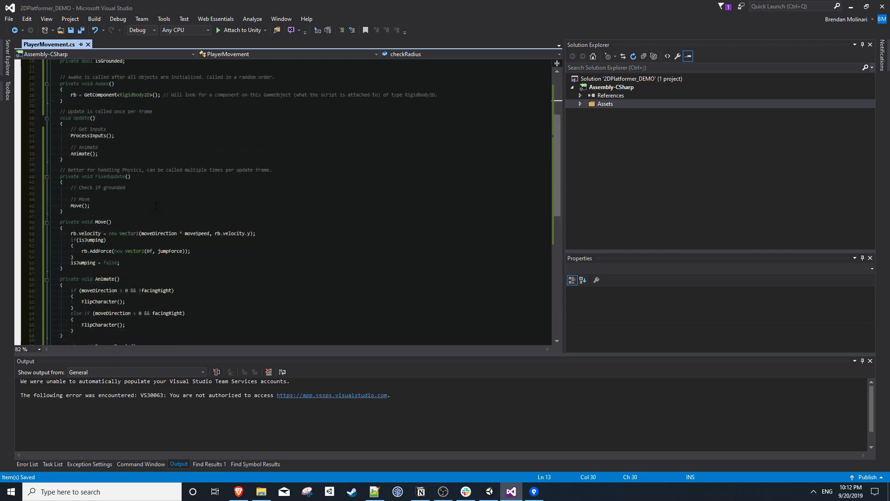
pyautogui.click(147, 187)
pyautogui.press('Return')
pyautogui.write('isGrounded = ')
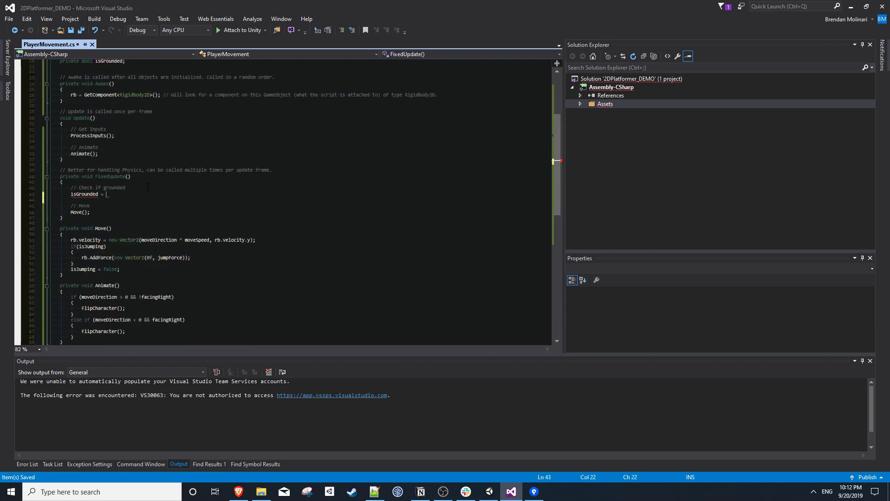
pyautogui.write('Physics2D.')
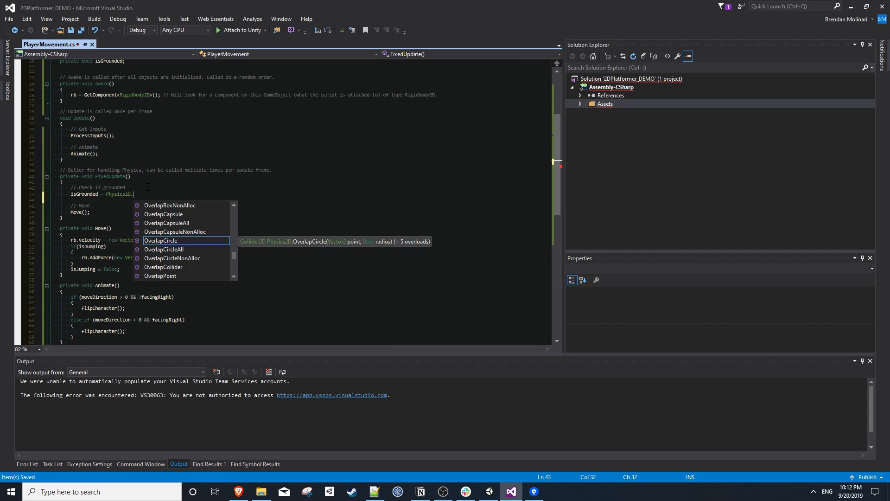
pyautogui.write('OverlapCircle(')
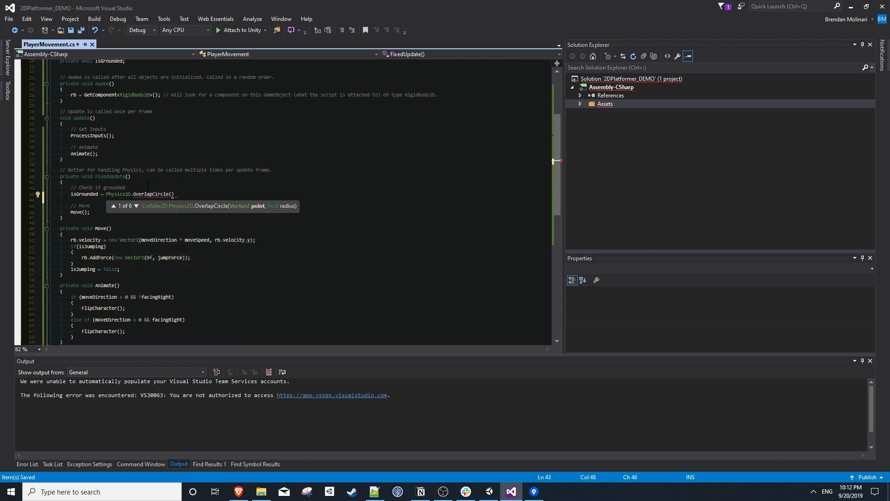
# Step: Complete the ground check as OverlapCircle(groundCheck.position, checkRadius, groundObjects) and save
pyautogui.press('Down')
pyautogui.write('groundCheck.')
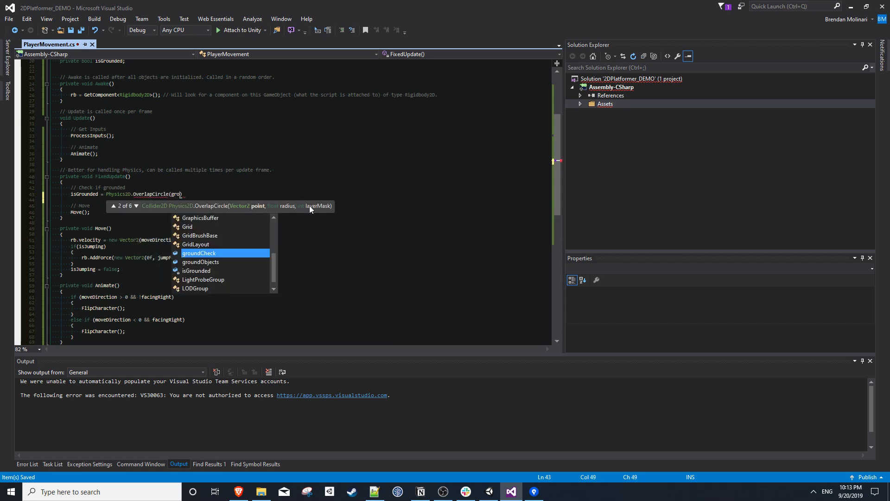
pyautogui.write('position, ')
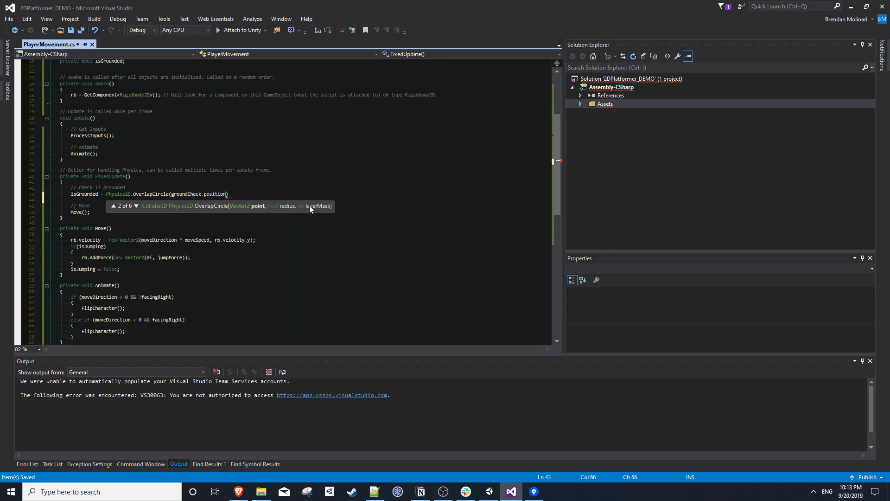
pyautogui.write('checkRadius,')
pyautogui.write(' groundObjects')
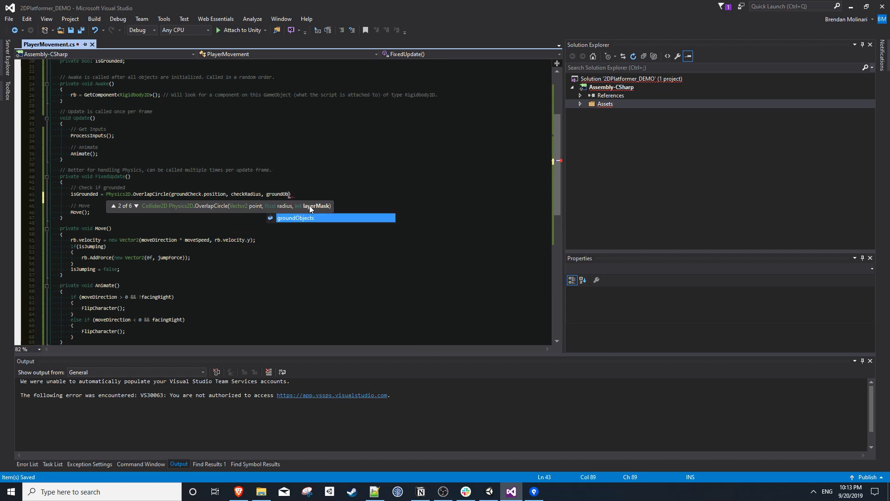
pyautogui.write(');')
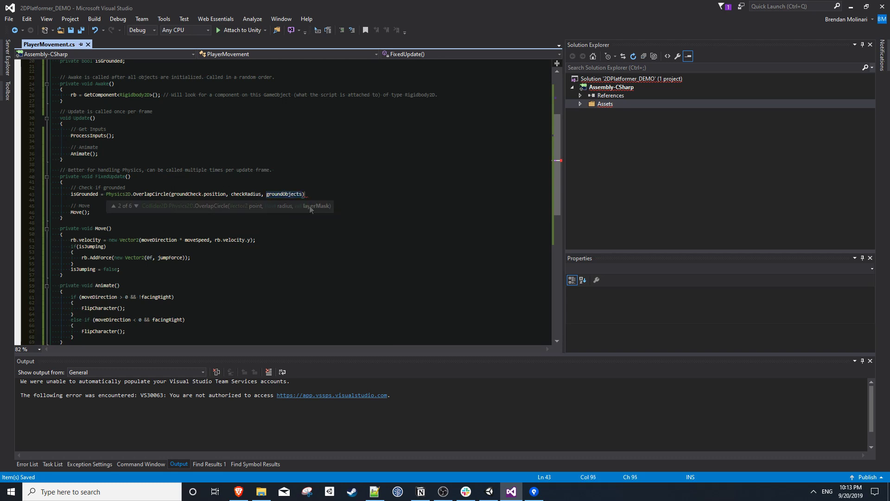
pyautogui.hotkey('ctrl', 's')
# Step: Append '&& isGrounded' to the jump input condition
pyautogui.scroll(-3, 309, 205)
pyautogui.click(153, 312)
pyautogui.write('&')
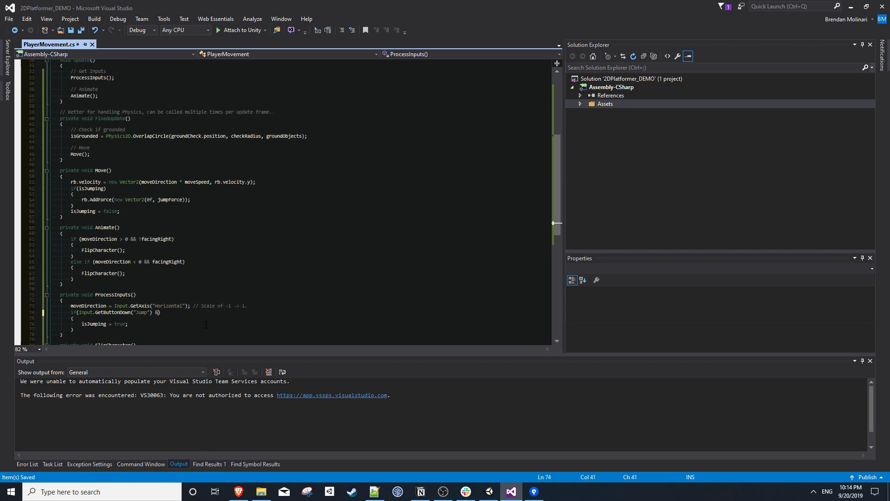
pyautogui.write('& isGrounded')
# Step: Play-test the player in Unity with left/right moves and grounded jumps, then return to Visual Studio
pyautogui.click(489, 491)
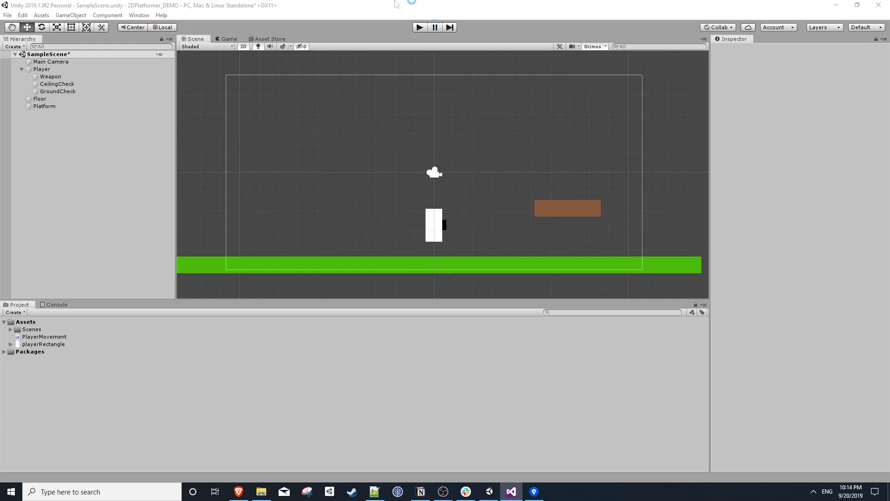
pyautogui.click(420, 27)
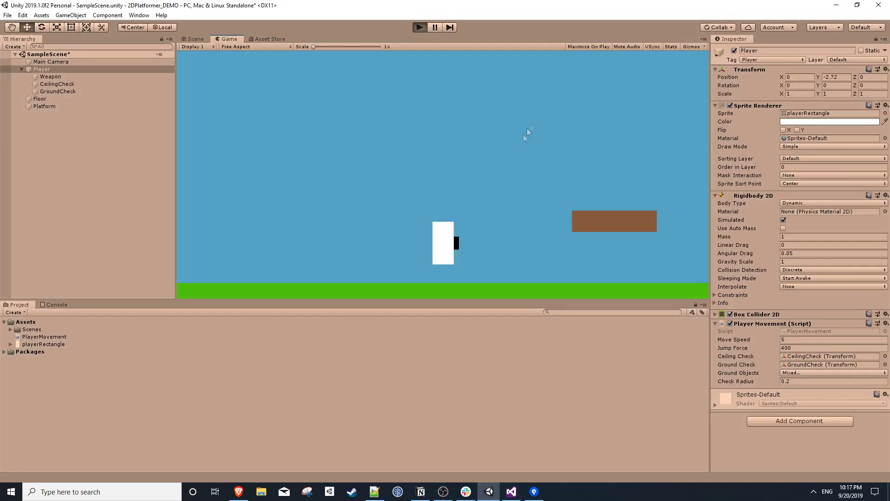
pyautogui.press('Left')
pyautogui.press('space')
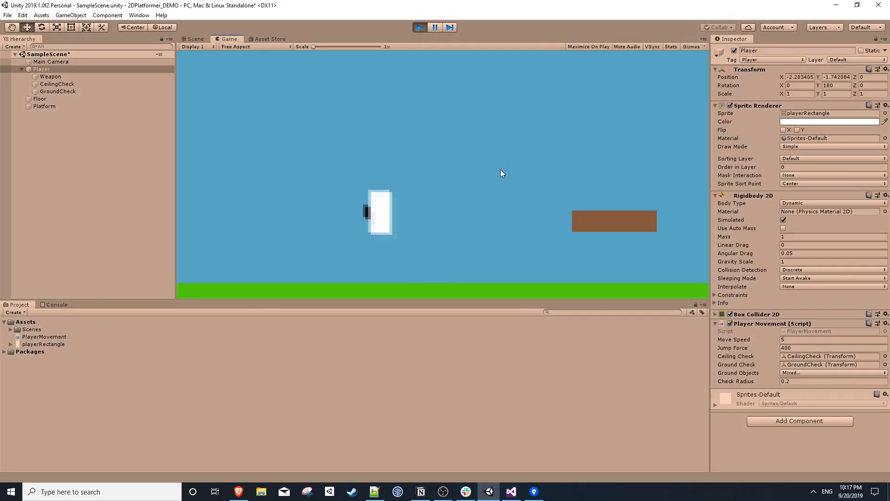
pyautogui.press('Right')
pyautogui.press('Left')
pyautogui.press('space')
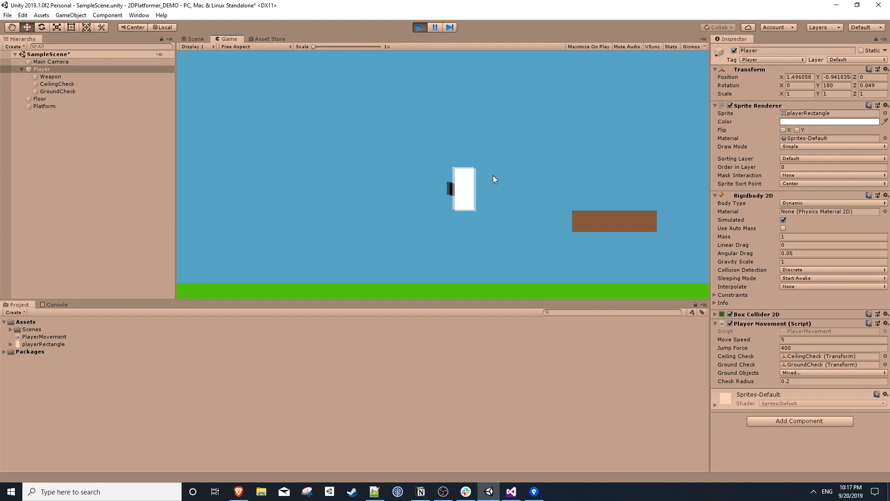
pyautogui.press('space')
pyautogui.press('Right')
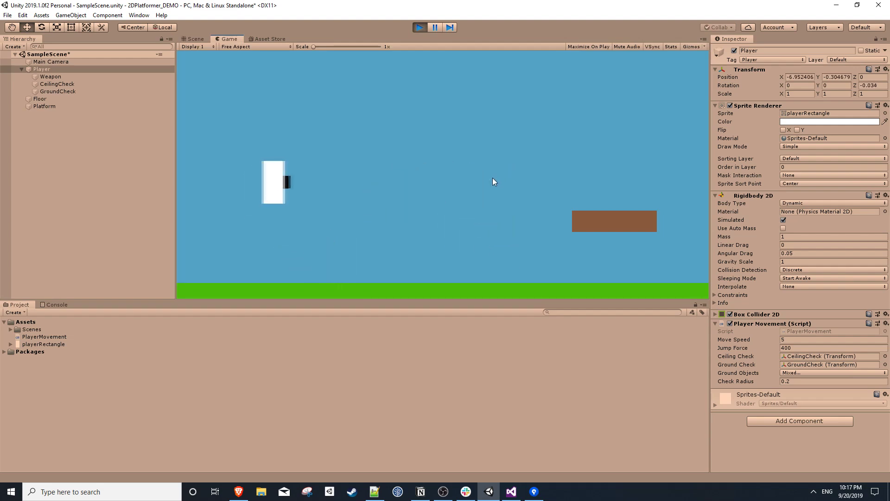
pyautogui.press('space')
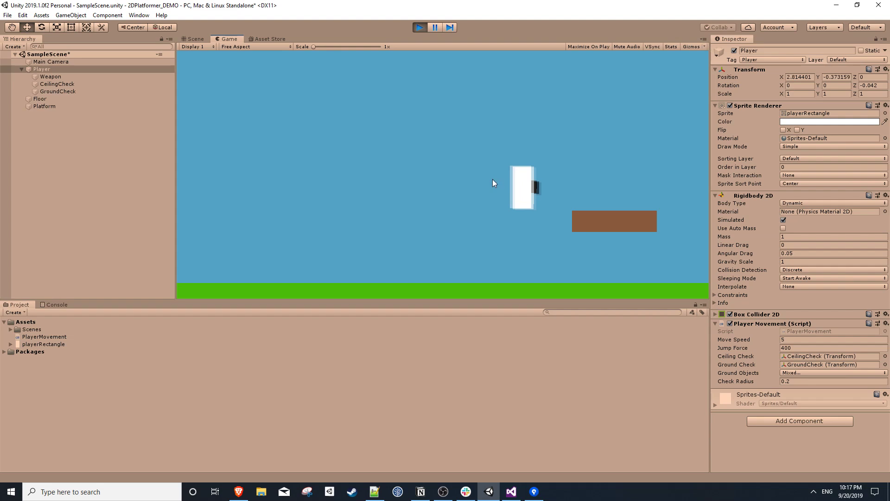
pyautogui.press('Left')
pyautogui.press('space')
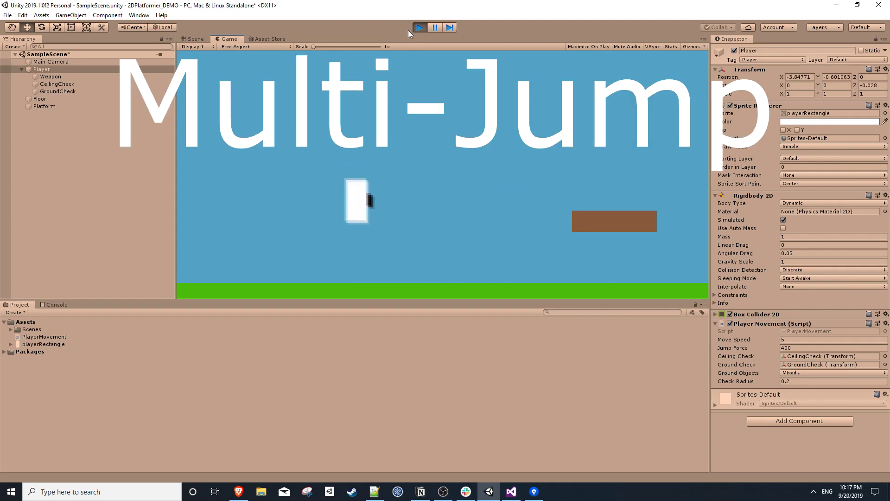
pyautogui.press('Right')
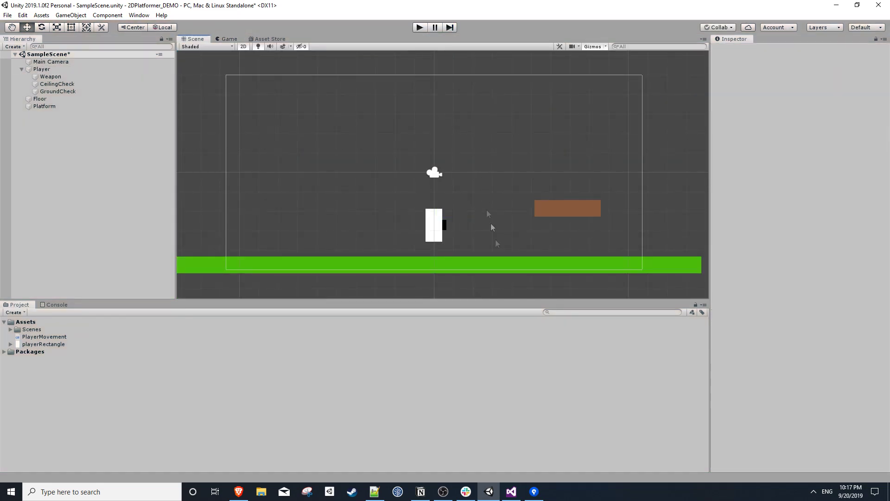
pyautogui.click(510, 492)
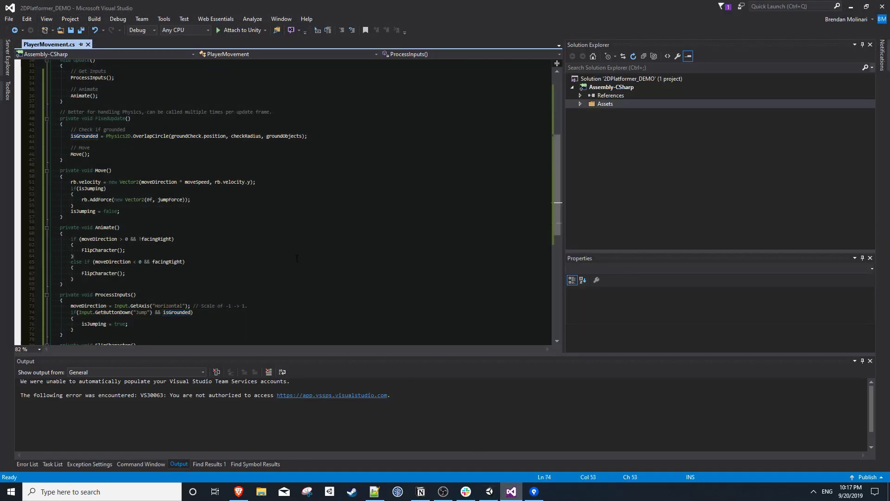
# Step: Declare 'private int jumpCount;' and 'public int maxJumpCount;' and save the script
pyautogui.scroll(8, 143, 177)
pyautogui.click(144, 179)
pyautogui.write('private int jumpCount;')
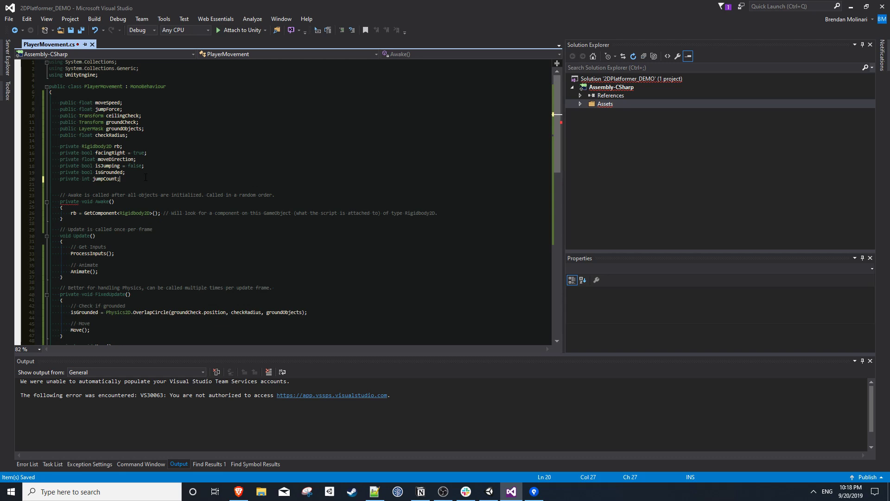
pyautogui.click(161, 134)
pyautogui.press('Return')
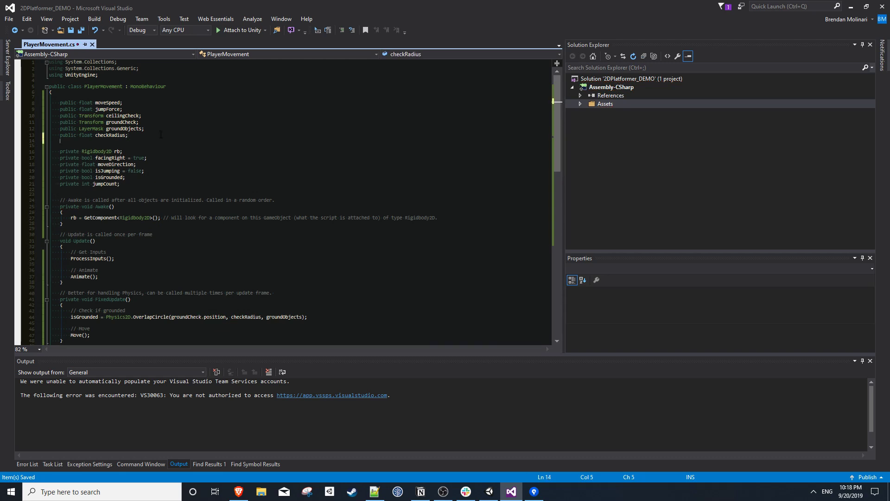
pyautogui.write('public int maxJumpCount;')
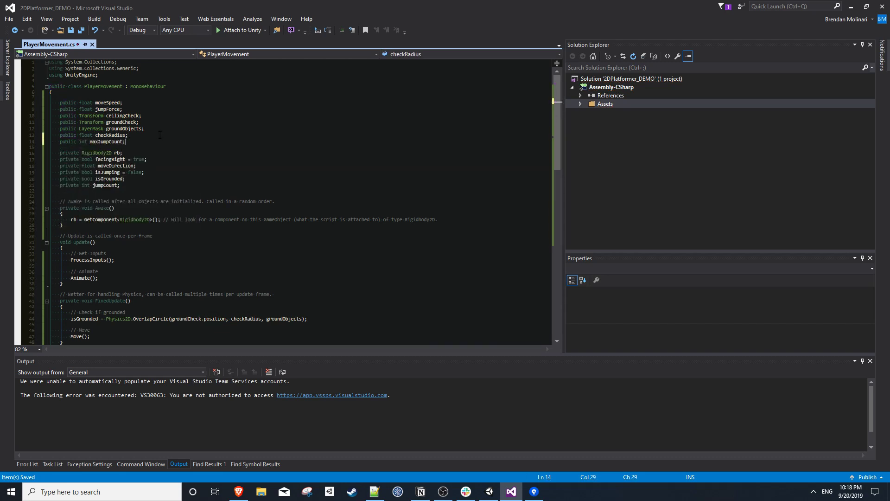
pyautogui.hotkey('ctrl', 's')
# Step: Add a Start() method after Awake that sets jumpCount = maxJumpCount, and save
pyautogui.click(134, 229)
pyautogui.press('Return')
pyautogui.write('Start')
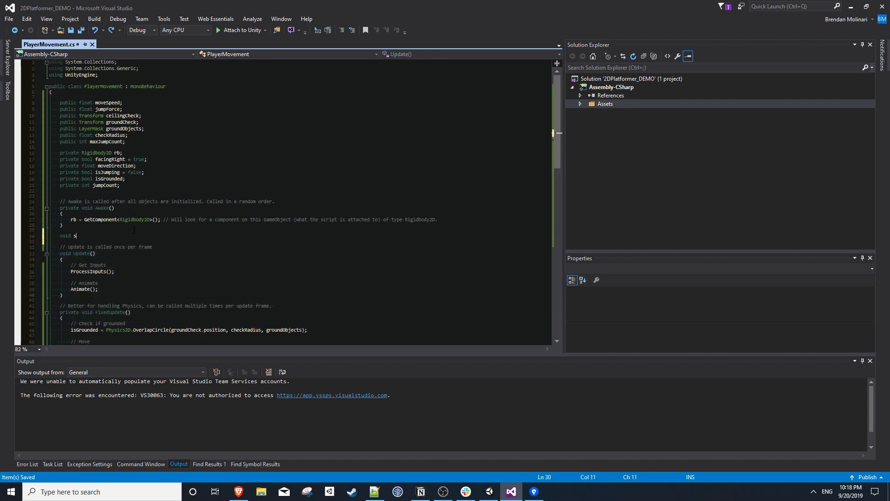
pyautogui.press('Tab')
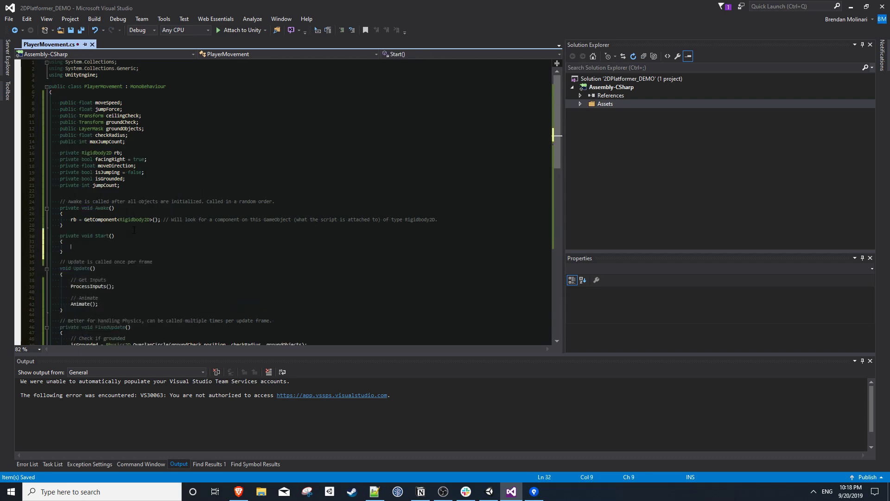
pyautogui.write('jum')
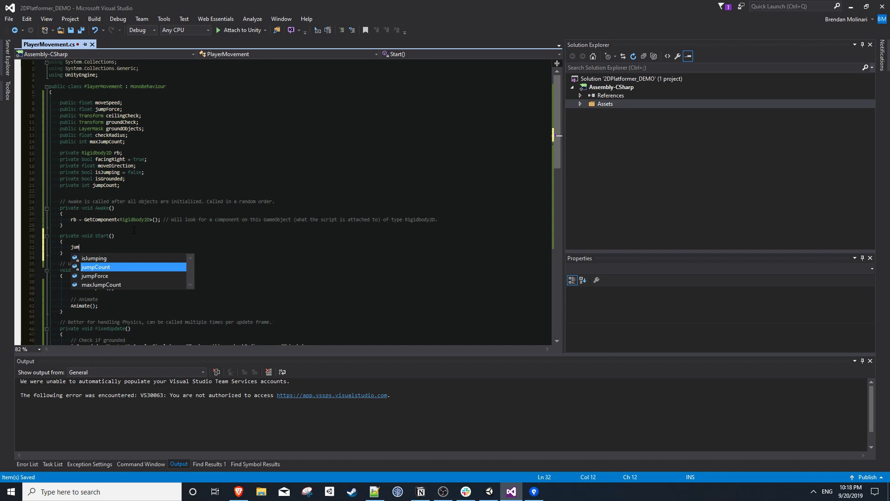
pyautogui.write('pCount = maxJumpCount;')
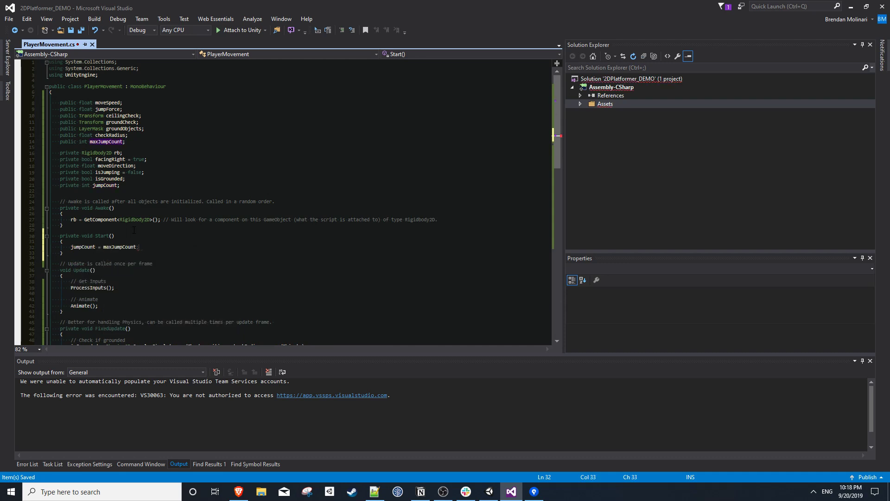
pyautogui.hotkey('ctrl', 's')
pyautogui.scroll(-10, 134, 230)
# Step: Add a jumpCount line after the jump force inside the jump block and save
pyautogui.click(223, 235)
pyautogui.press('Return')
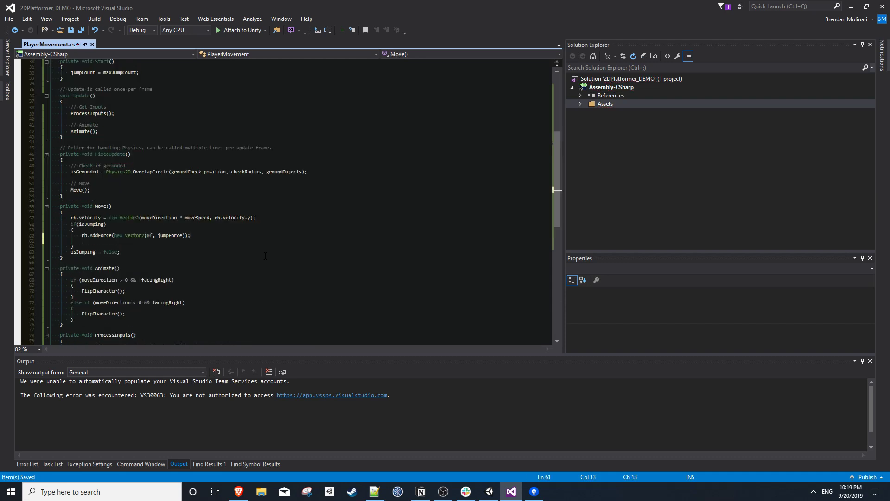
pyautogui.write('jump')
pyautogui.press('Tab')
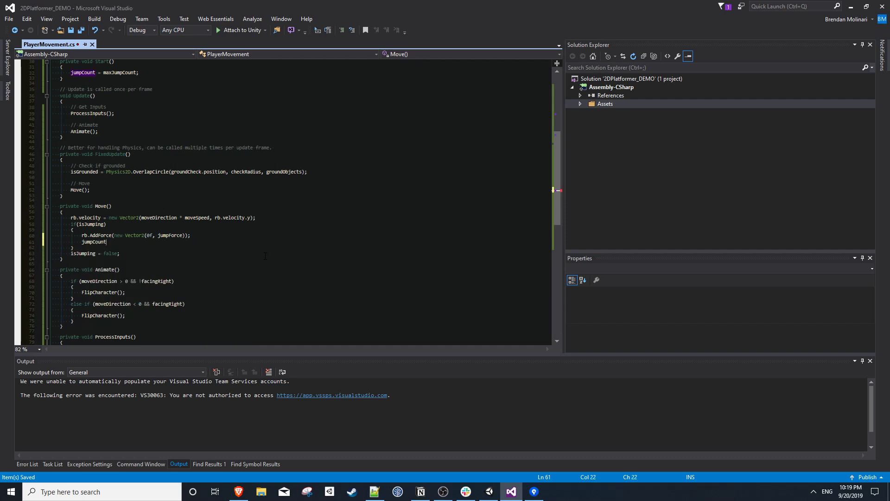
pyautogui.hotkey('ctrl', 's')
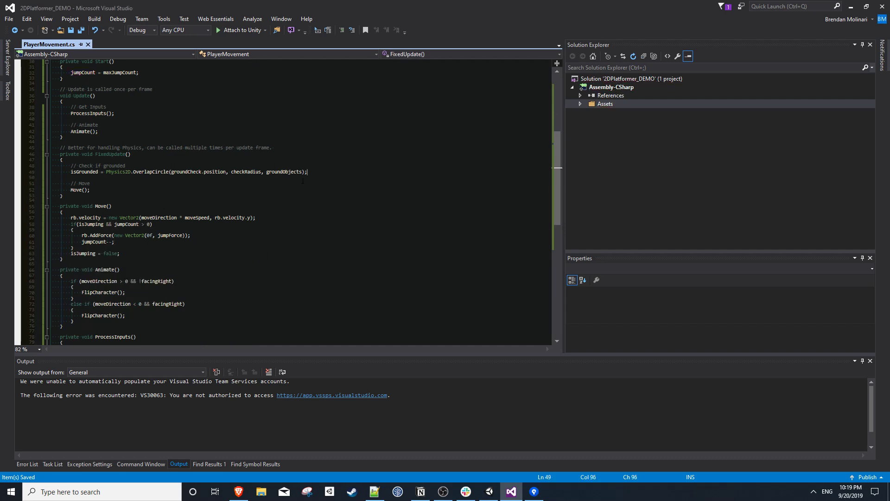
# Step: Add 'if(isGrounded) { jumpCount = maxJumpCount; }' after the ground check and save
pyautogui.press('Return')
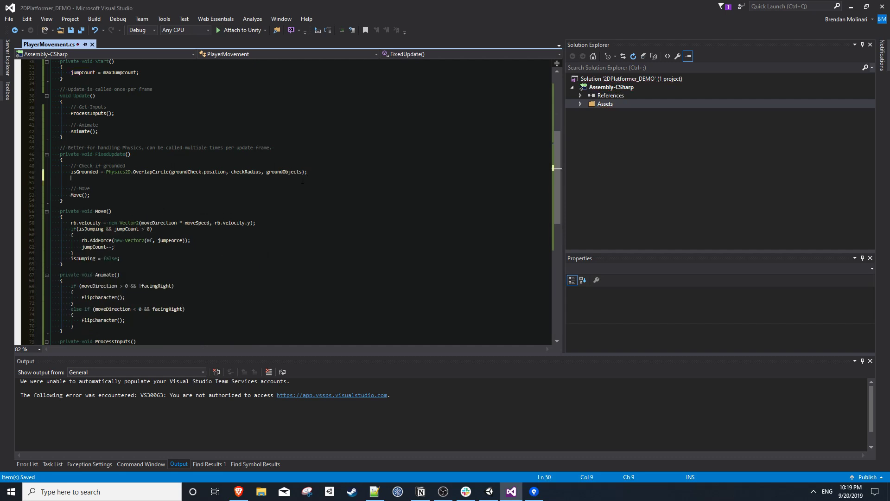
pyautogui.write('if(isGrounded')
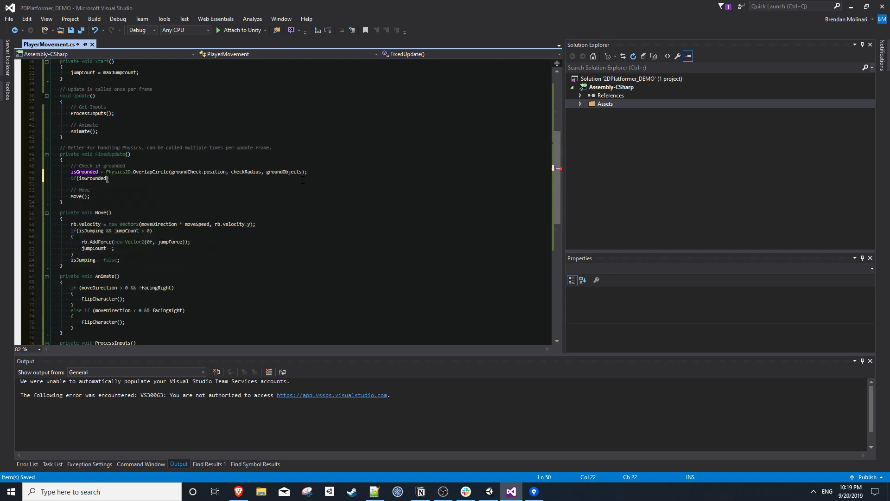
pyautogui.press('Return')
pyautogui.write('{')
pyautogui.press('Return')
pyautogui.write('jumpCount')
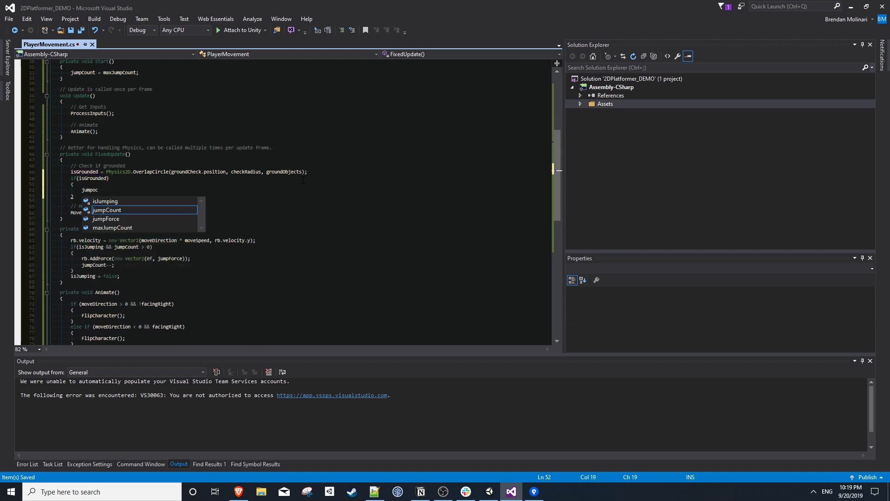
pyautogui.write(' = maxJumpCount;')
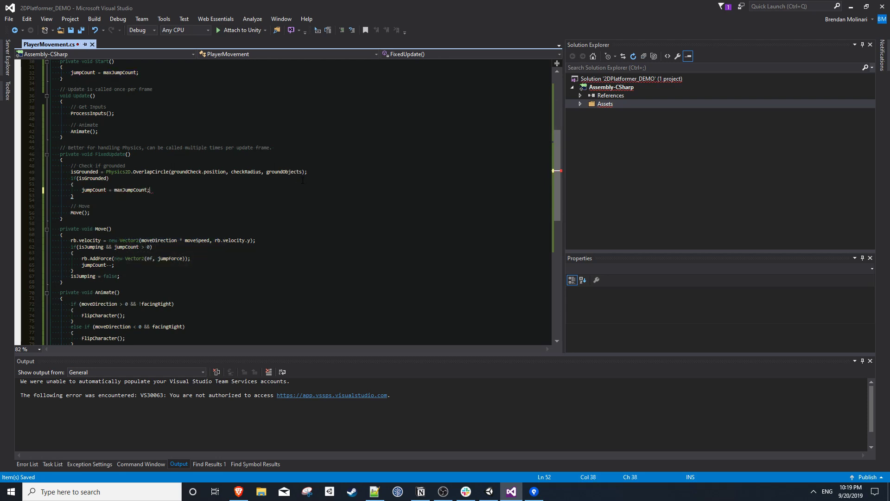
pyautogui.hotkey('ctrl', 's')
# Step: Require 'jumpCount > 0' in the Jump input check, remove it from Move's if, and save
pyautogui.scroll(-7, 143, 204)
pyautogui.click(162, 260)
pyautogui.write('&& ju')
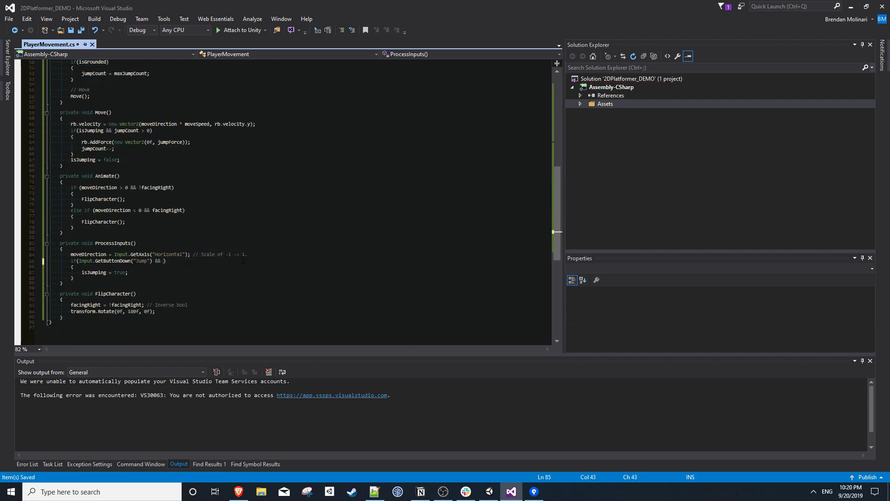
pyautogui.write('mp')
pyautogui.press('Tab')
pyautogui.hotkey('ctrl', 's')
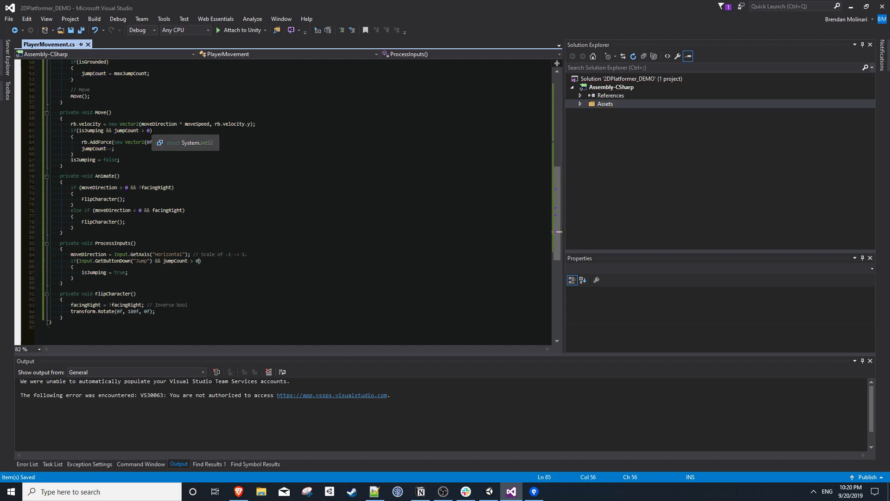
pyautogui.click(135, 130)
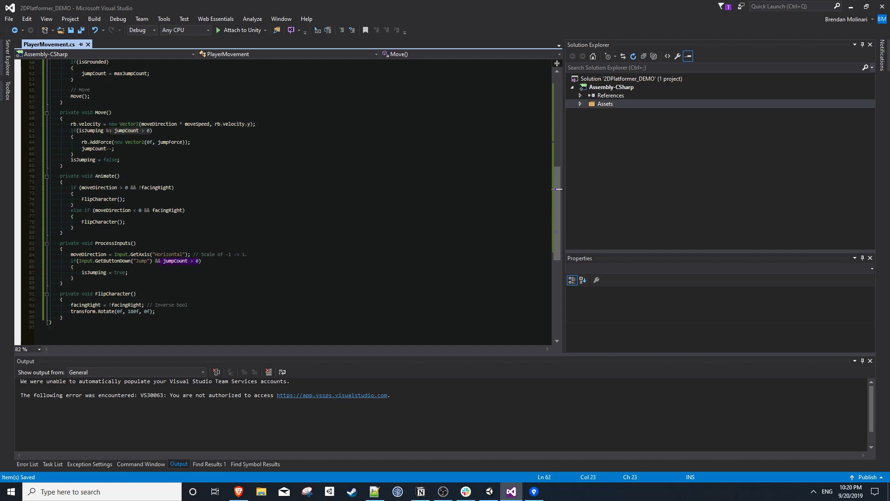
pyautogui.press('BackSpace')
pyautogui.press('BackSpace')
pyautogui.press('BackSpace')
pyautogui.hotkey('ctrl', 's')
pyautogui.hotkey('alt', 'Tab')
# Step: Set the Player's Max Jump Count to 2 and save the scene
pyautogui.click(794, 389)
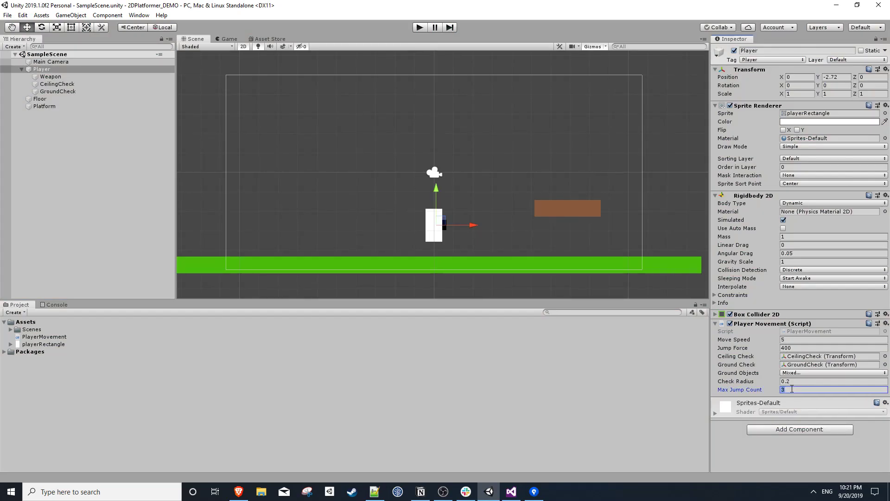
pyautogui.write('2')
pyautogui.hotkey('ctrl', 's')
pyautogui.click(614, 364)
# Step: Play-test moving right and left and jumping near the platform
pyautogui.click(419, 27)
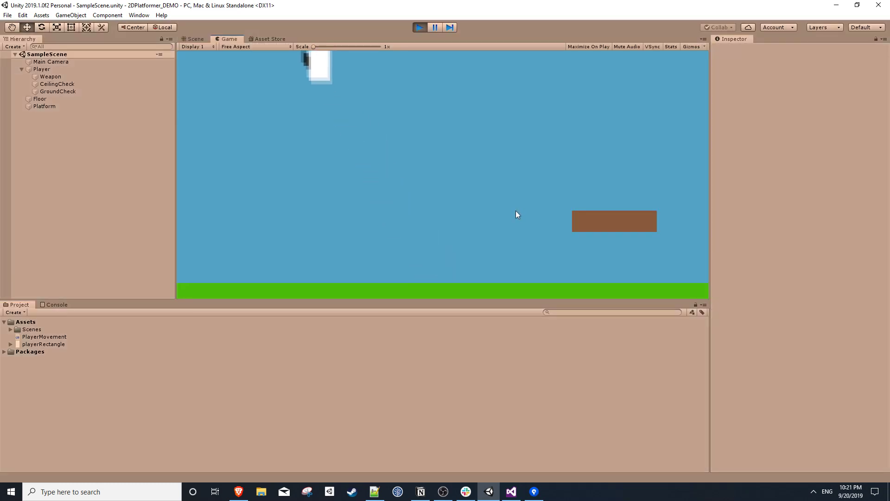
pyautogui.press('Right')
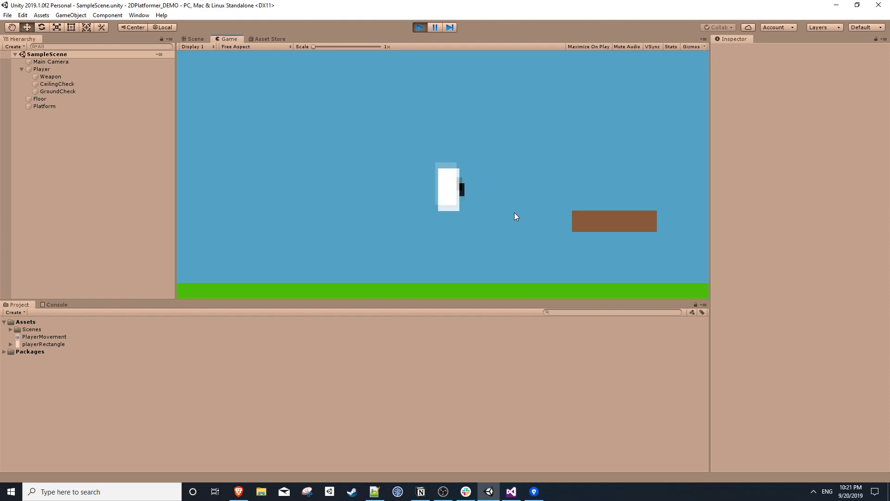
pyautogui.press('space')
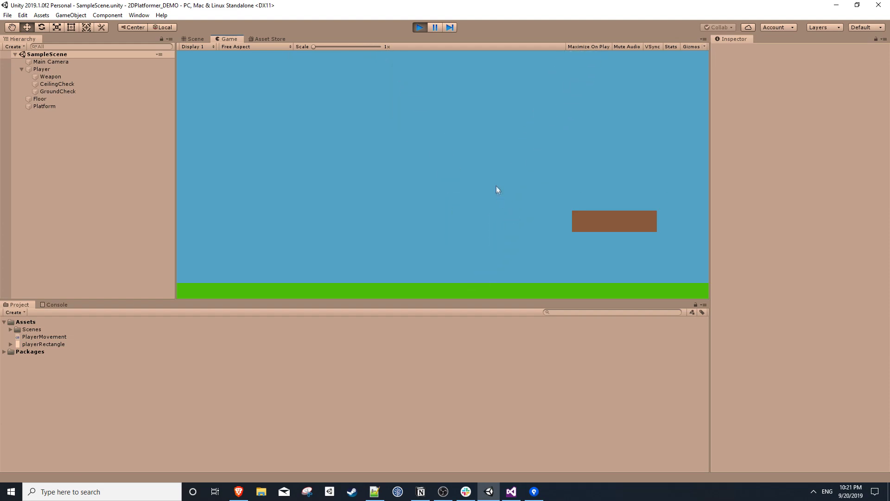
pyautogui.press('Left')
pyautogui.press('space')
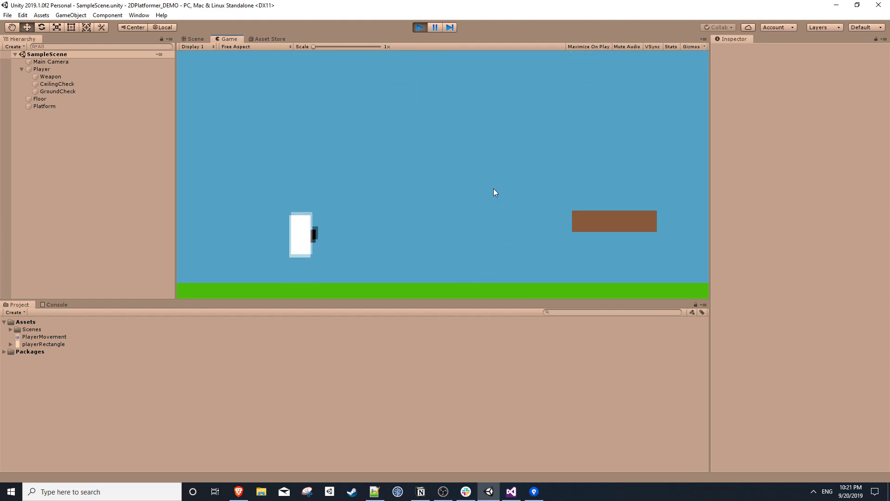
pyautogui.press('Right')
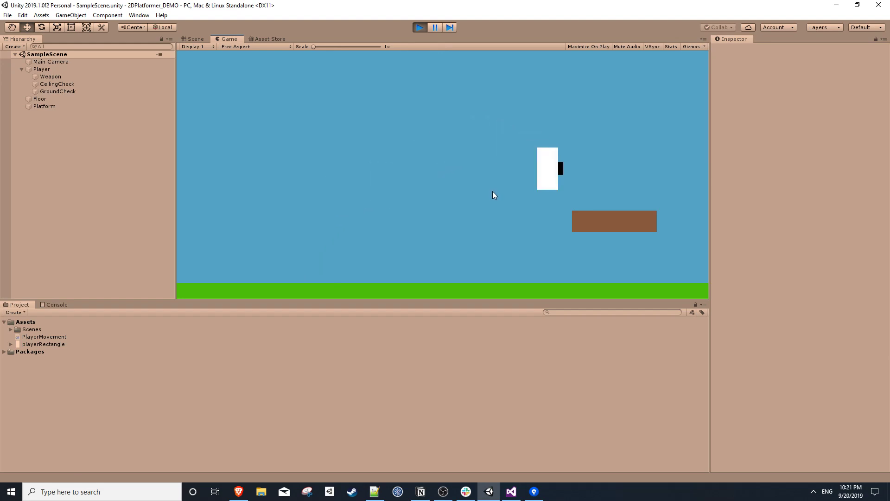
pyautogui.click(420, 28)
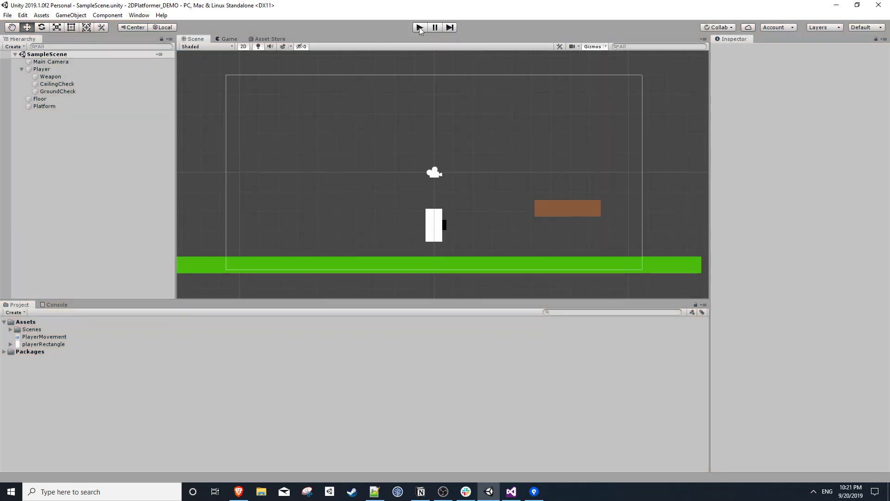
pyautogui.click(420, 27)
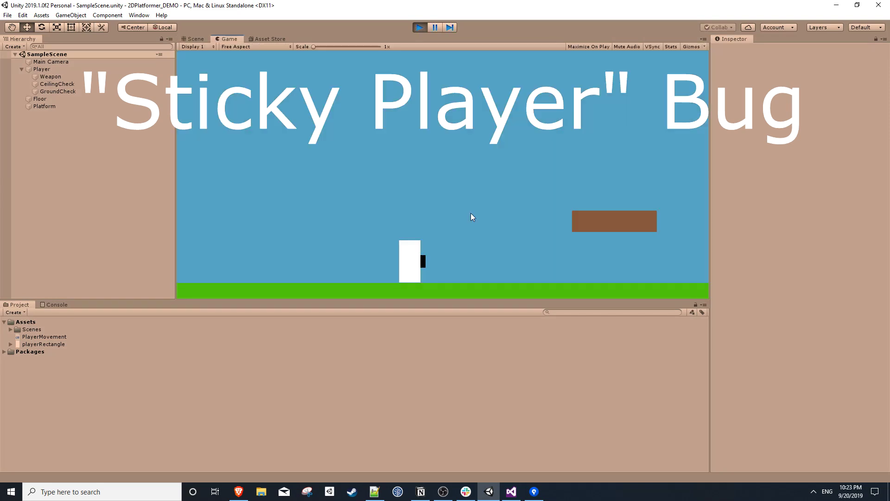
# Step: Run right and jump onto the brown platform, then bring up the Assets folder's context menu
pyautogui.press('Right')
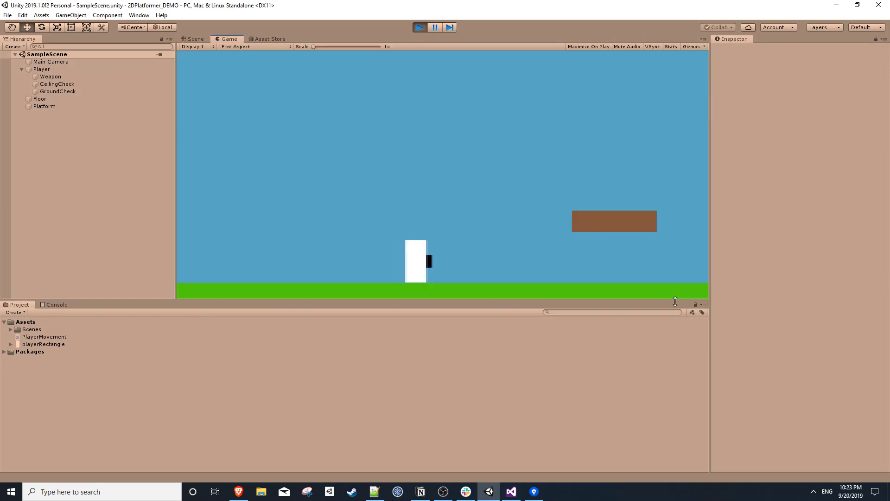
pyautogui.press('space')
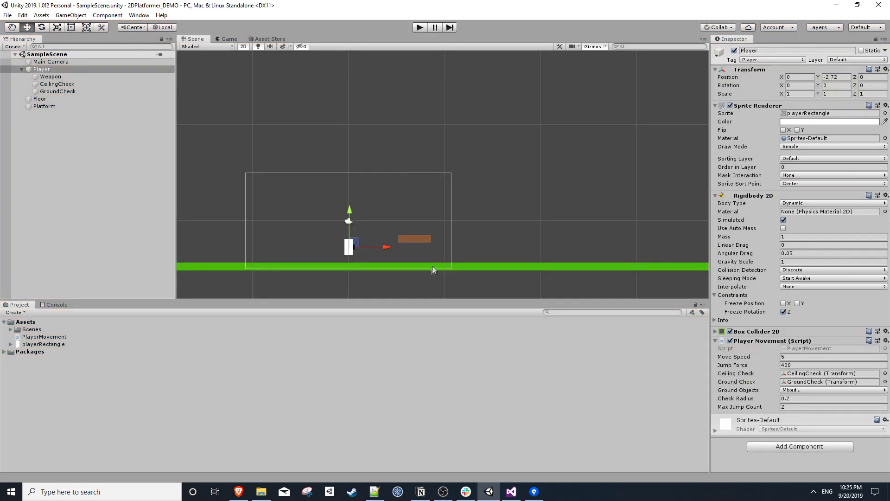
pyautogui.rightClick(33, 325)
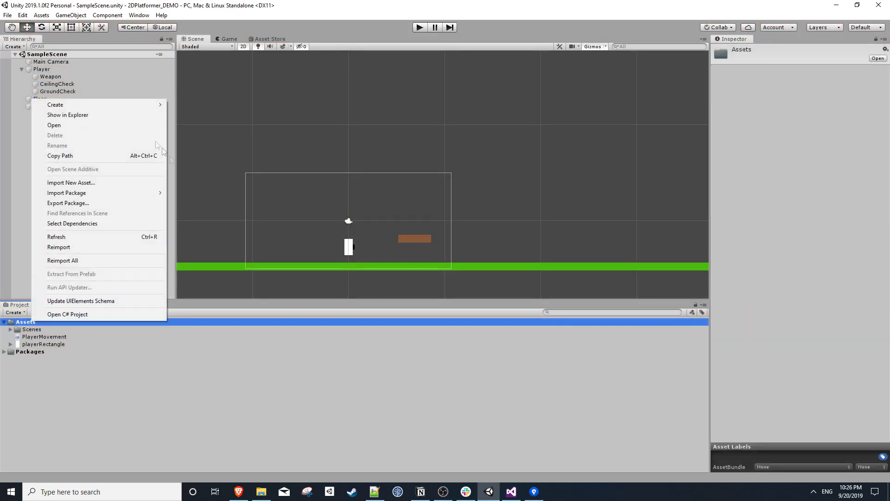
# Step: Create a Physics Material 2D in Assets named PlayerMaterial
pyautogui.moveTo(93, 105)
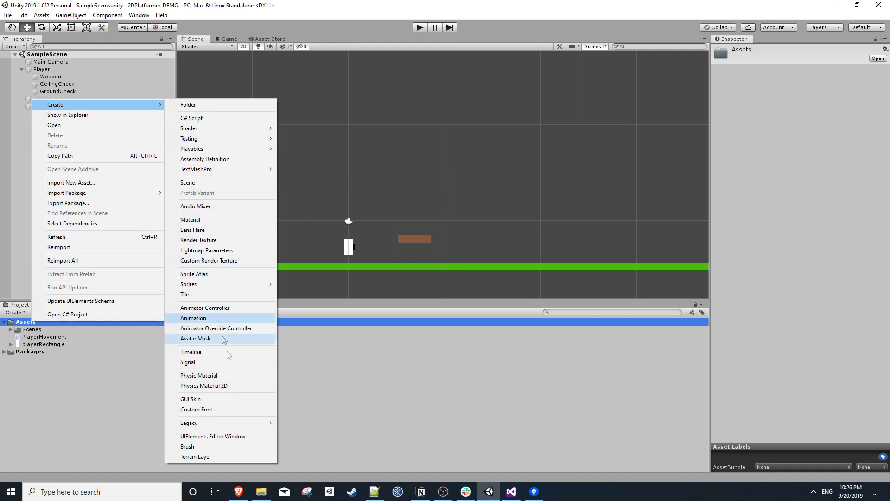
pyautogui.click(244, 385)
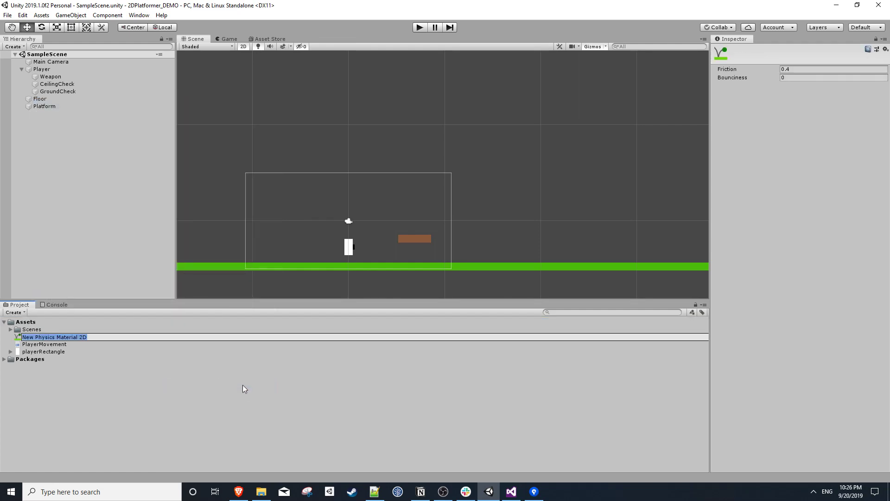
pyautogui.write('PlayerMaterial')
pyautogui.press('Return')
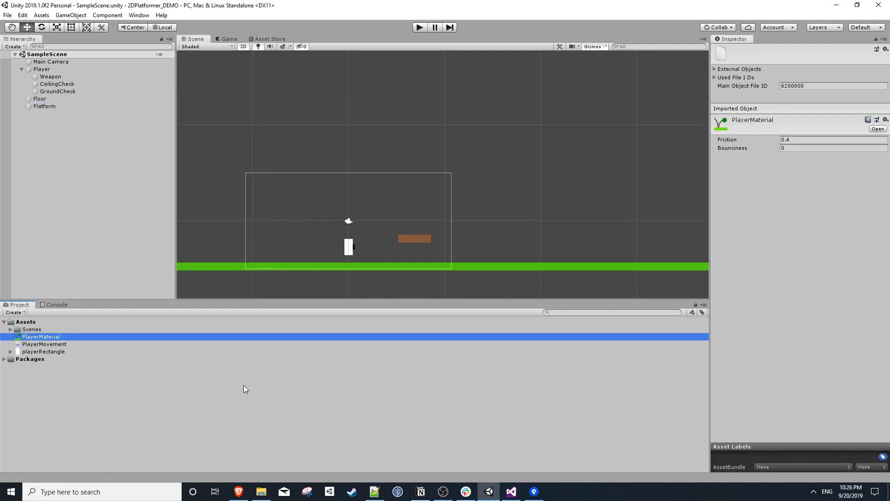
# Step: Assign PlayerMaterial to the Player's Rigidbody 2D Material slot
pyautogui.click(60, 70)
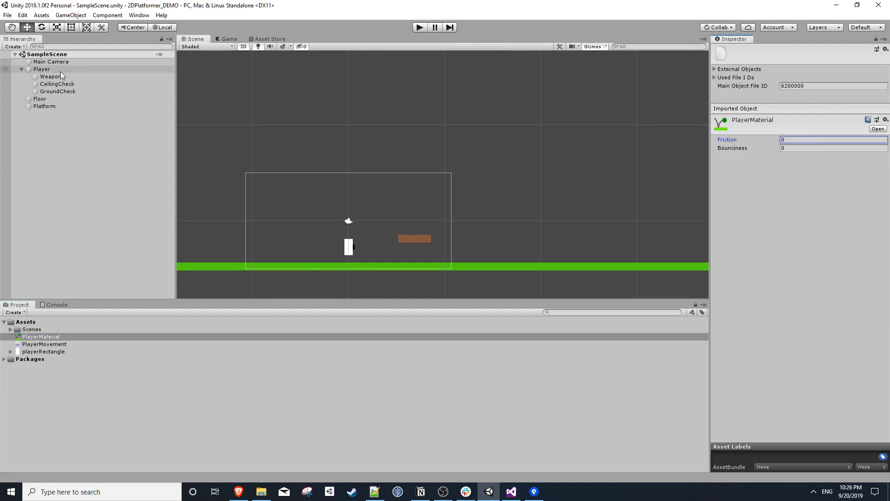
pyautogui.moveTo(52, 334); pyautogui.dragTo(810, 212)
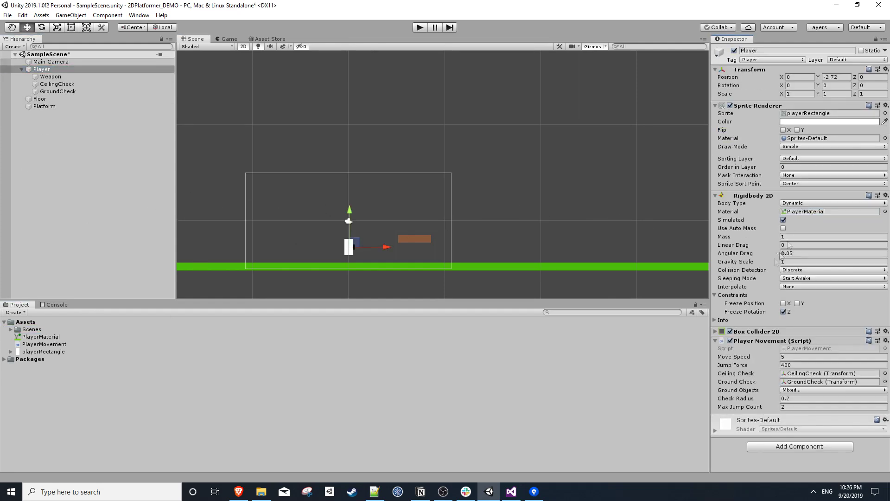
pyautogui.click(418, 28)
# Step: Run and jump the player left and right with A, D and Space, then stop play
pyautogui.press('d')
pyautogui.press('space')
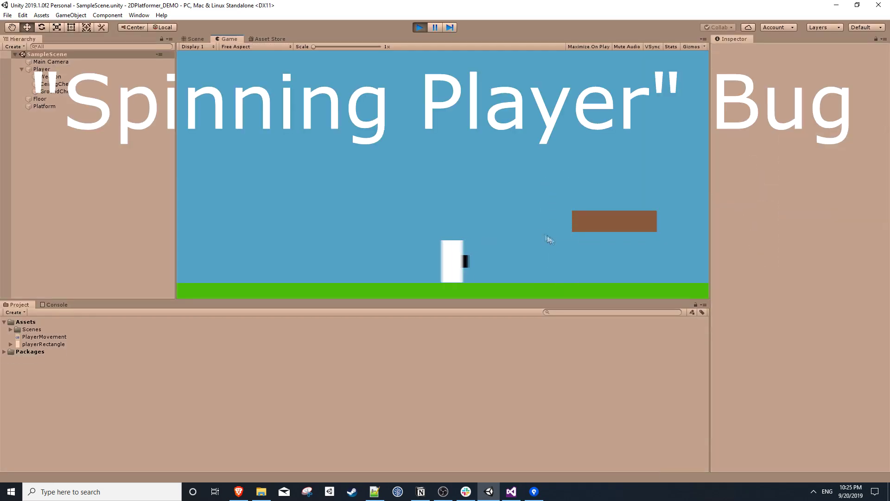
pyautogui.press('d')
pyautogui.press('space')
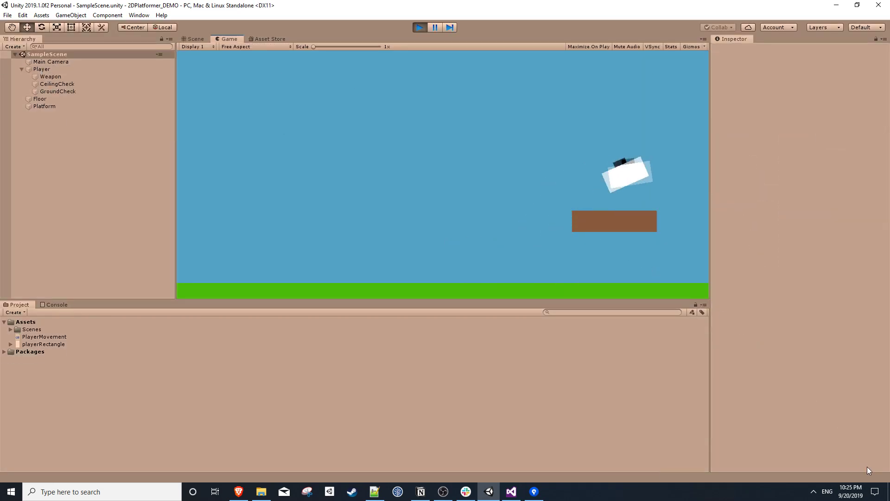
pyautogui.press('a')
pyautogui.press('space')
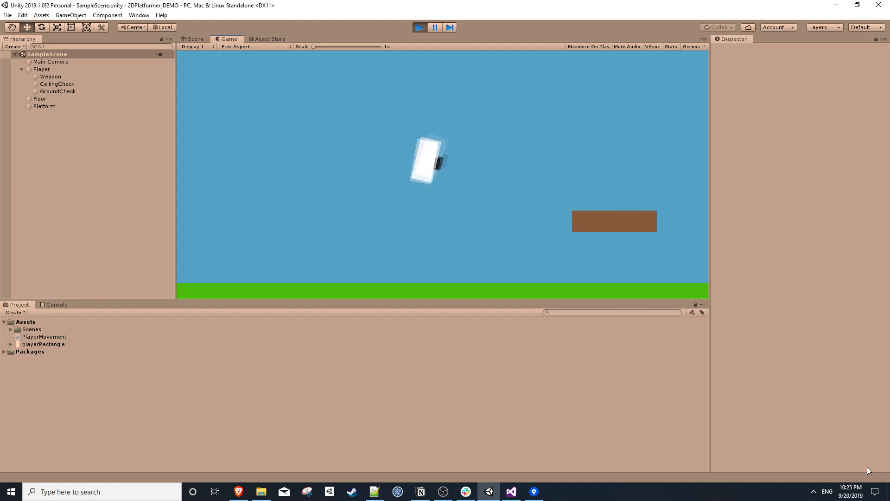
pyautogui.press('d')
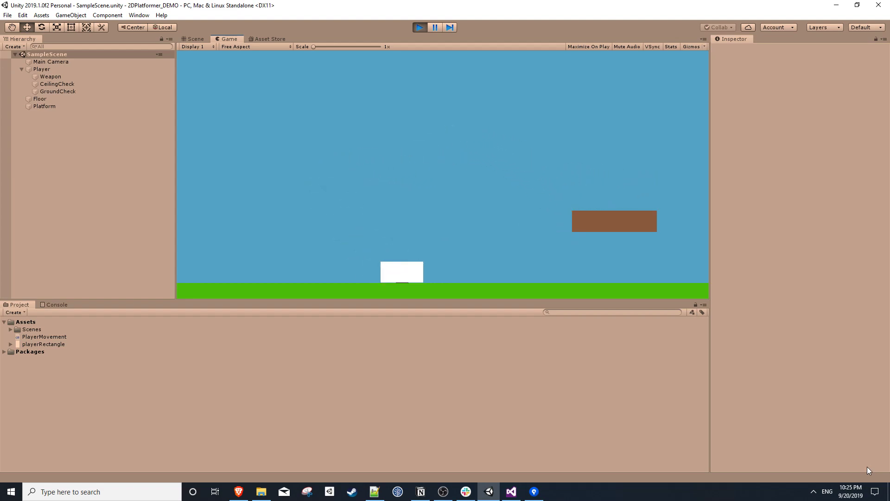
pyautogui.hotkey('ctrl', 'p')
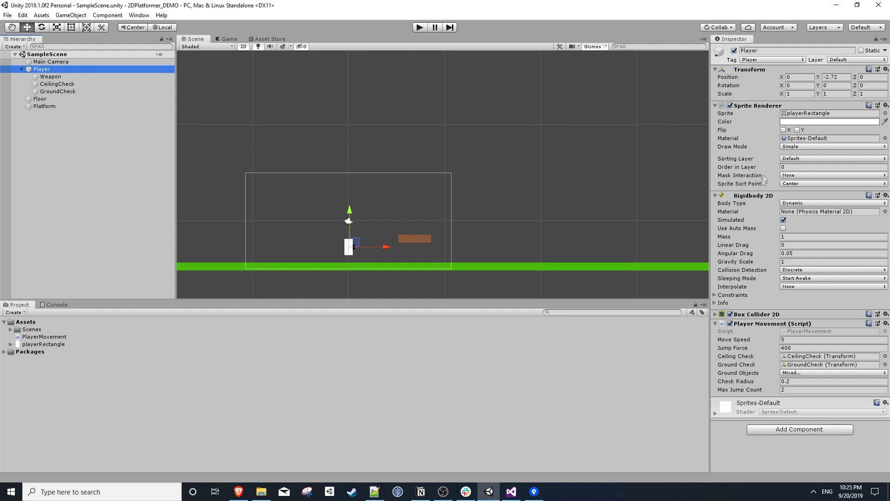
# Step: Freeze the Player's Z rotation in Rigidbody 2D Constraints and test that it jumps upright
pyautogui.click(715, 295)
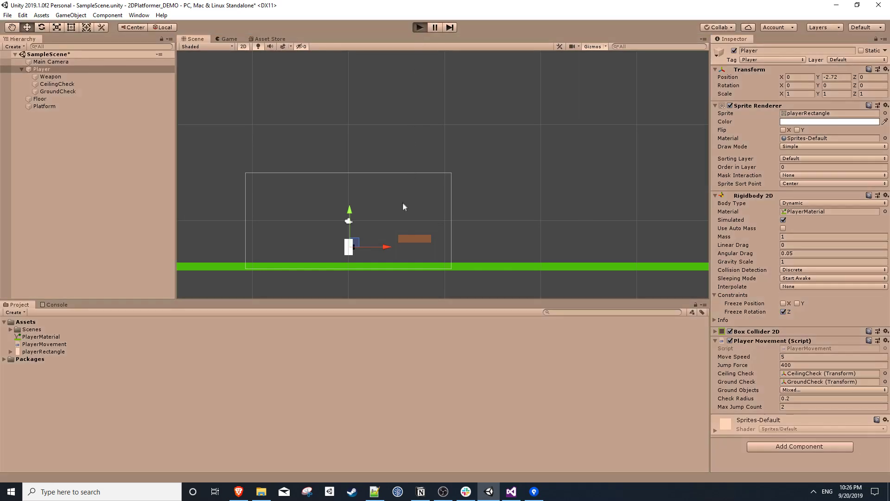
pyautogui.press('Left')
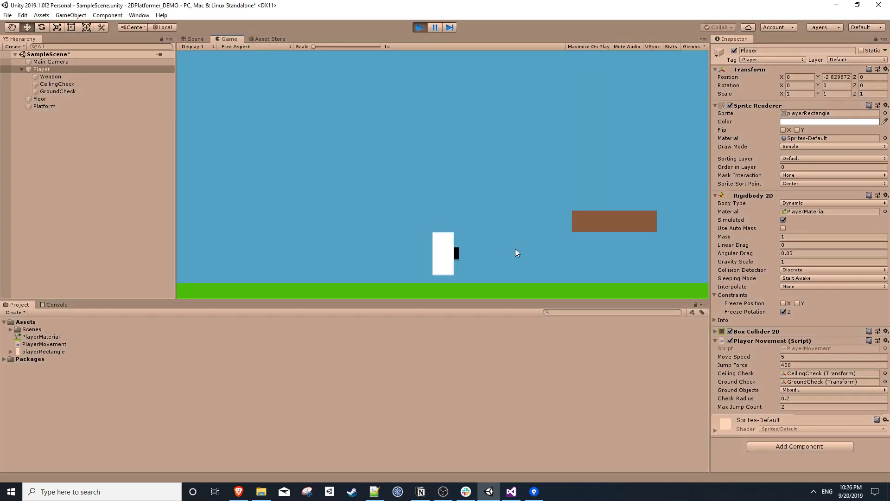
pyautogui.press('Right')
pyautogui.press('space')
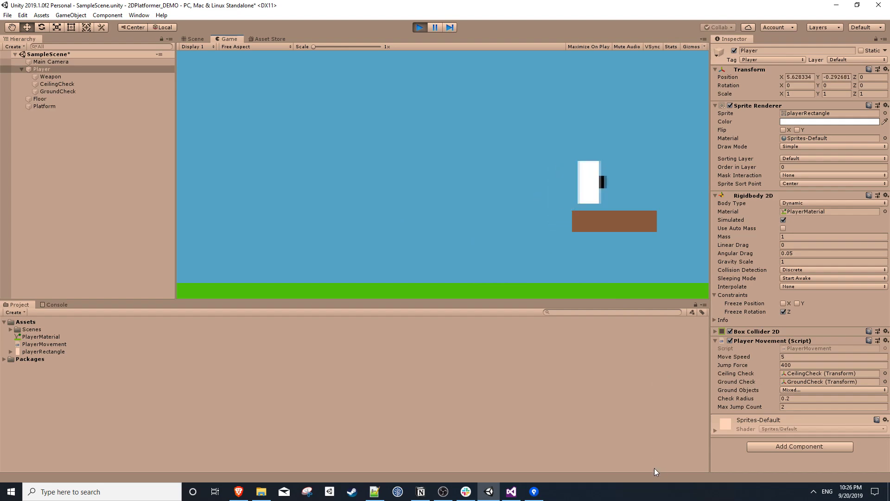
pyautogui.press('Left')
pyautogui.press('Right')
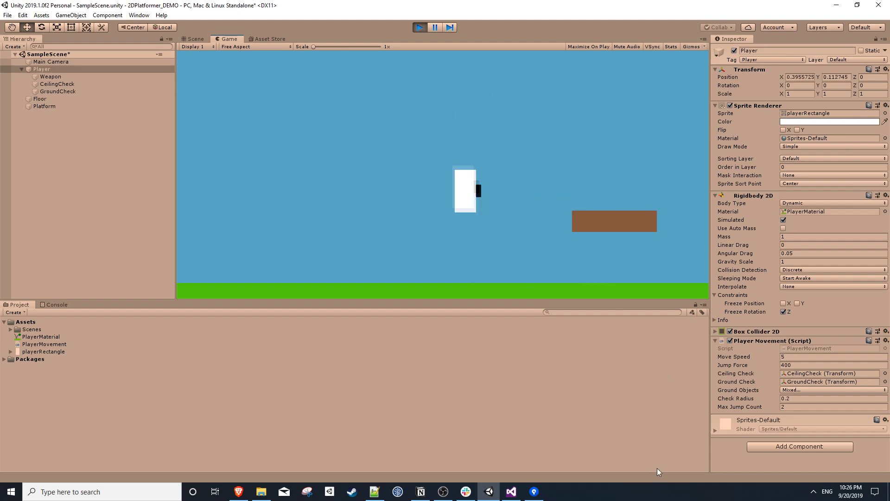